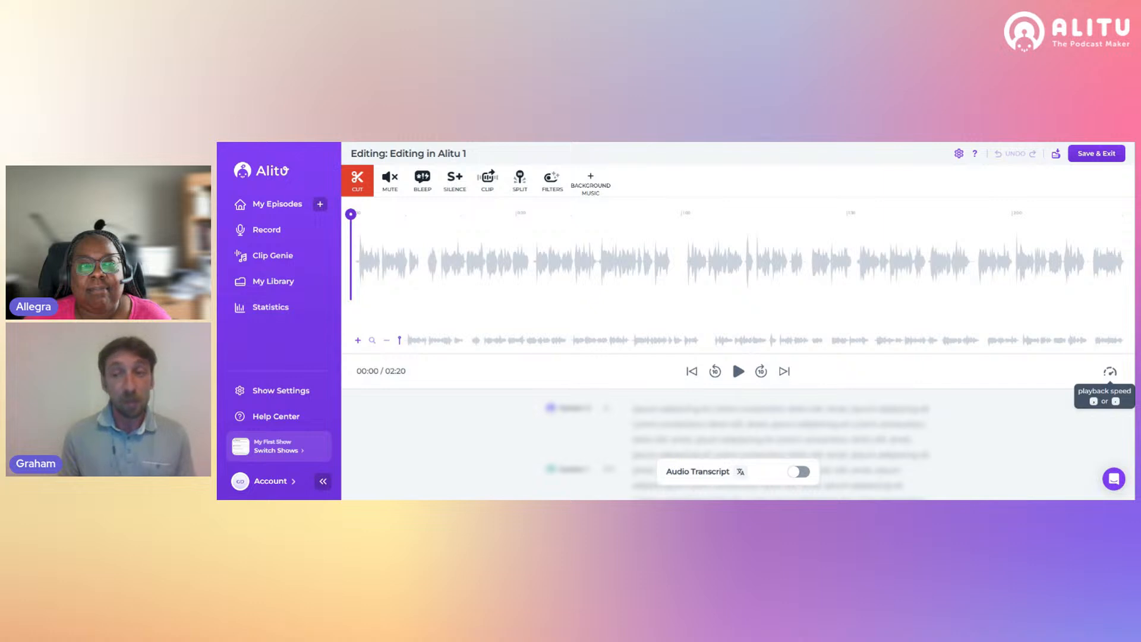
Review the playback speed choices and the editor preferences without changing them.
left_click(1110, 372)
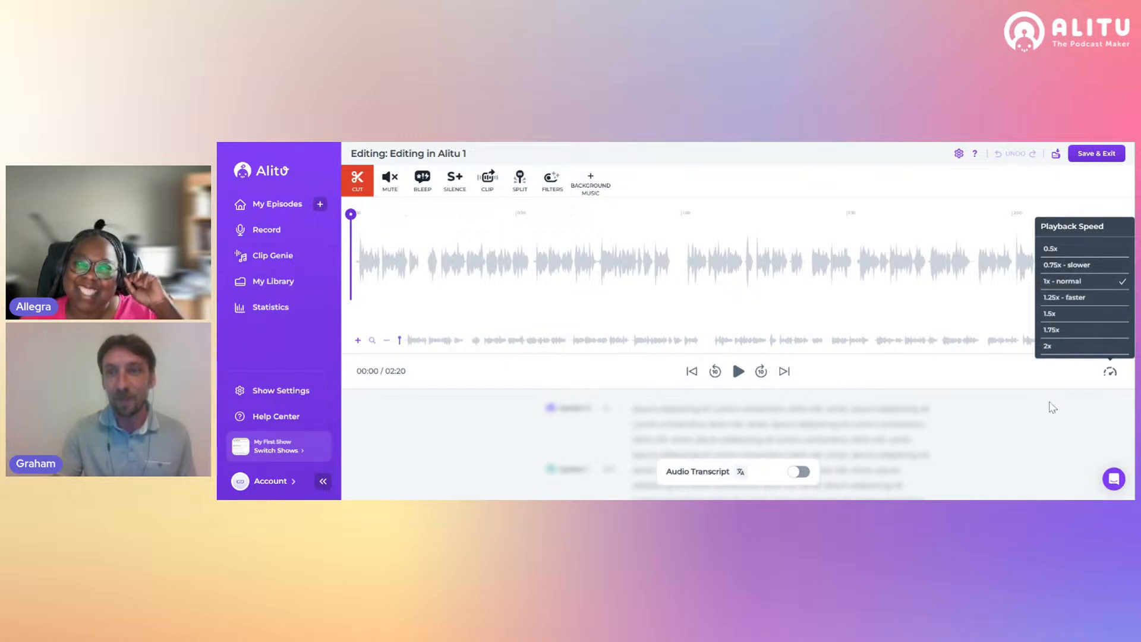
left_click(1115, 374)
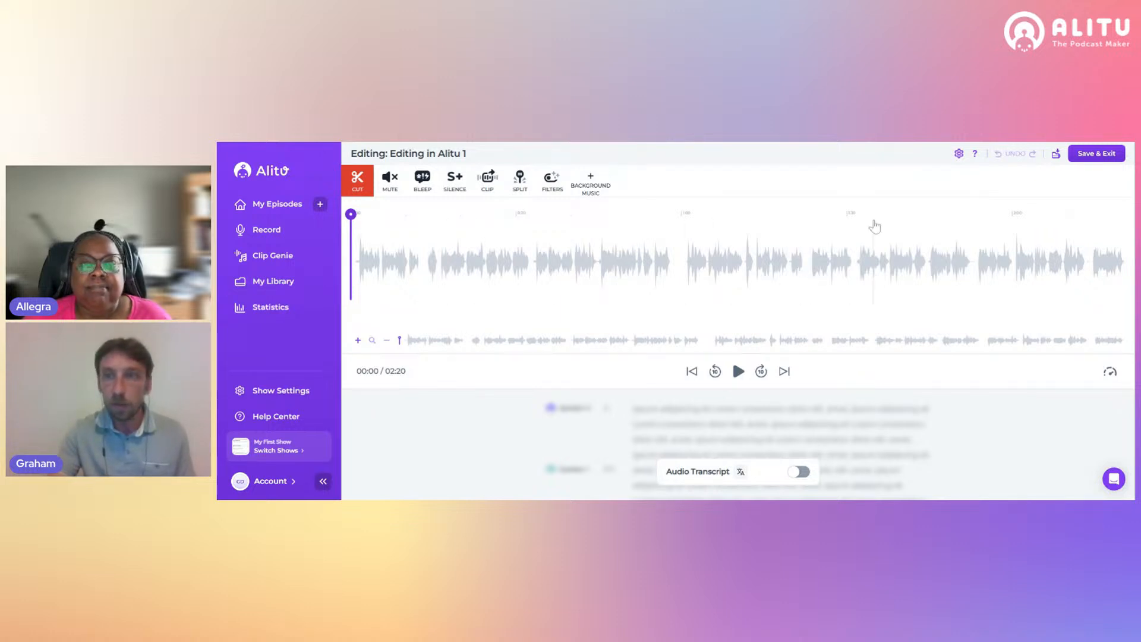
left_click(958, 154)
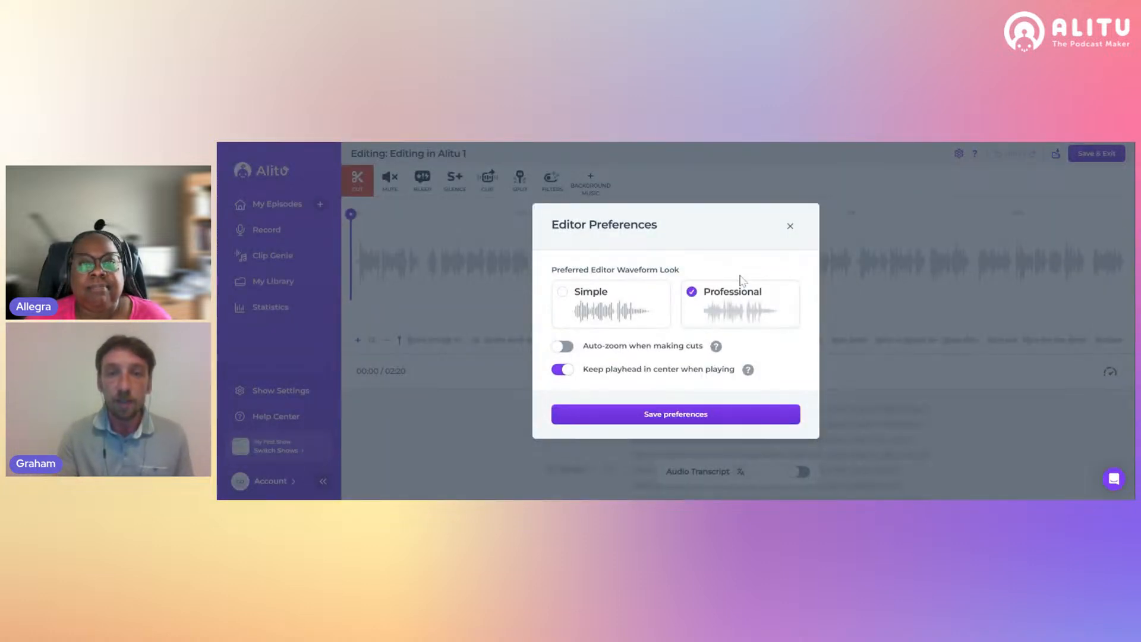
left_click(790, 226)
Enlarge the waveform to 4x and save Simple as the preferred editor waveform look.
left_click(359, 342)
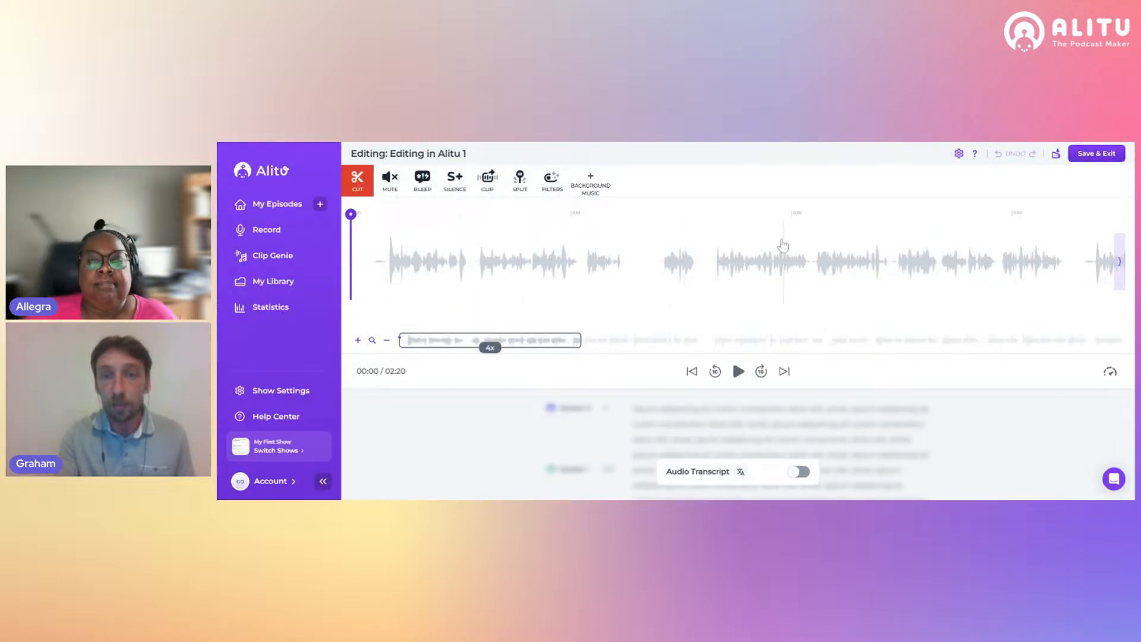
left_click(959, 153)
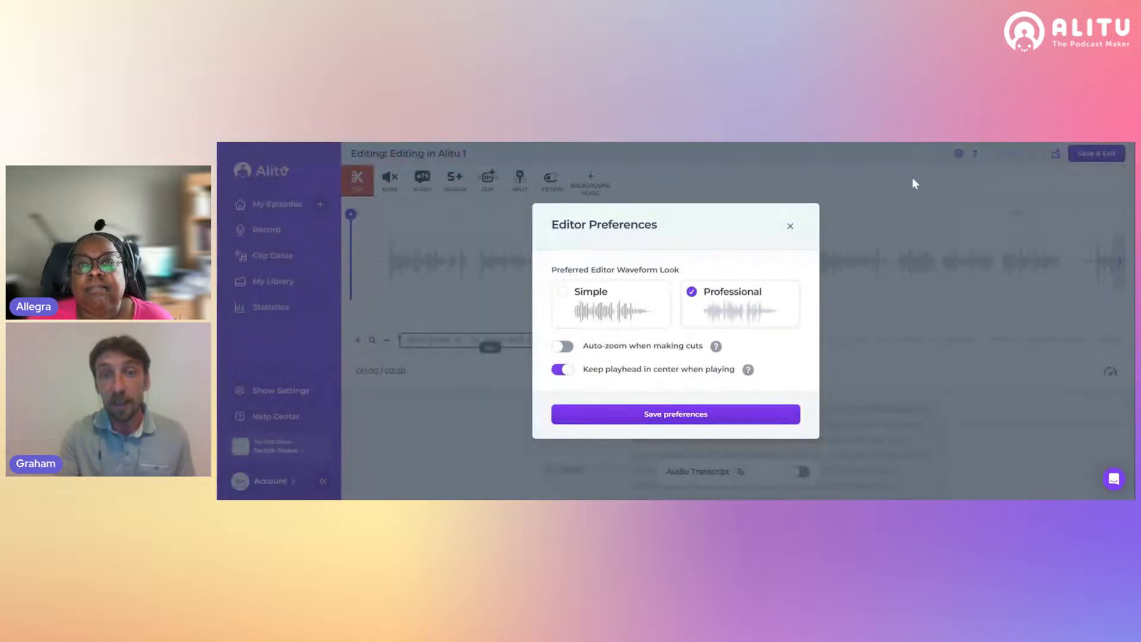
left_click(563, 292)
left_click(644, 415)
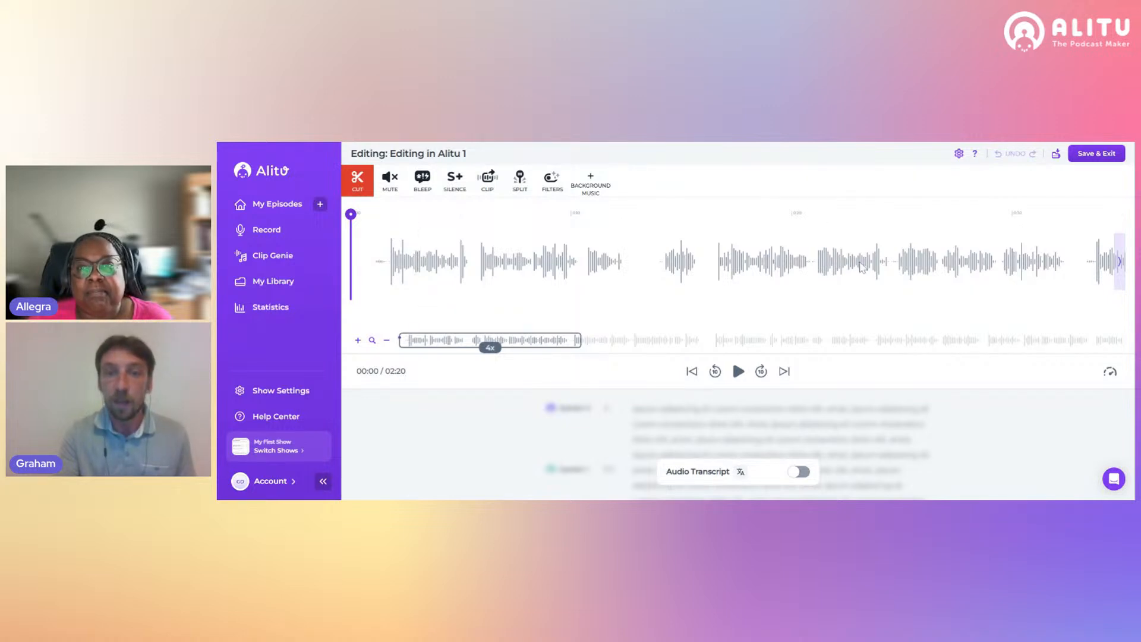
Play short stretches of the episode from about 00:16 to check how the playhead moves.
left_click(706, 294)
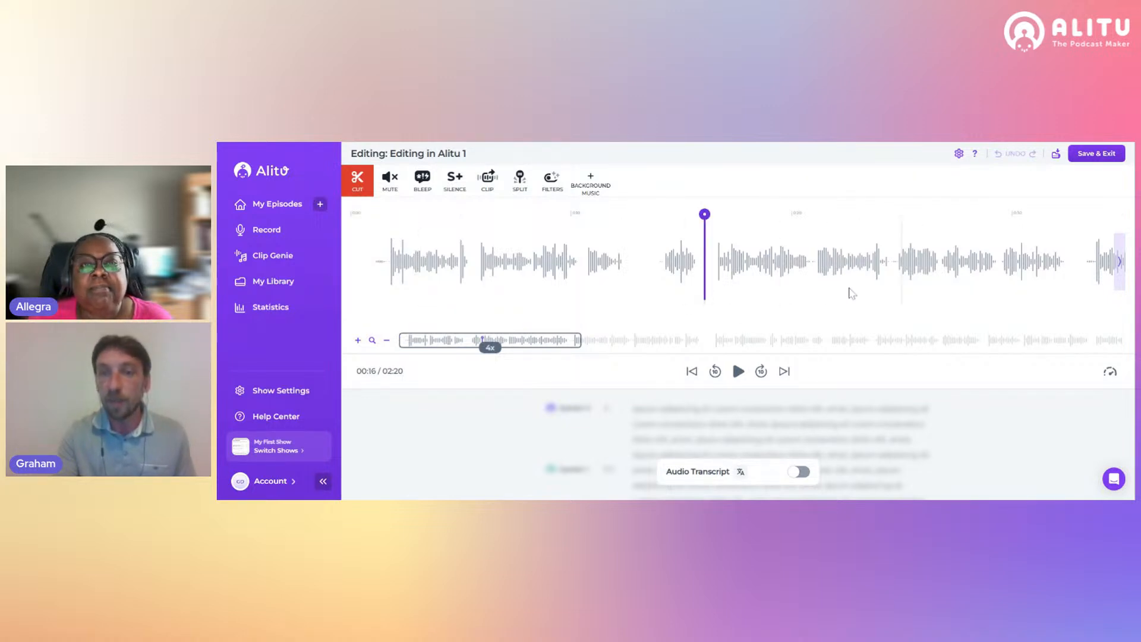
left_click(738, 373)
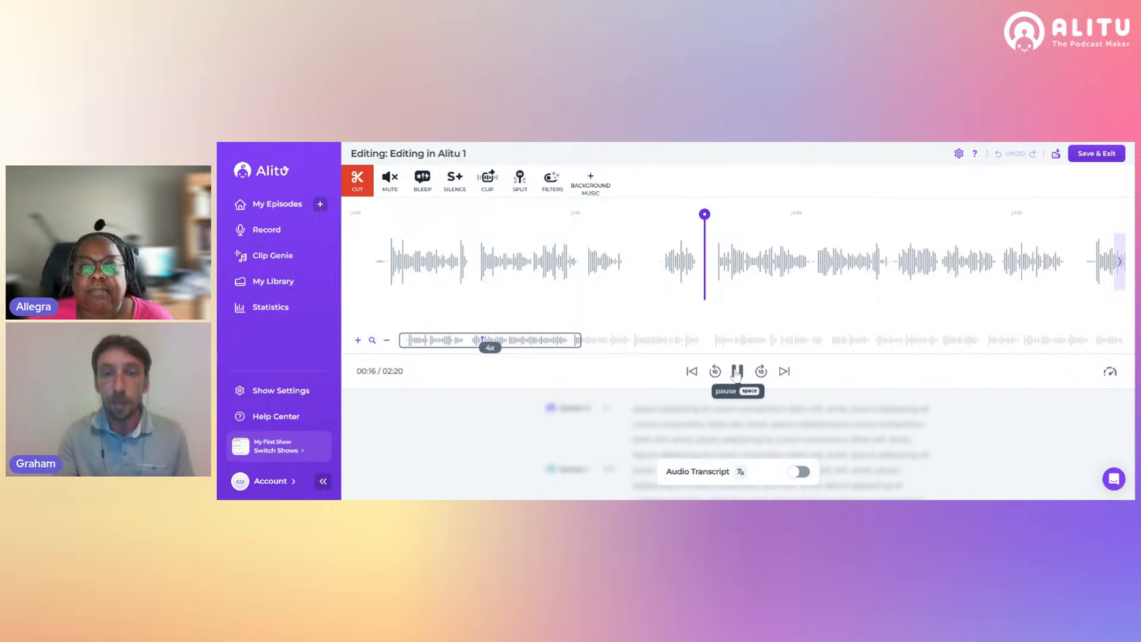
left_click(737, 372)
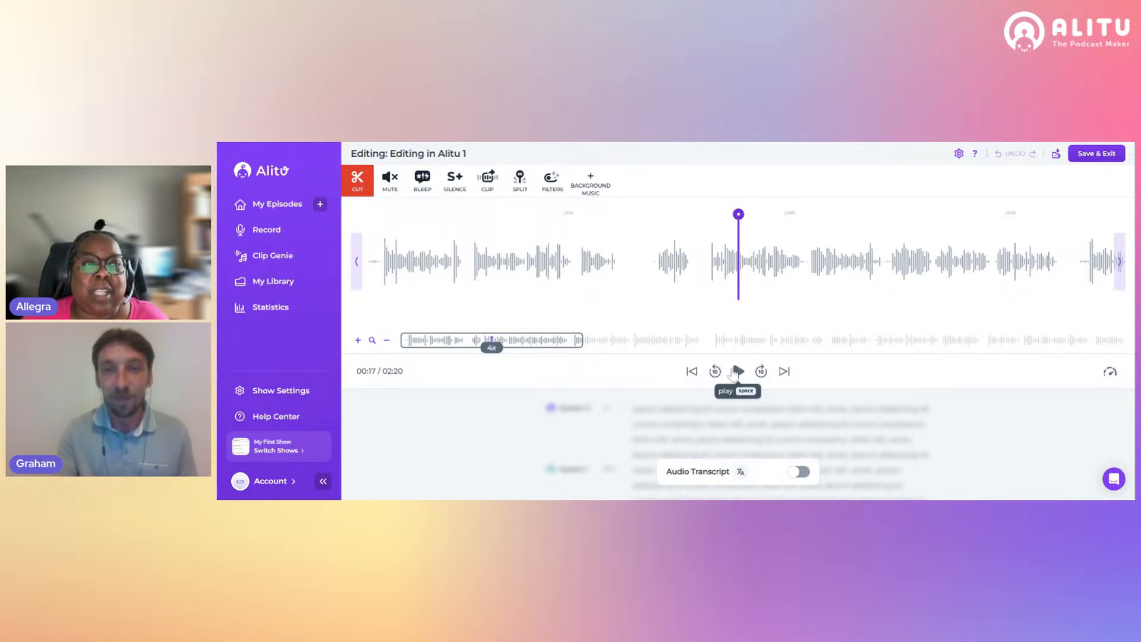
left_click(699, 297)
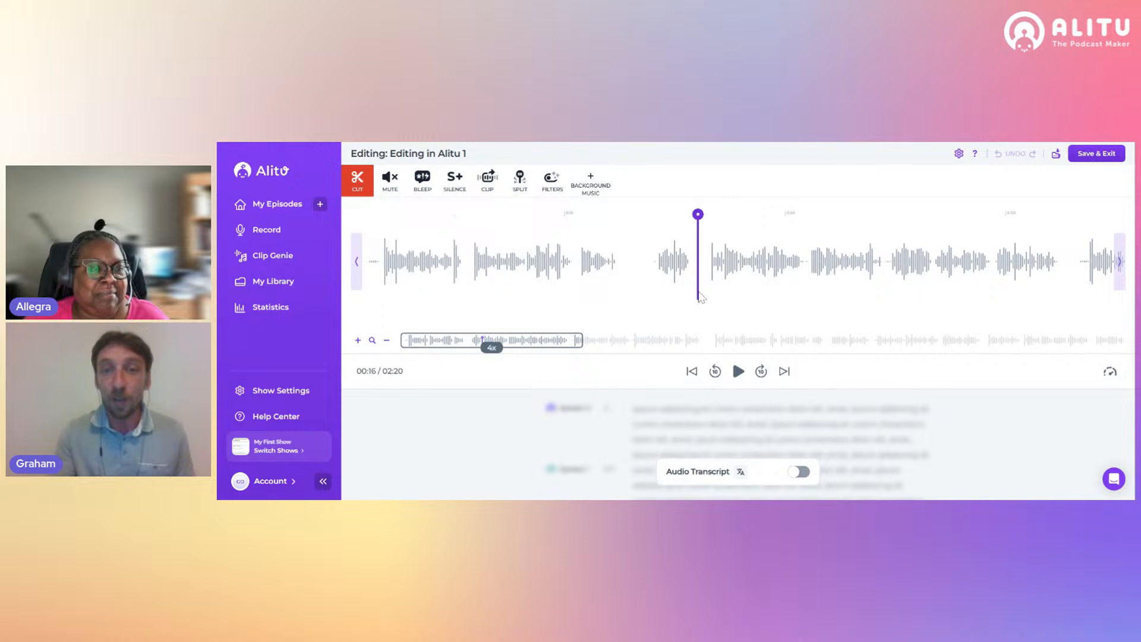
left_click(737, 372)
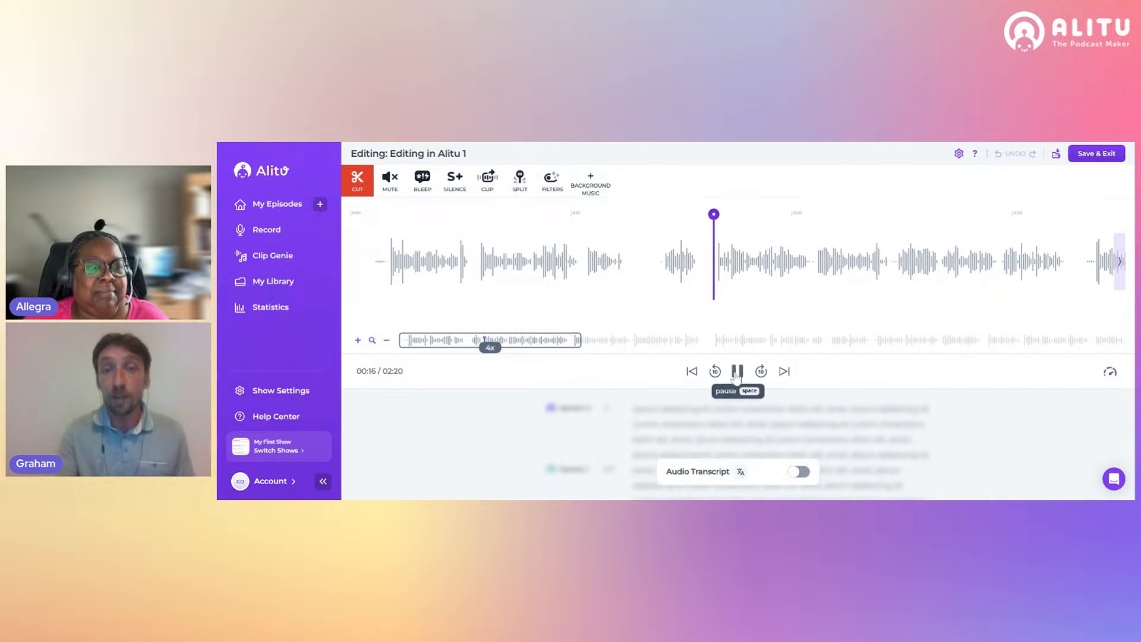
left_click(737, 373)
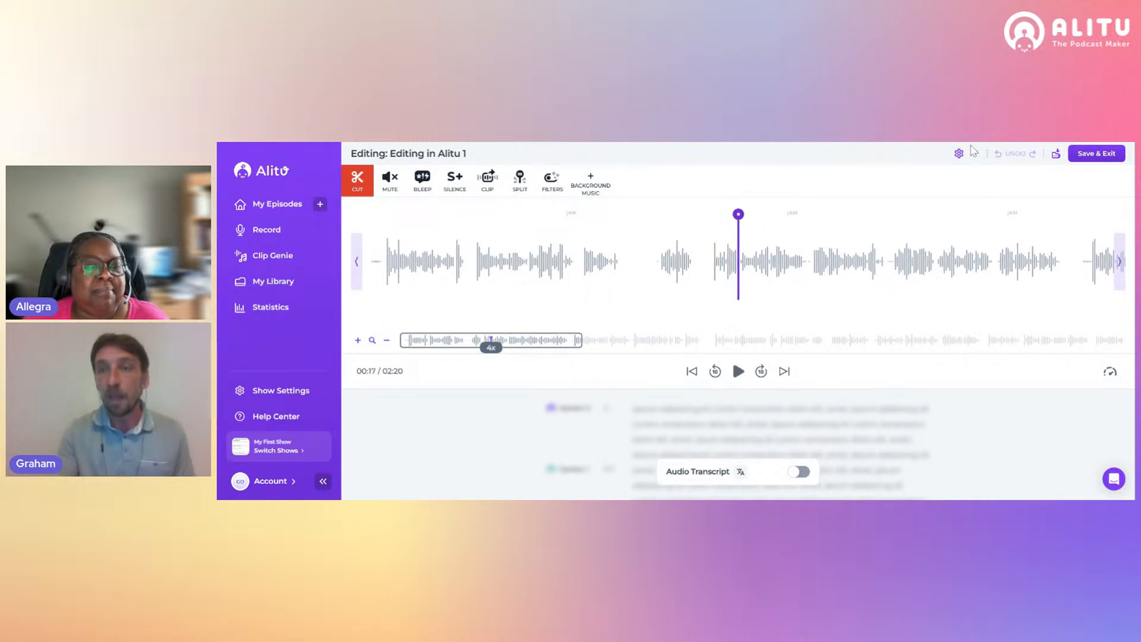
Turn off keeping the playhead in center when playing, save the preferences, and briefly test playback.
left_click(959, 154)
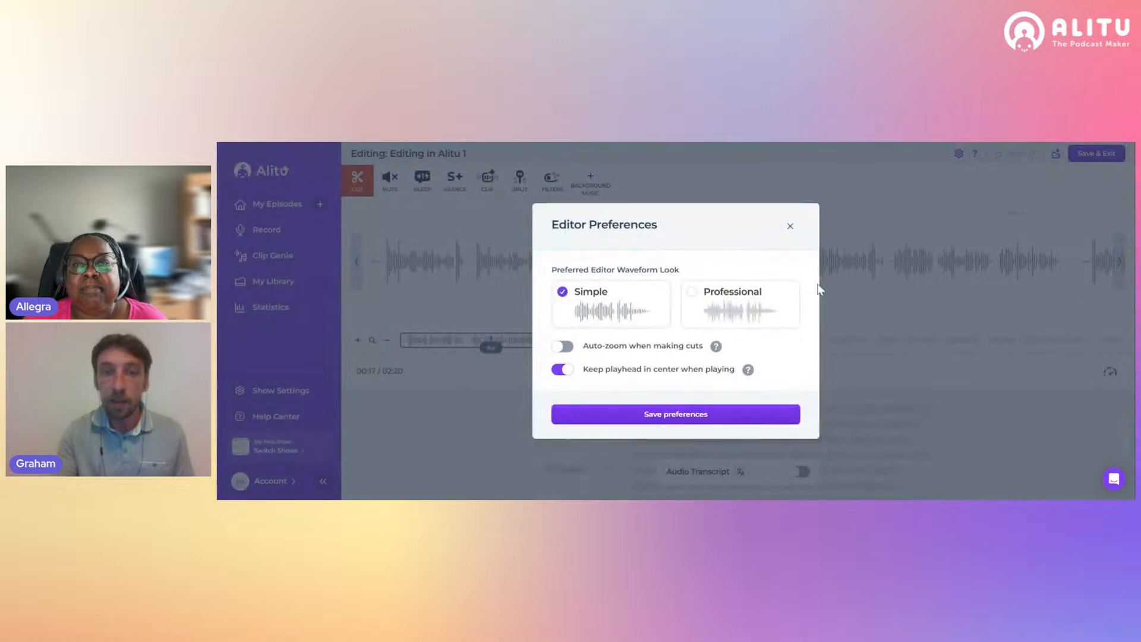
left_click(559, 369)
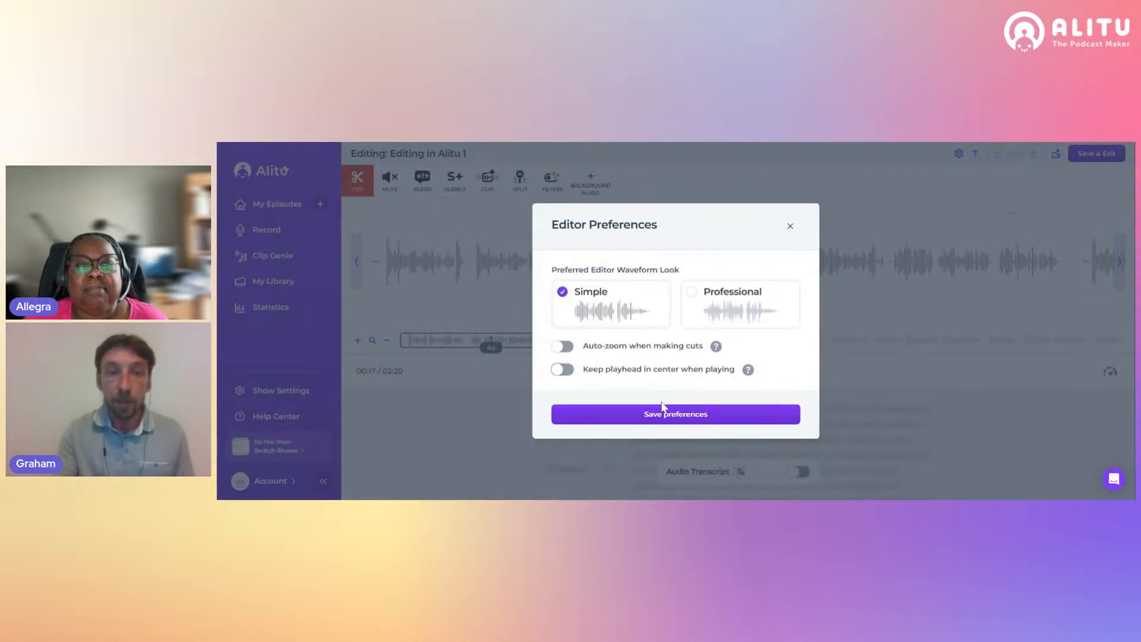
left_click(697, 424)
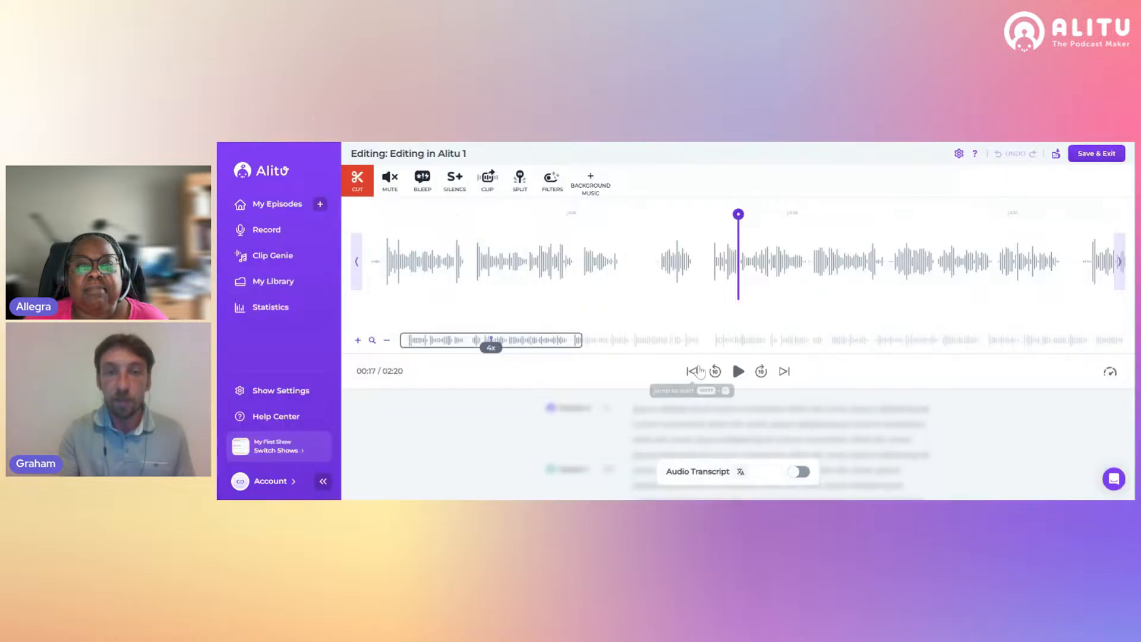
left_click(737, 371)
left_click(737, 372)
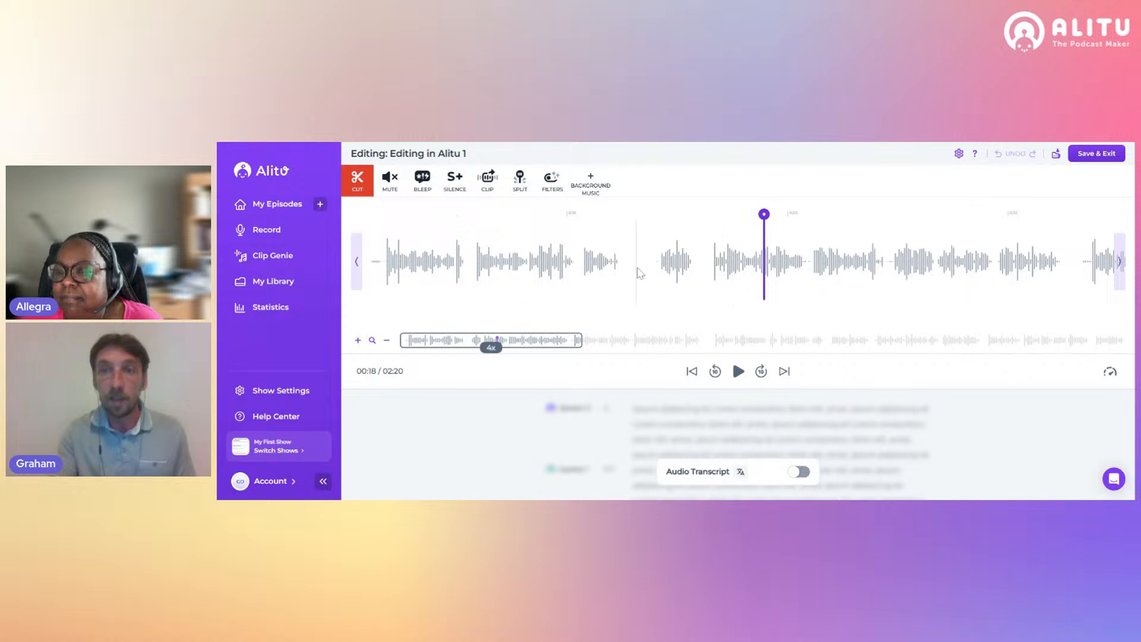
left_click(474, 295)
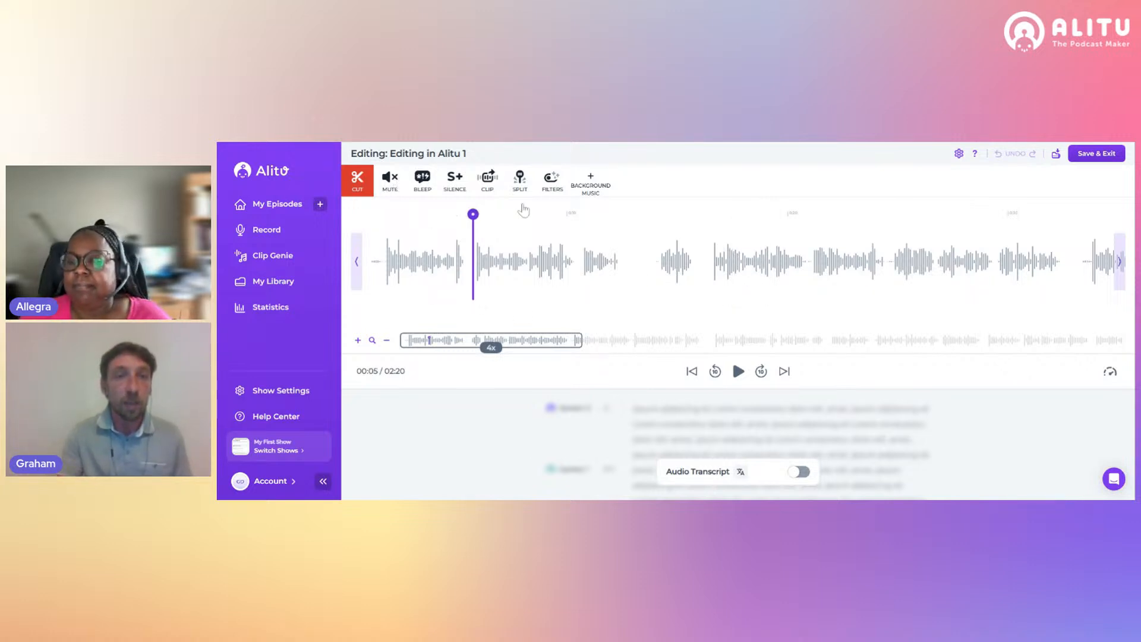
left_click(465, 183)
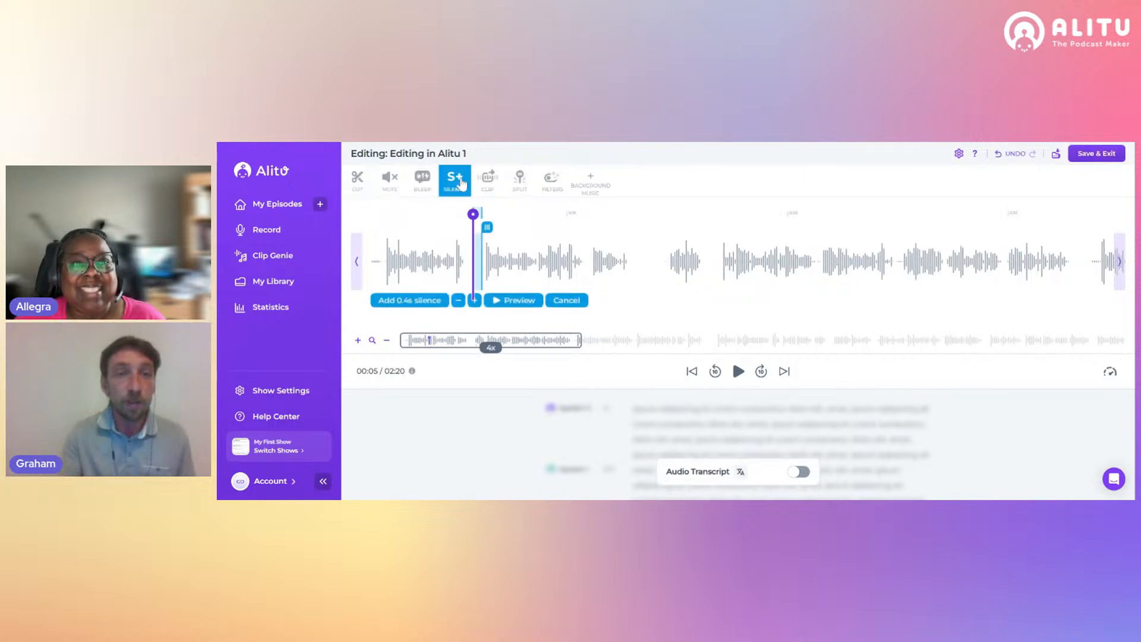
left_click(567, 300)
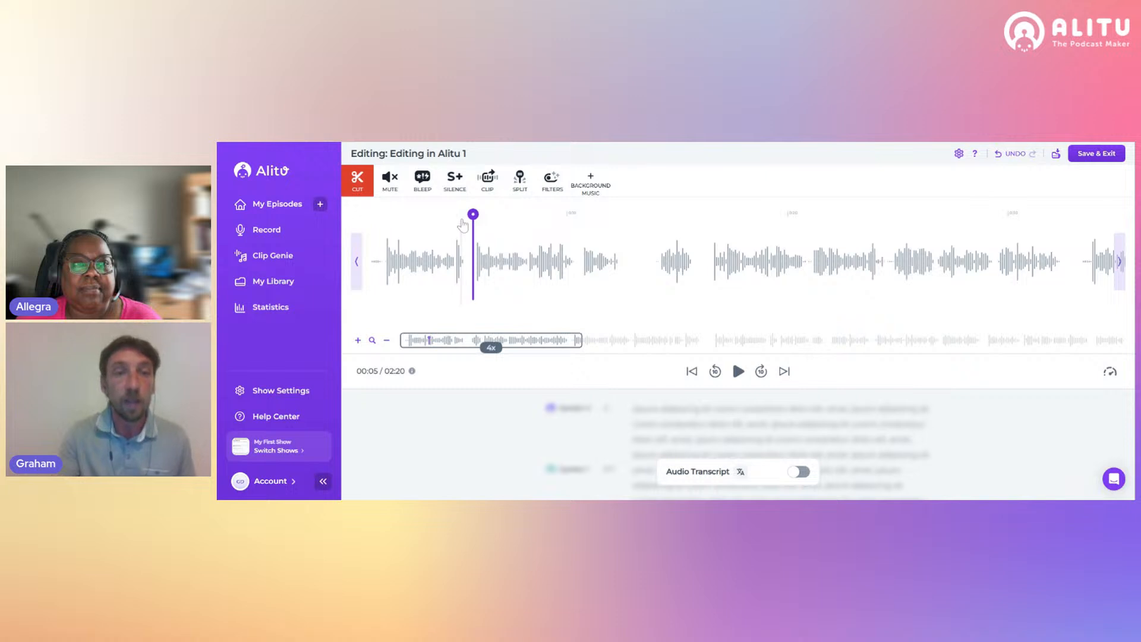
Cut out the isolated 2-second phrase starting at about 00:13, previewing the cut before applying it.
left_click(651, 266)
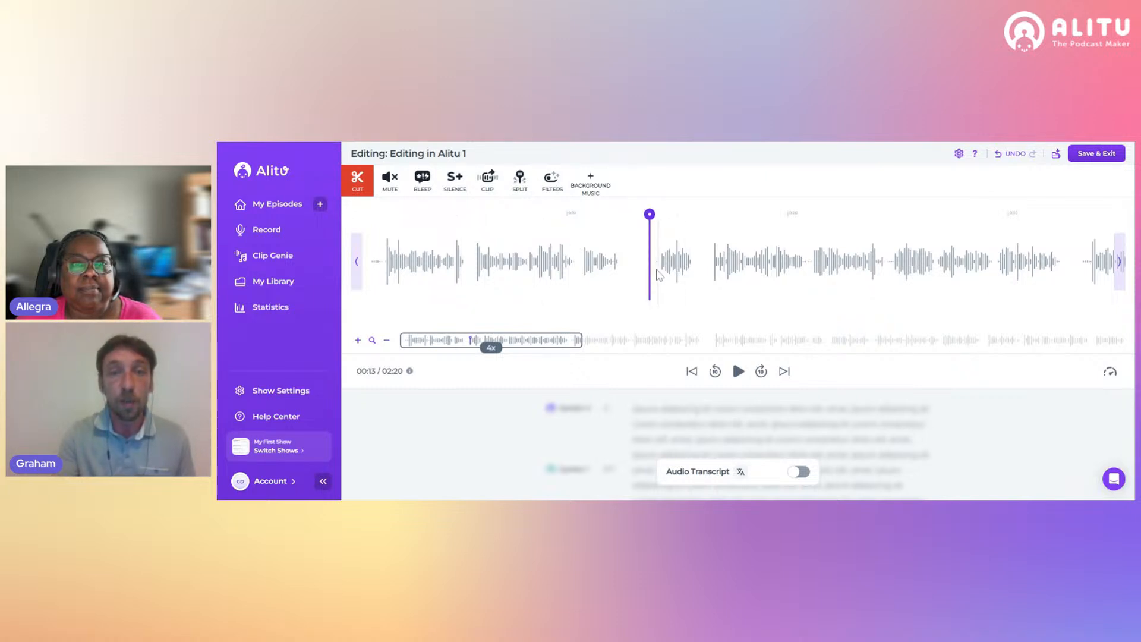
left_click_drag(654, 275, 718, 277)
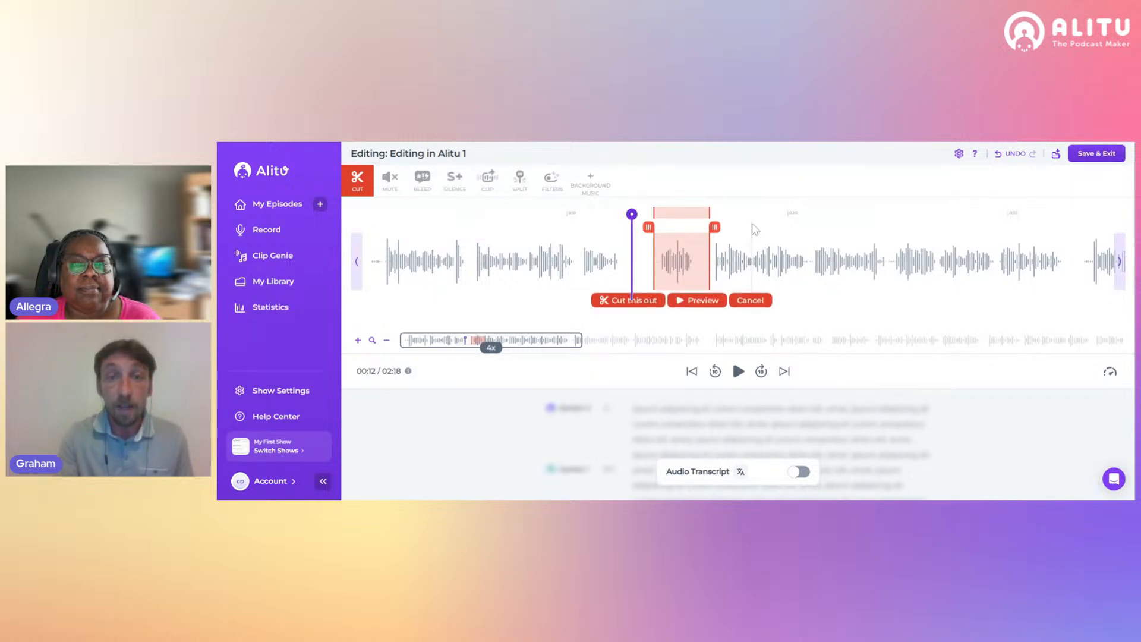
mouse_move(714, 226)
left_mouse_down()
mouse_move(754, 237)
mouse_move(716, 229)
left_mouse_up()
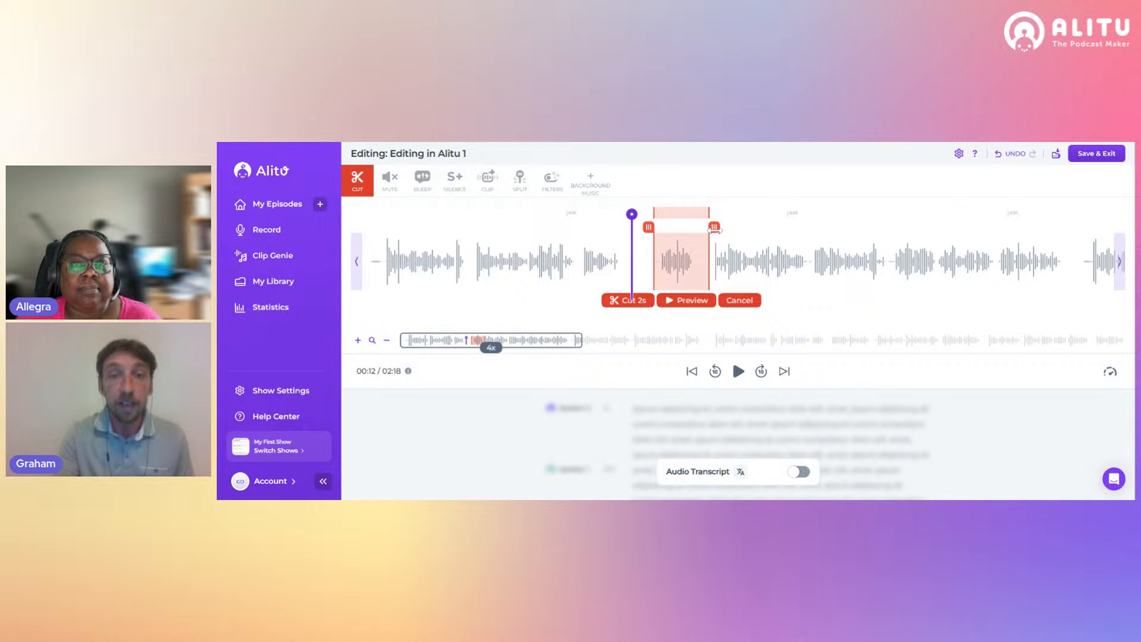
left_click(688, 301)
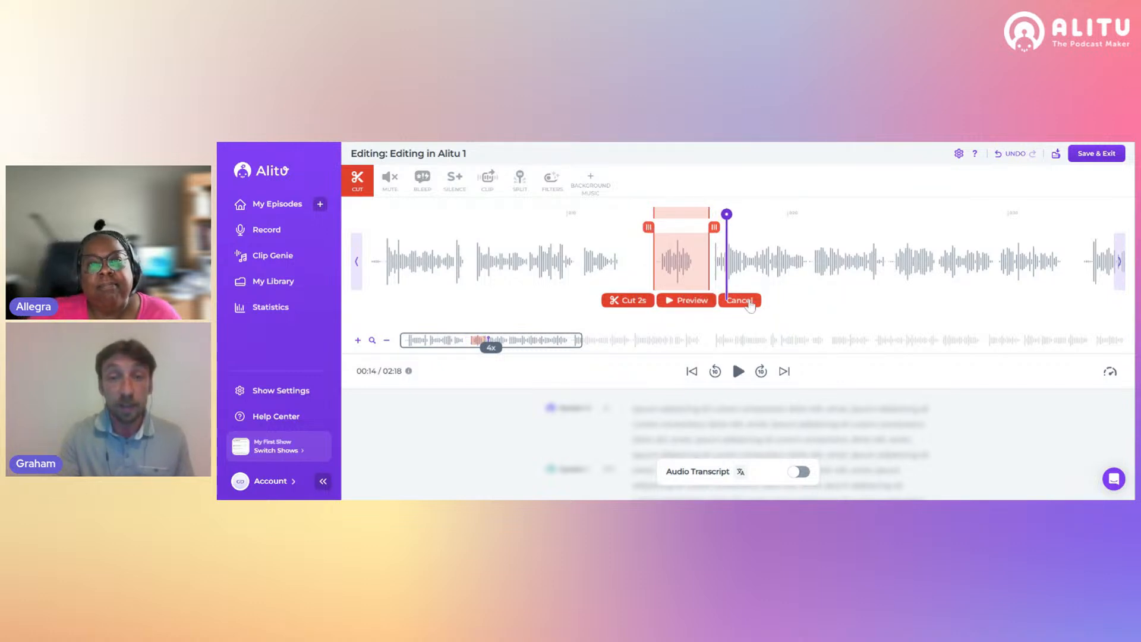
left_click(627, 300)
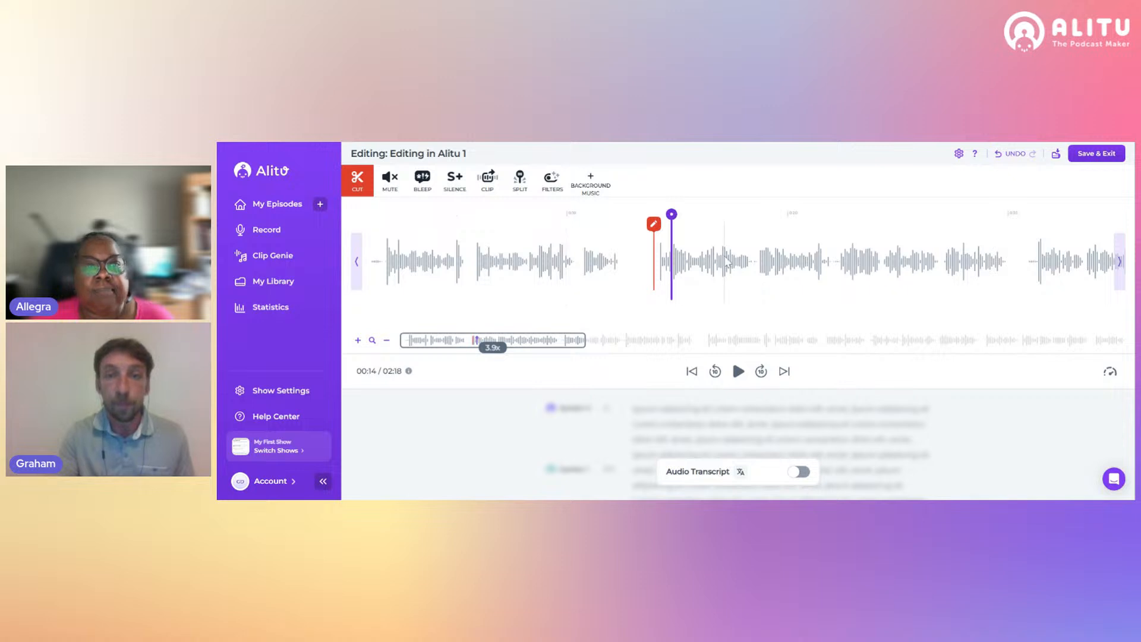
Mute the short phrase between about 00:10 and the cut marker.
left_click(748, 263)
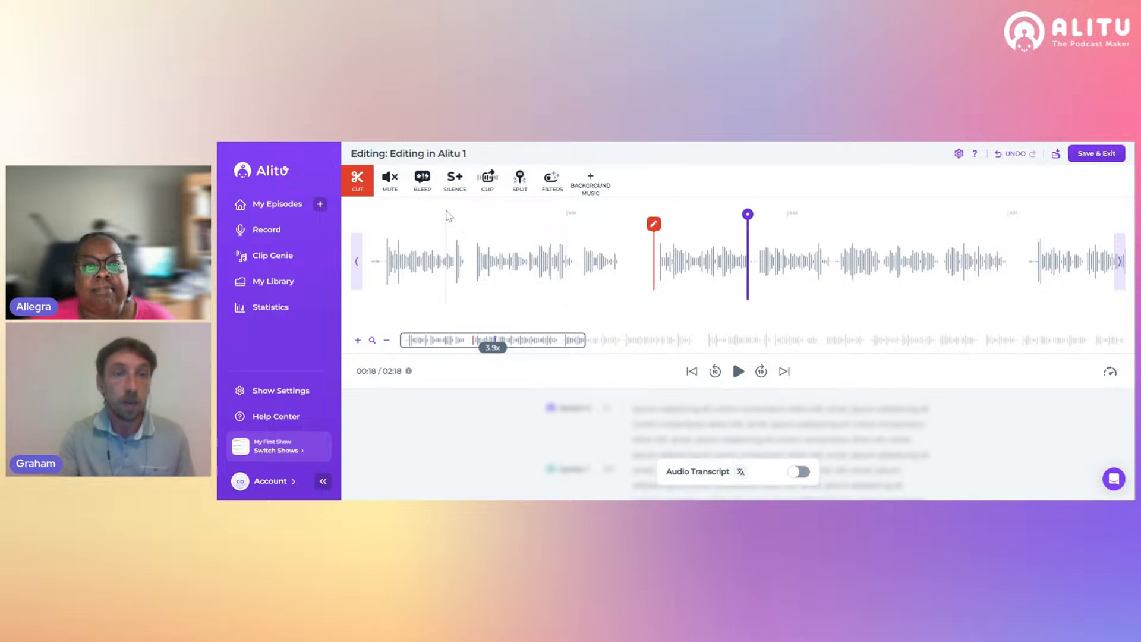
left_click(392, 188)
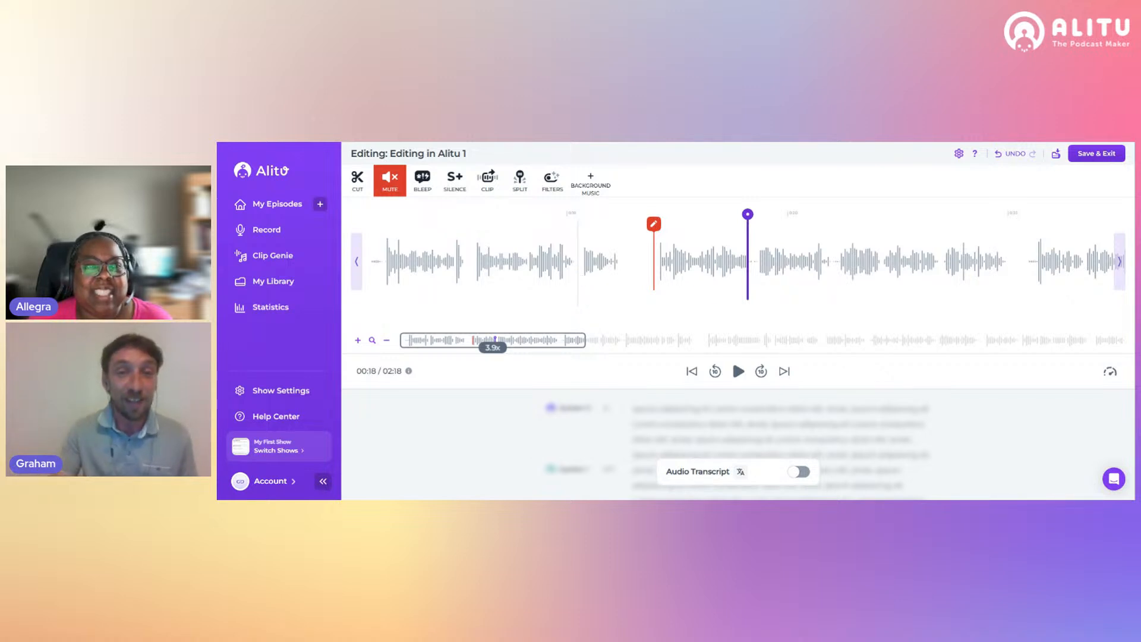
left_click(579, 274)
left_click_drag(580, 277, 631, 273)
left_click_drag(631, 274, 628, 273)
mouse_move(630, 227)
left_mouse_down()
mouse_move(657, 228)
mouse_move(635, 231)
left_mouse_up()
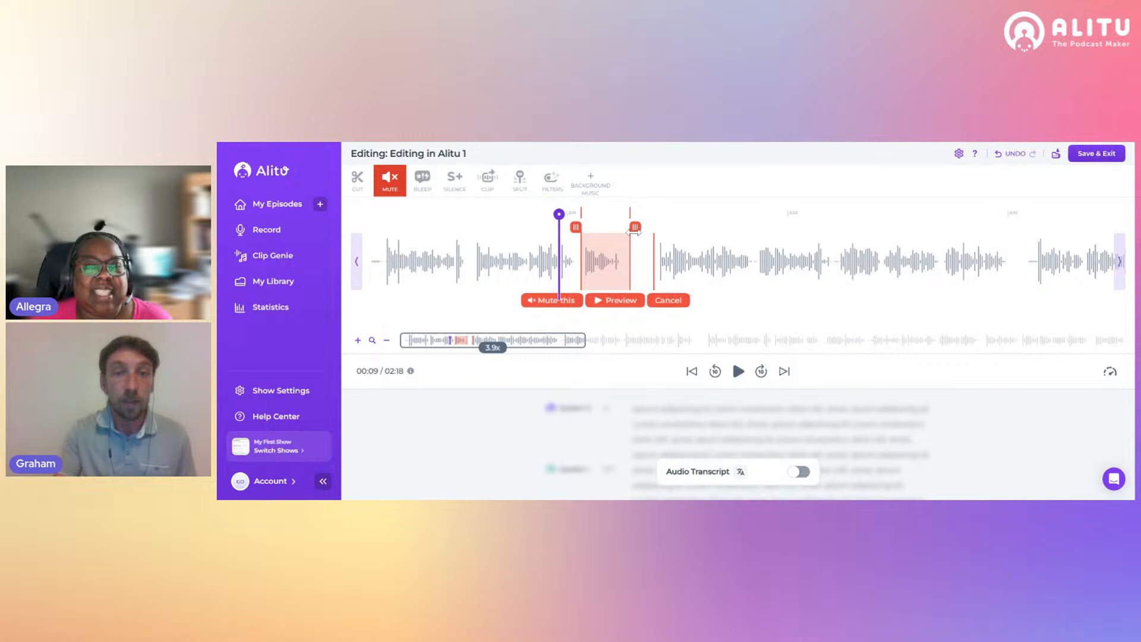
left_click(541, 301)
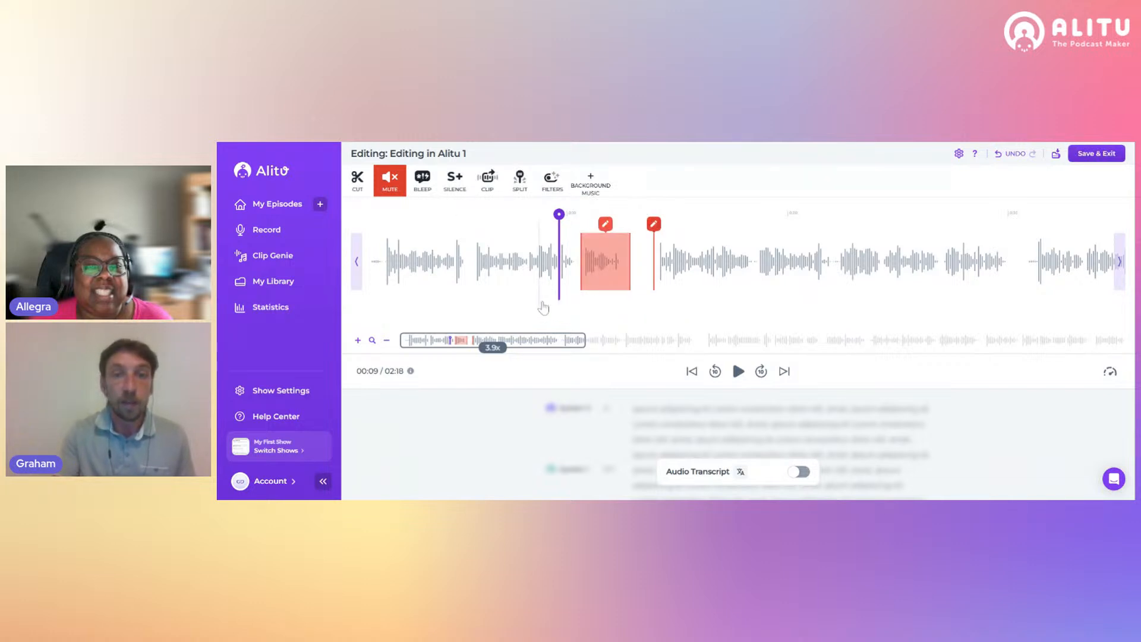
Bleep out the phrase starting at about 00:27, extending the selection's start slightly earlier.
left_click(945, 260)
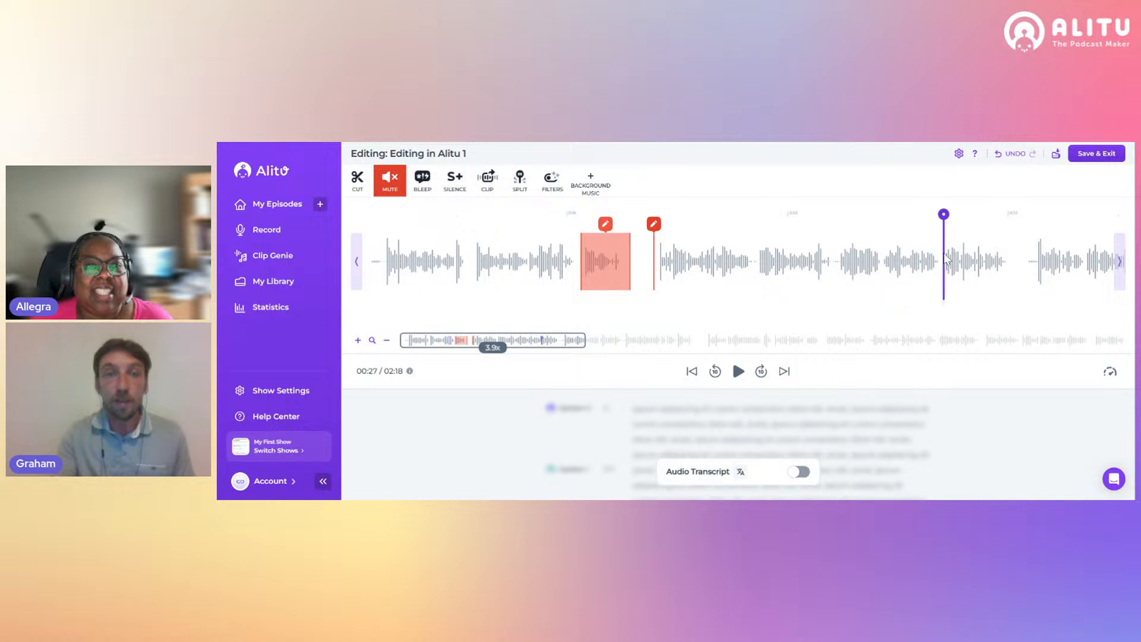
left_click(423, 184)
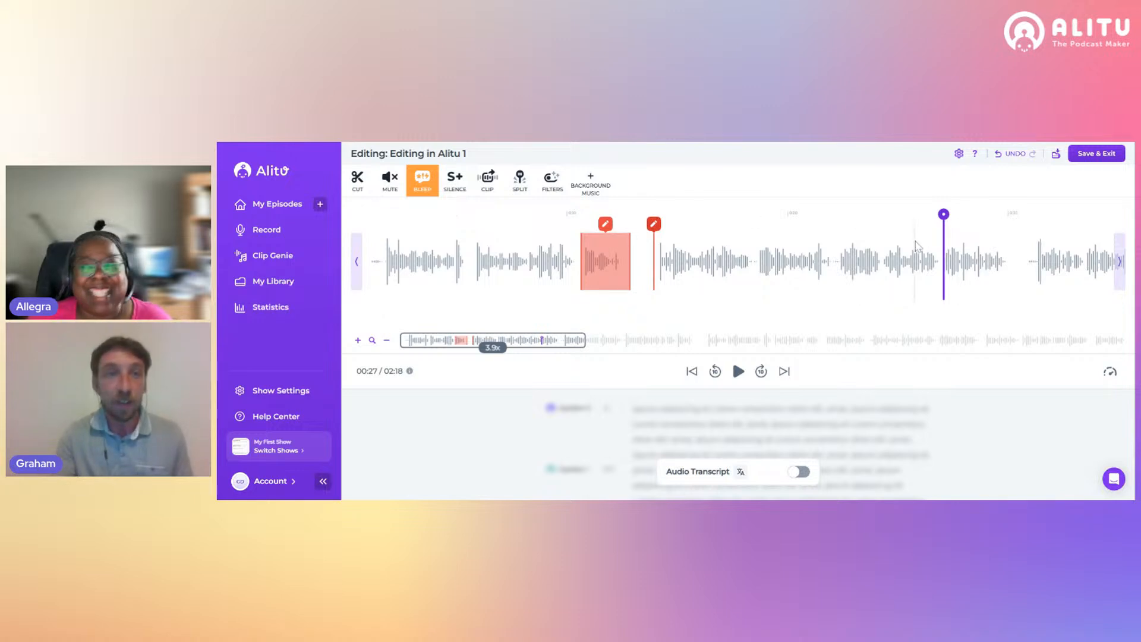
left_click_drag(948, 279, 1015, 271)
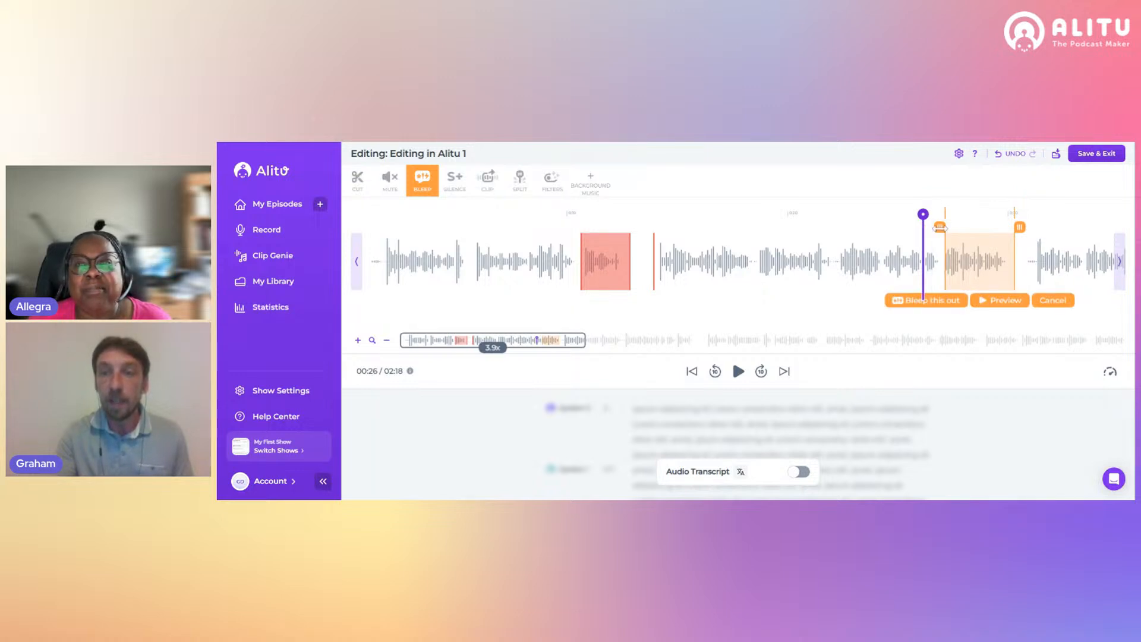
left_click_drag(940, 227, 935, 231)
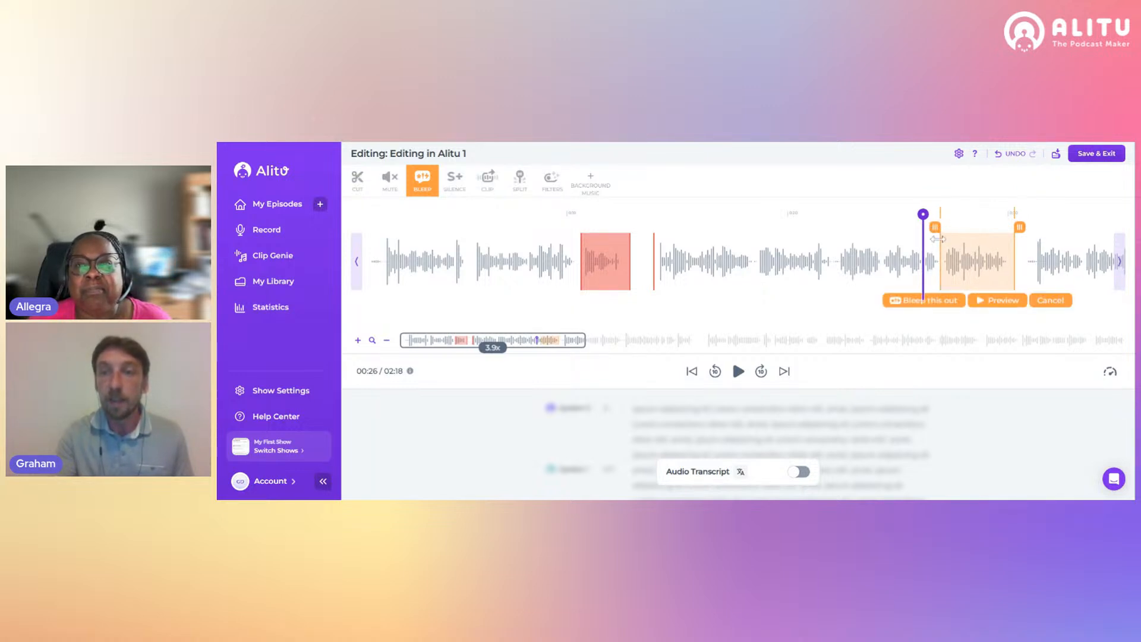
left_click(935, 305)
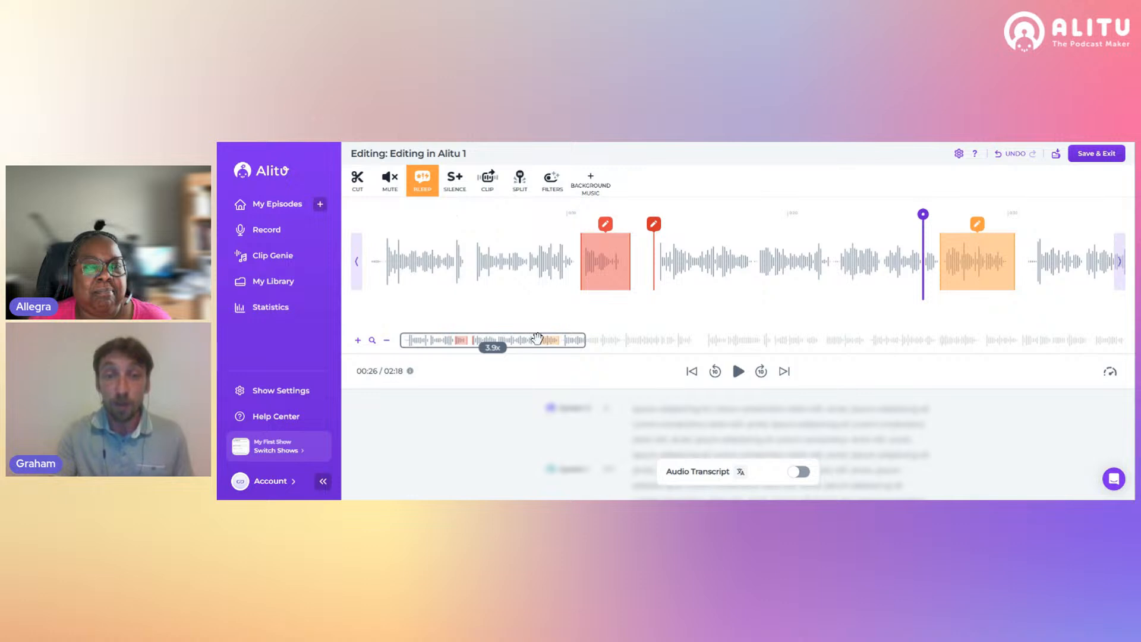
left_click_drag(556, 345, 672, 355)
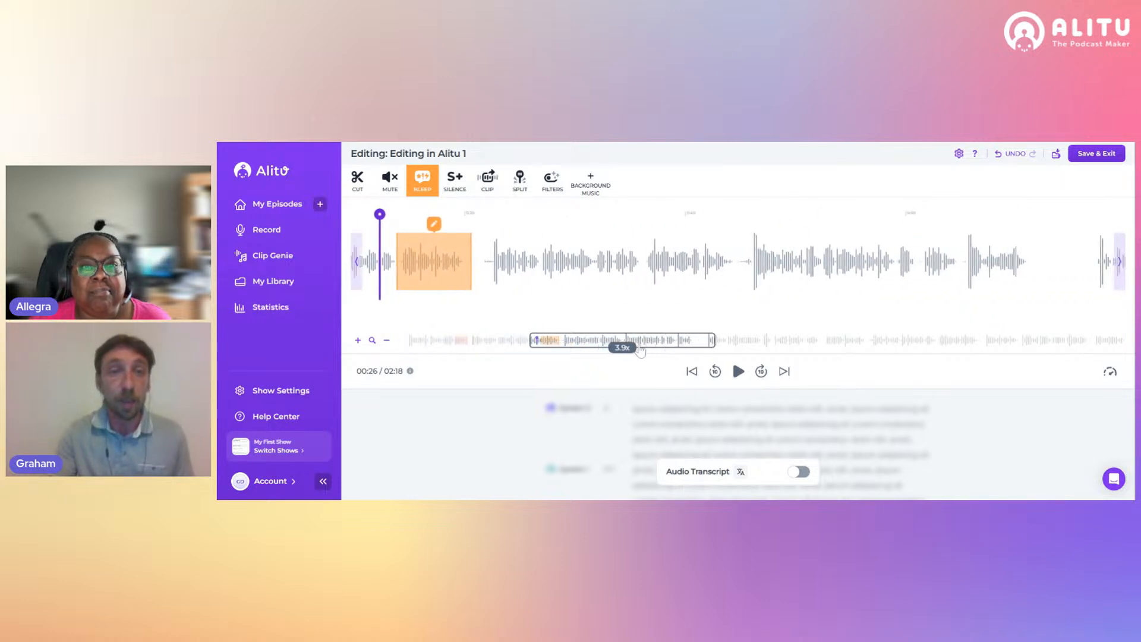
left_click(460, 188)
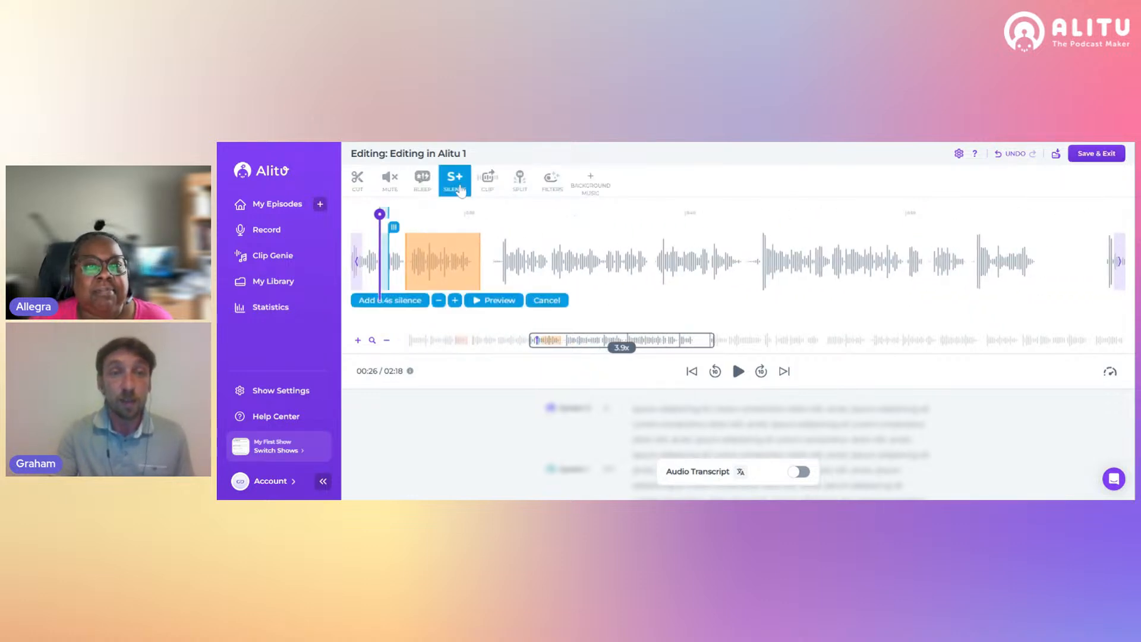
left_click(652, 259)
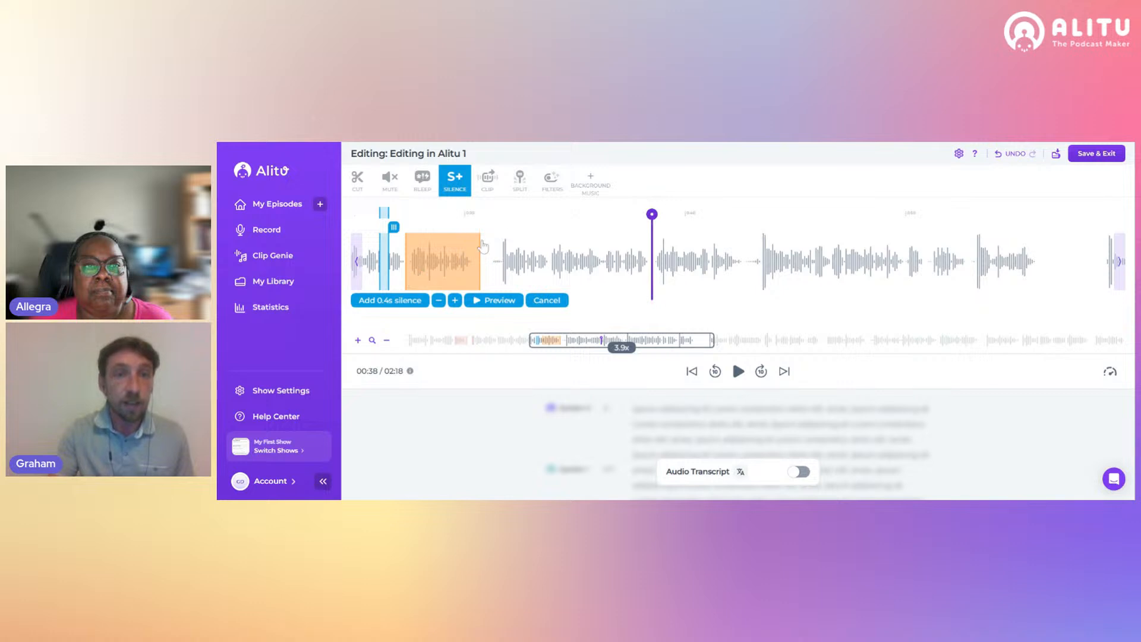
left_click(547, 300)
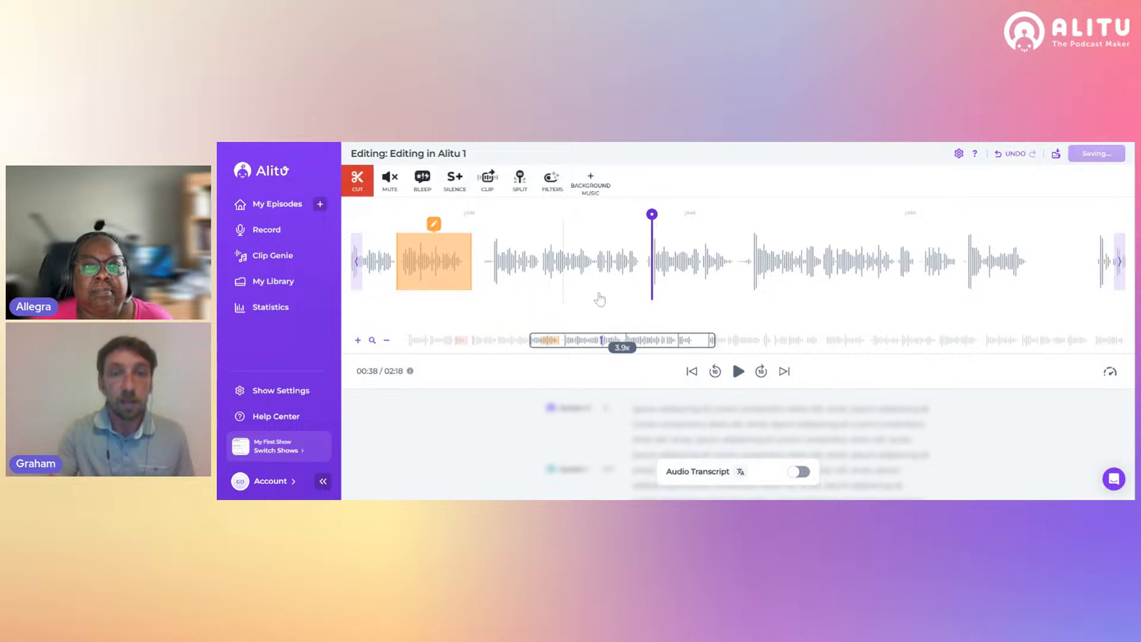
Insert 2.1 seconds of silence in the pause at about 00:38, extending the inserted section by its edge.
left_click(642, 275)
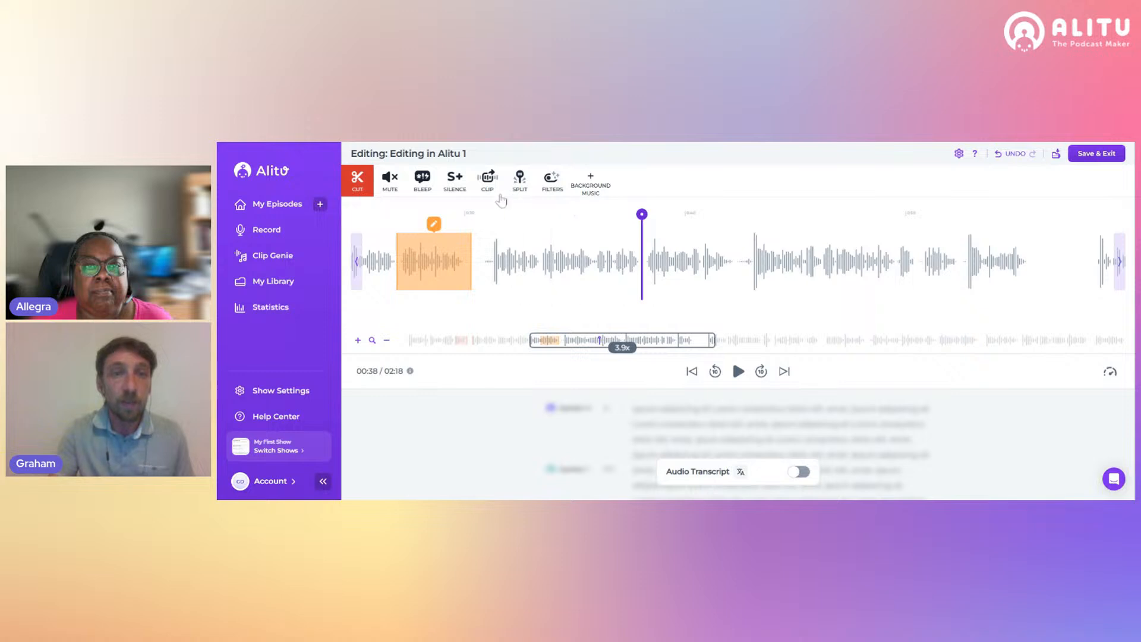
left_click(458, 184)
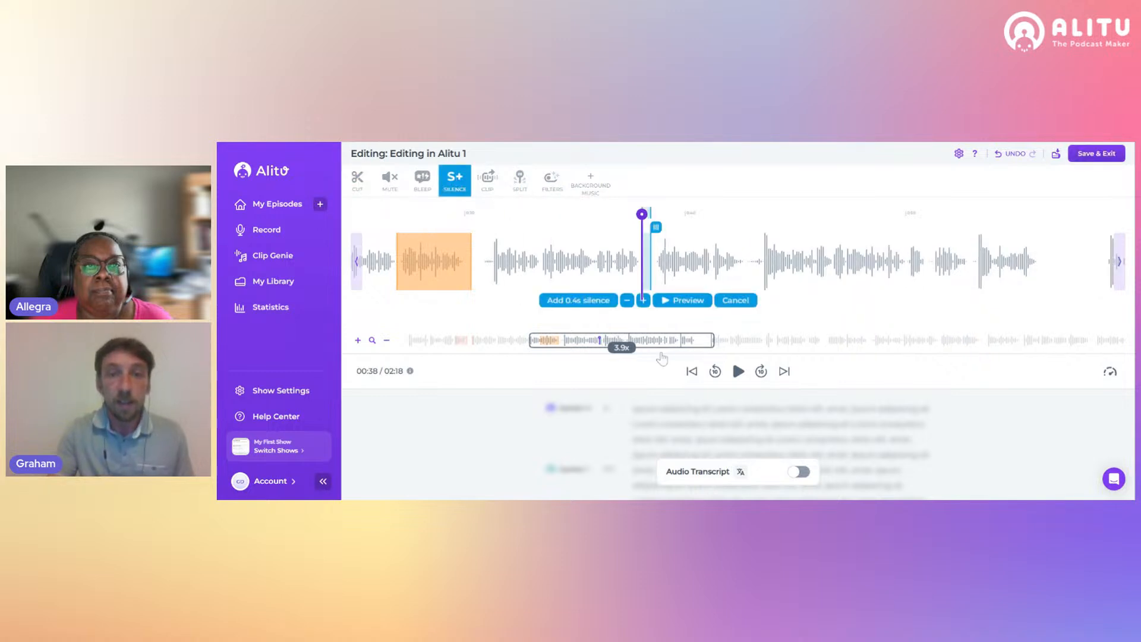
left_click(643, 301)
left_click(643, 302)
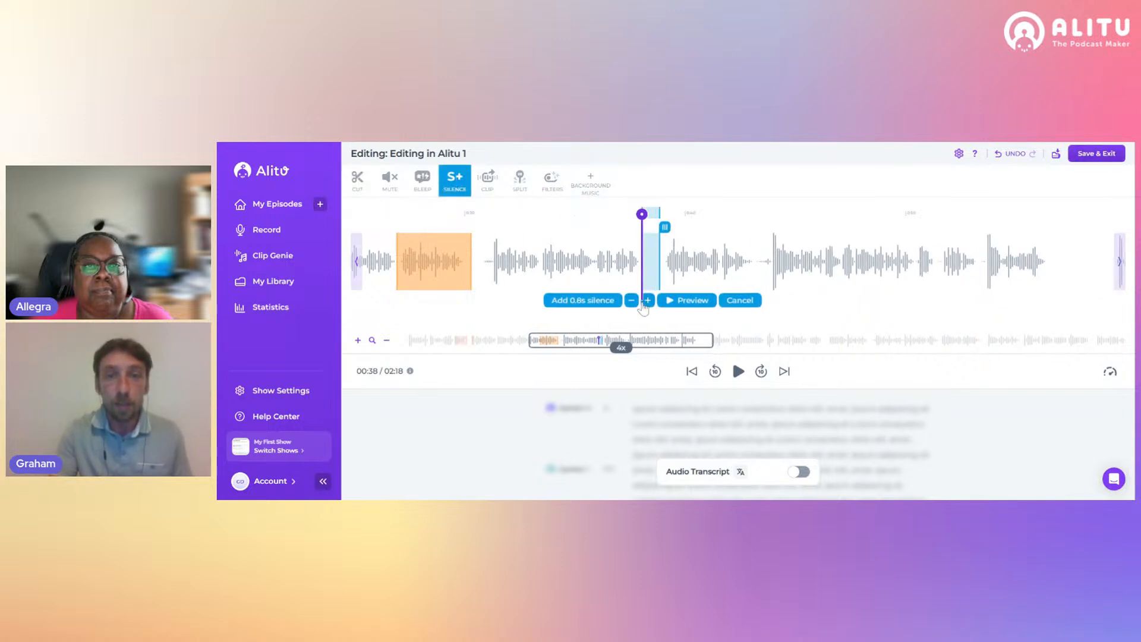
left_click(632, 300)
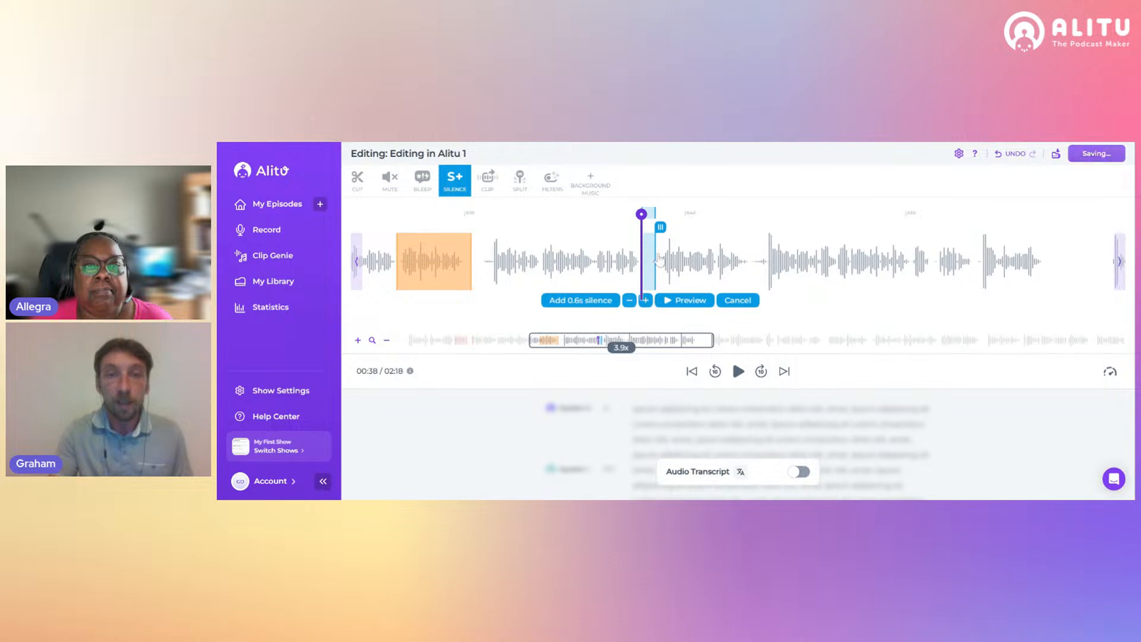
left_click_drag(660, 259, 685, 235)
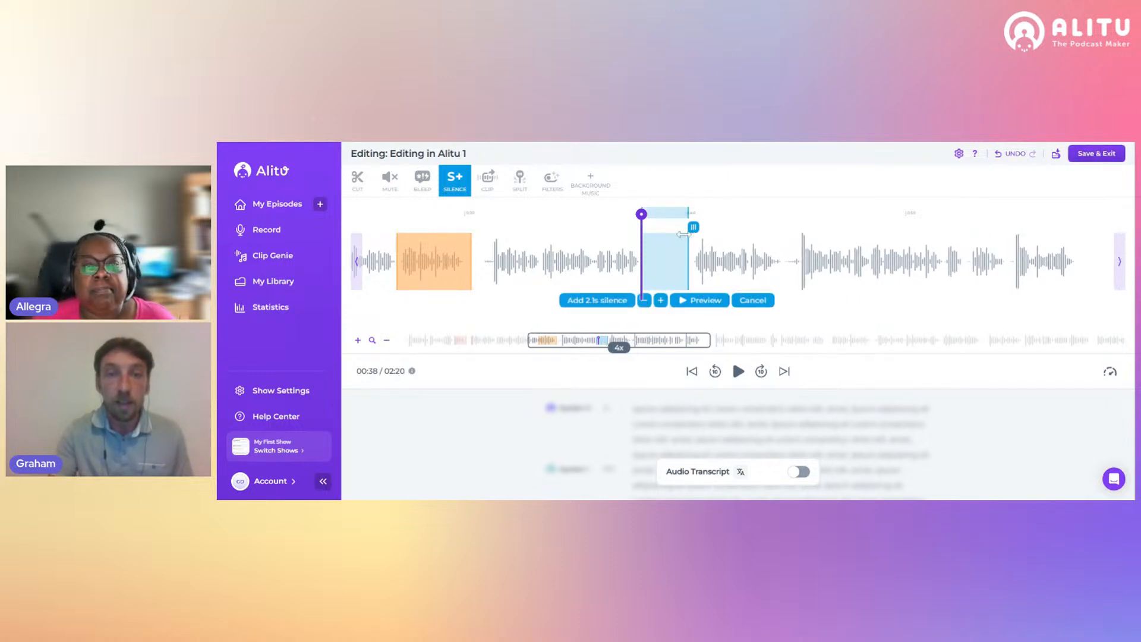
left_click(593, 301)
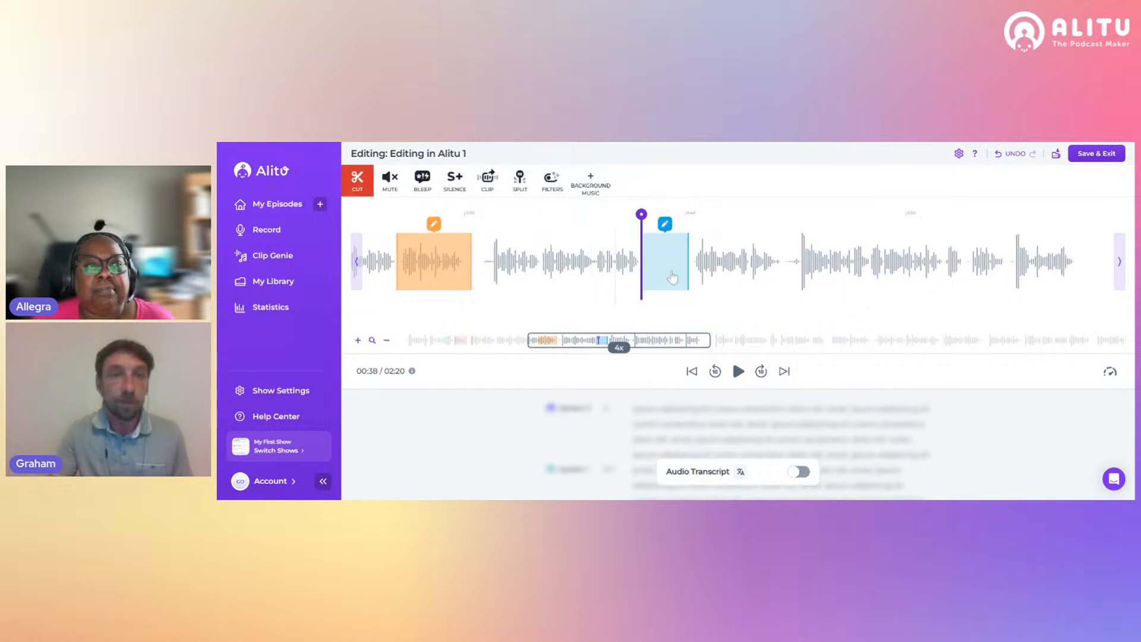
Export the 8-second passage from about 00:45 to 00:53 as a clip, adding it to the library and the start of this episode.
left_click(974, 291)
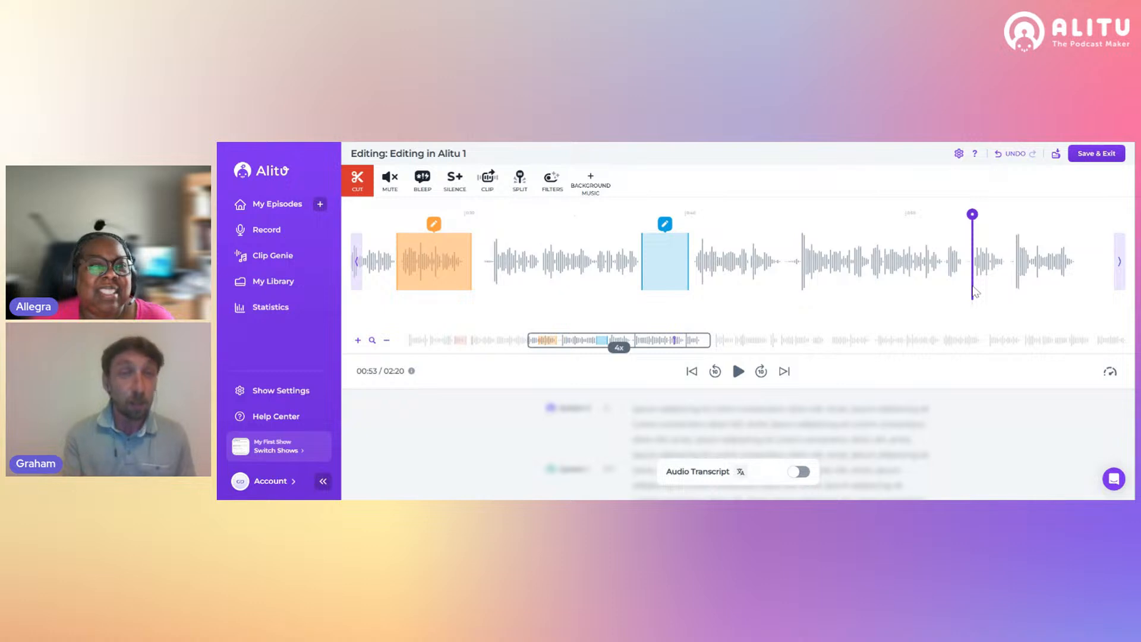
left_click(486, 181)
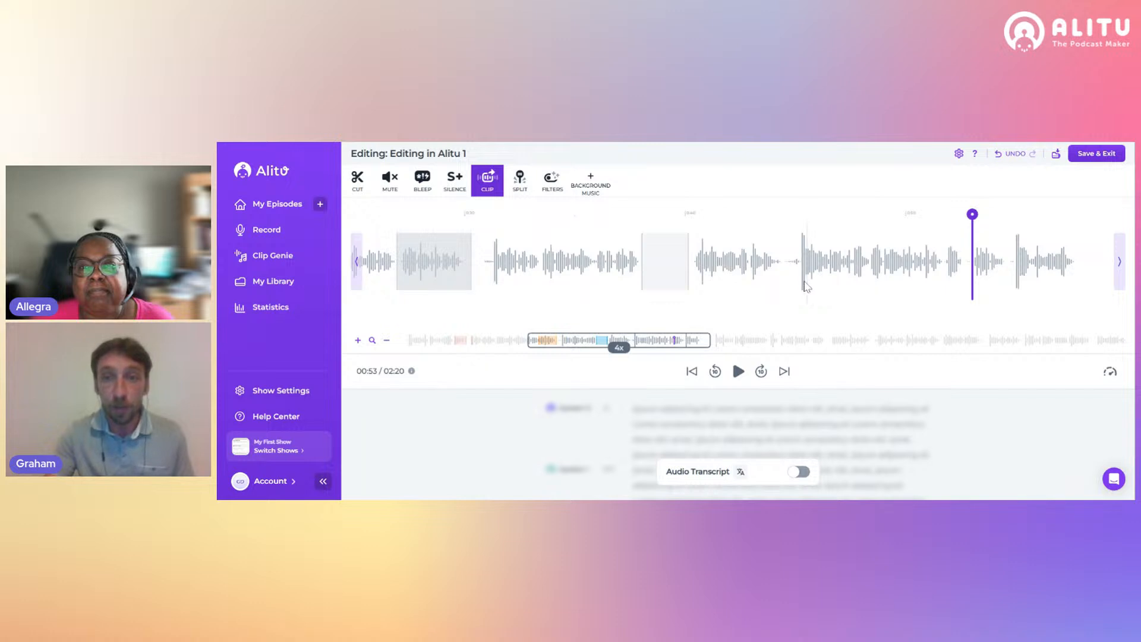
left_click_drag(786, 276, 967, 279)
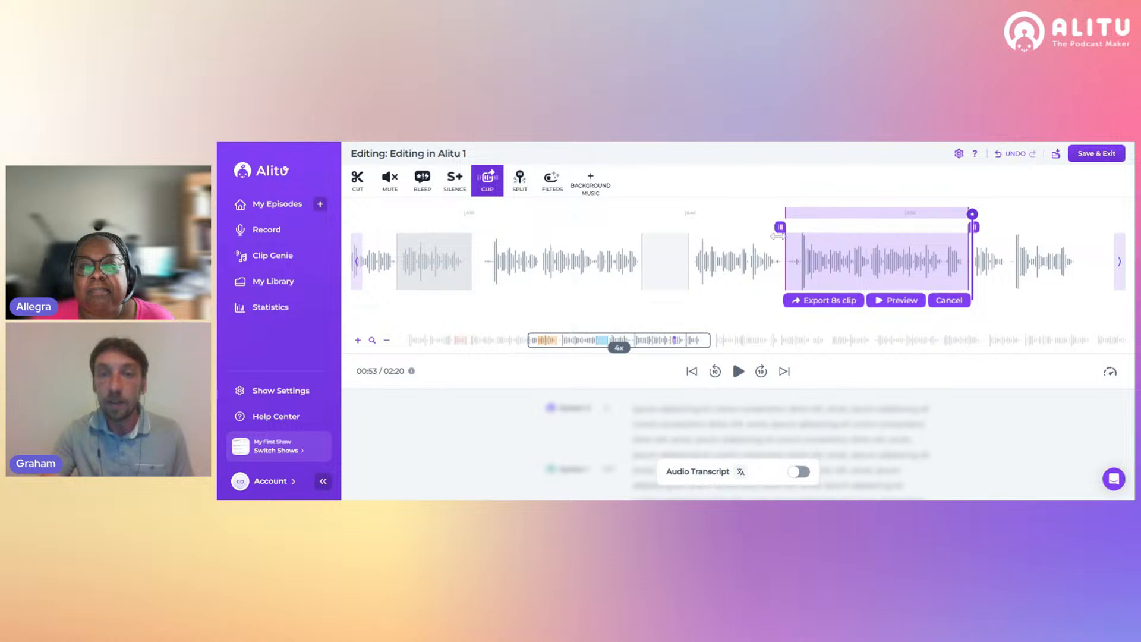
left_click_drag(781, 227, 781, 228)
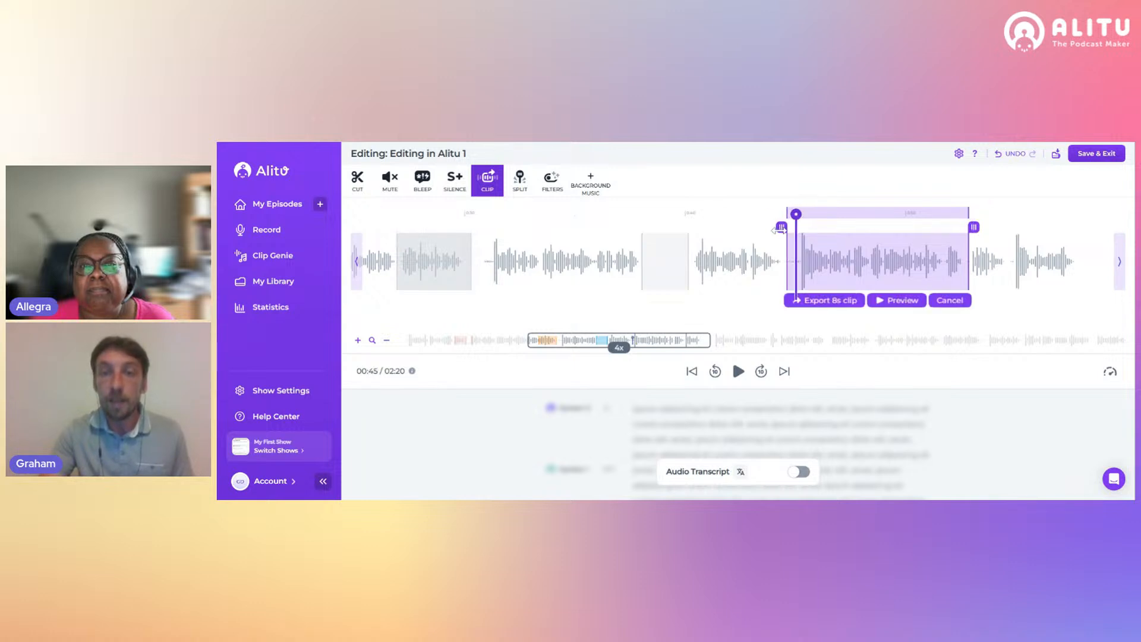
left_click(833, 301)
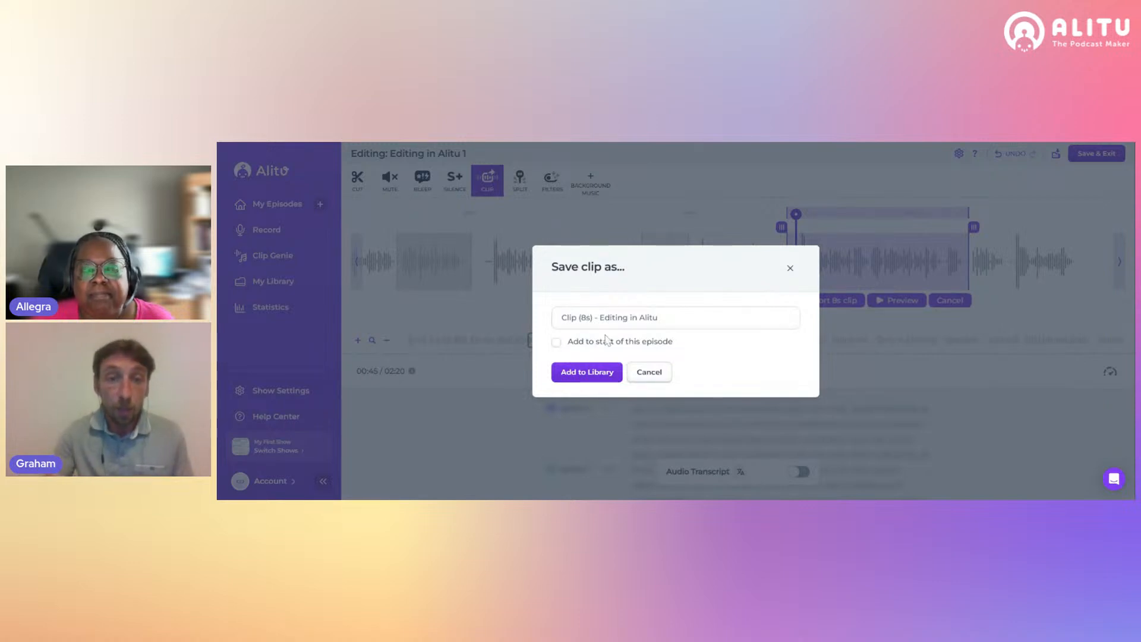
left_click(557, 343)
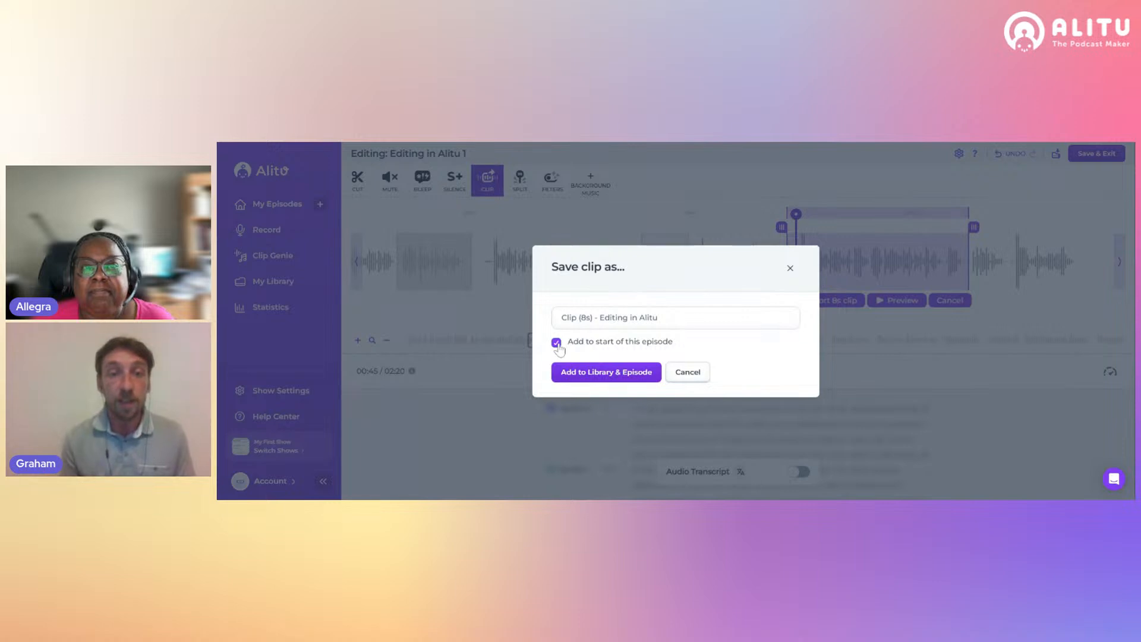
left_click(603, 373)
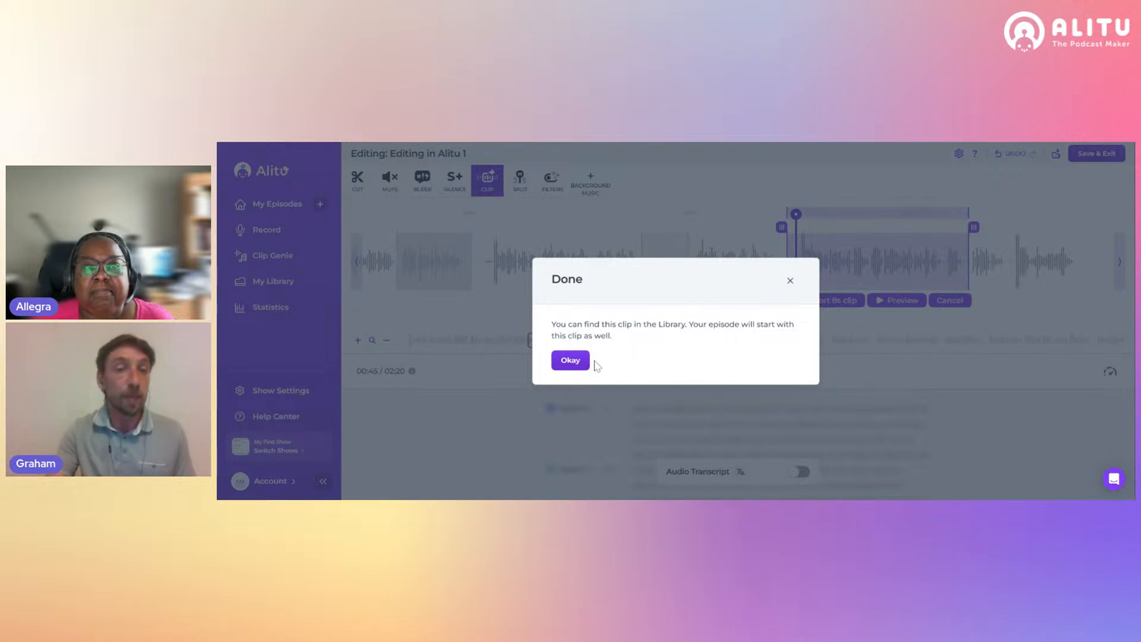
left_click(570, 361)
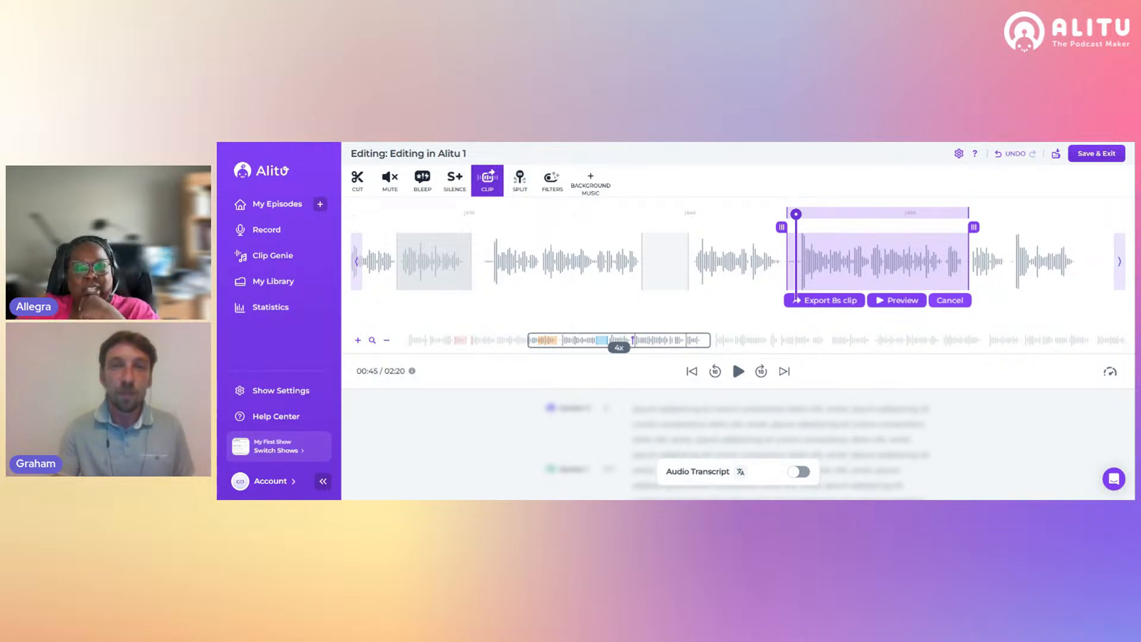
left_click(954, 301)
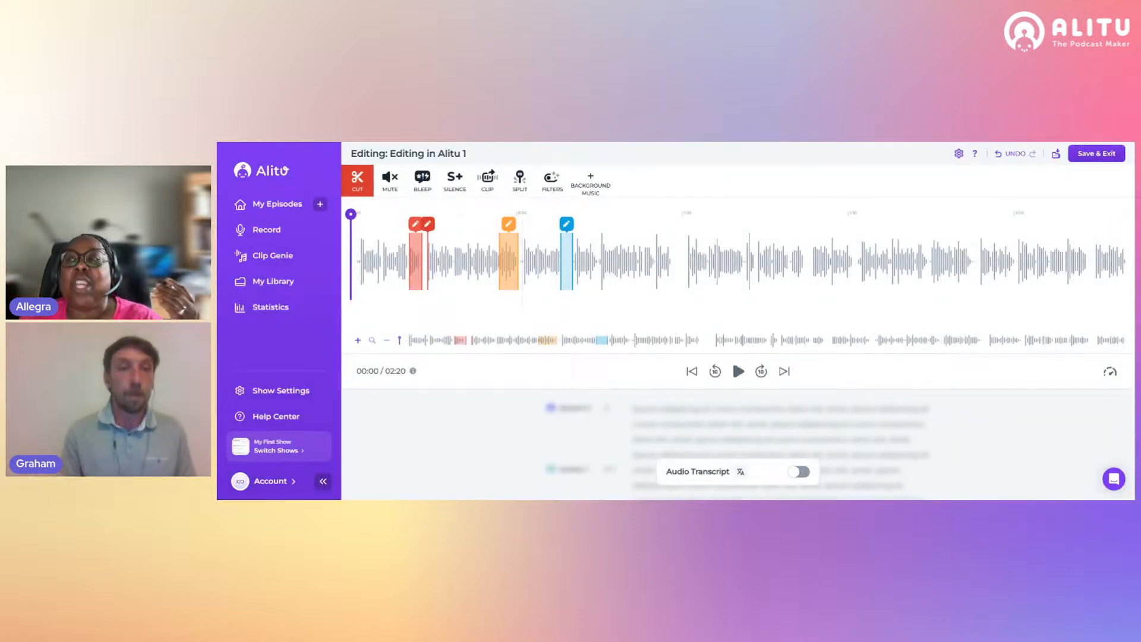
Try to restore the muted phrase at about 00:10, and reload the episode.
left_click(358, 342)
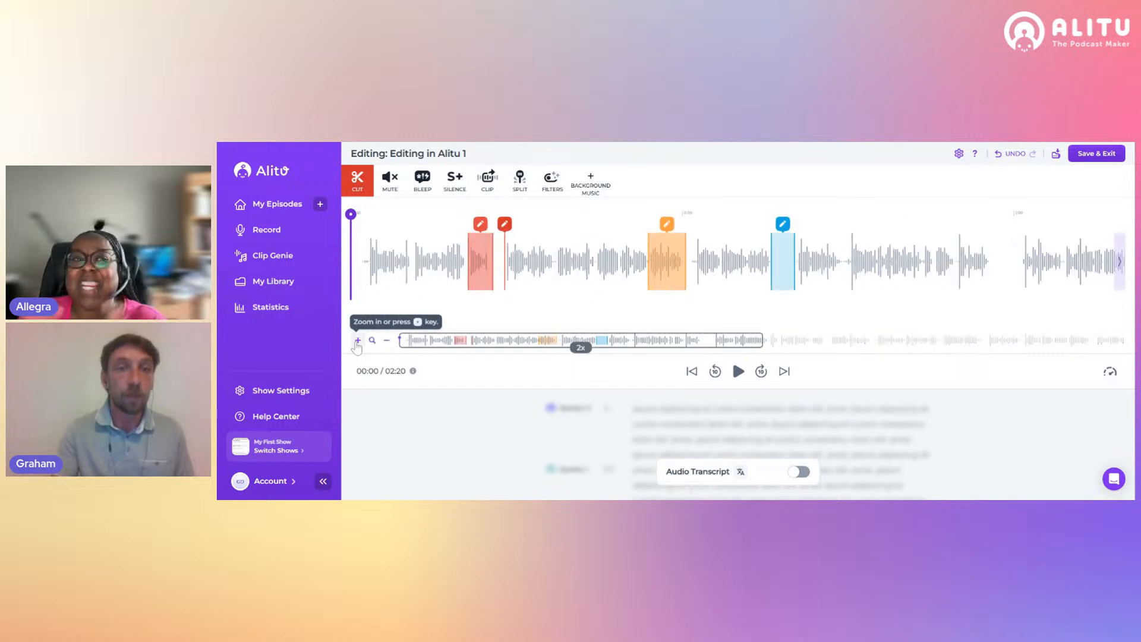
left_click(357, 342)
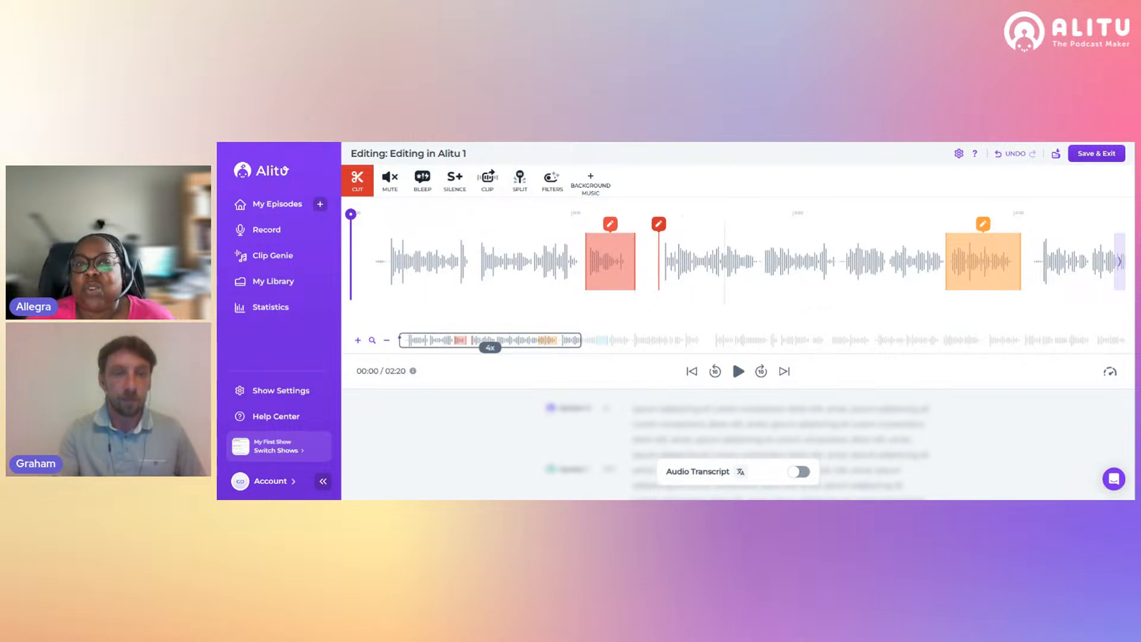
left_click(611, 225)
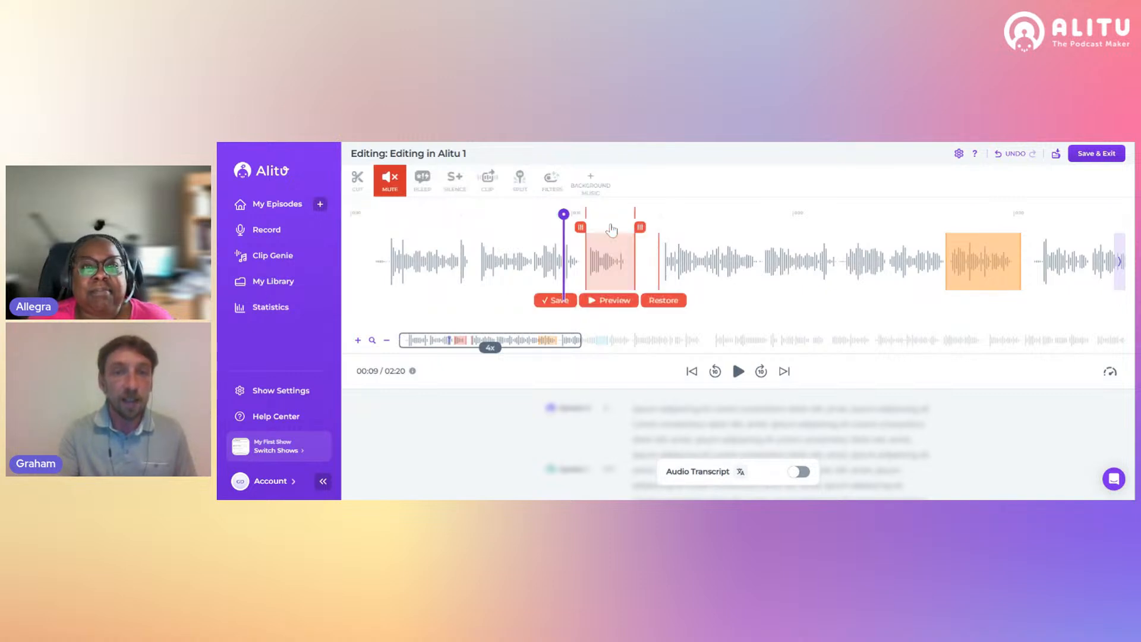
left_click(666, 302)
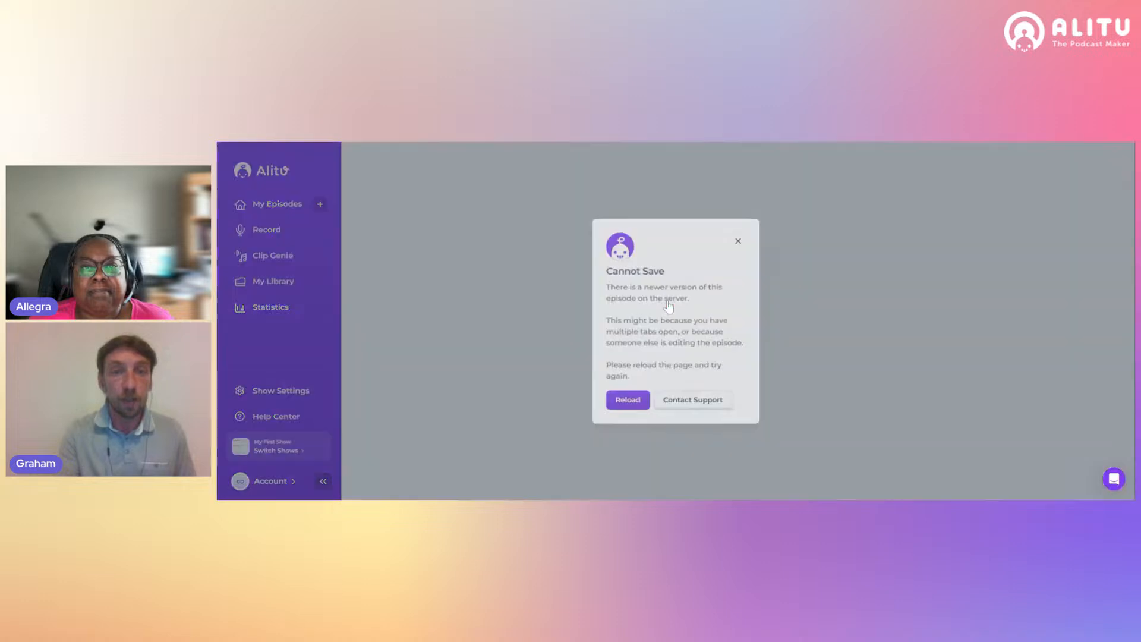
left_click(625, 404)
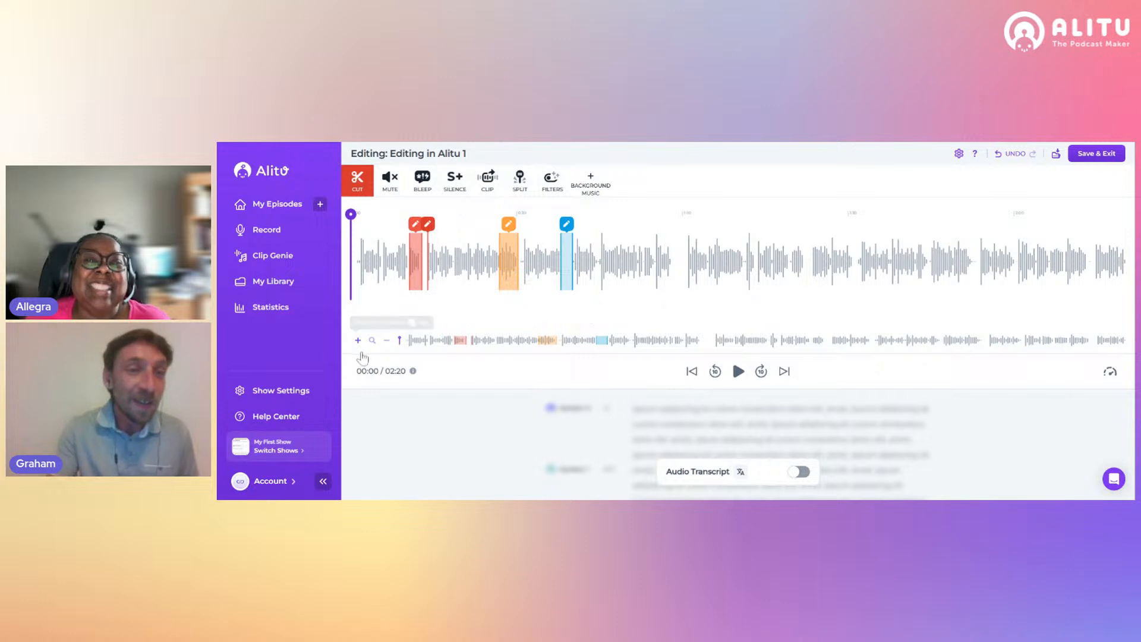
Extend the start of the cut just after the muted section slightly earlier, and restore the cut phrase.
left_click(358, 340)
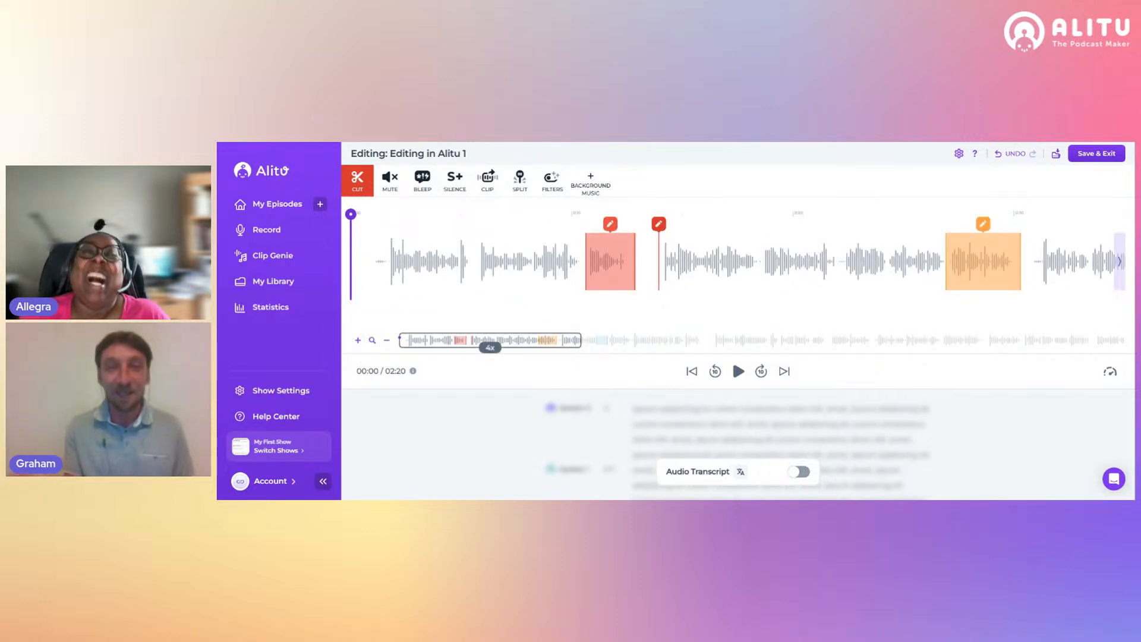
left_click(658, 224)
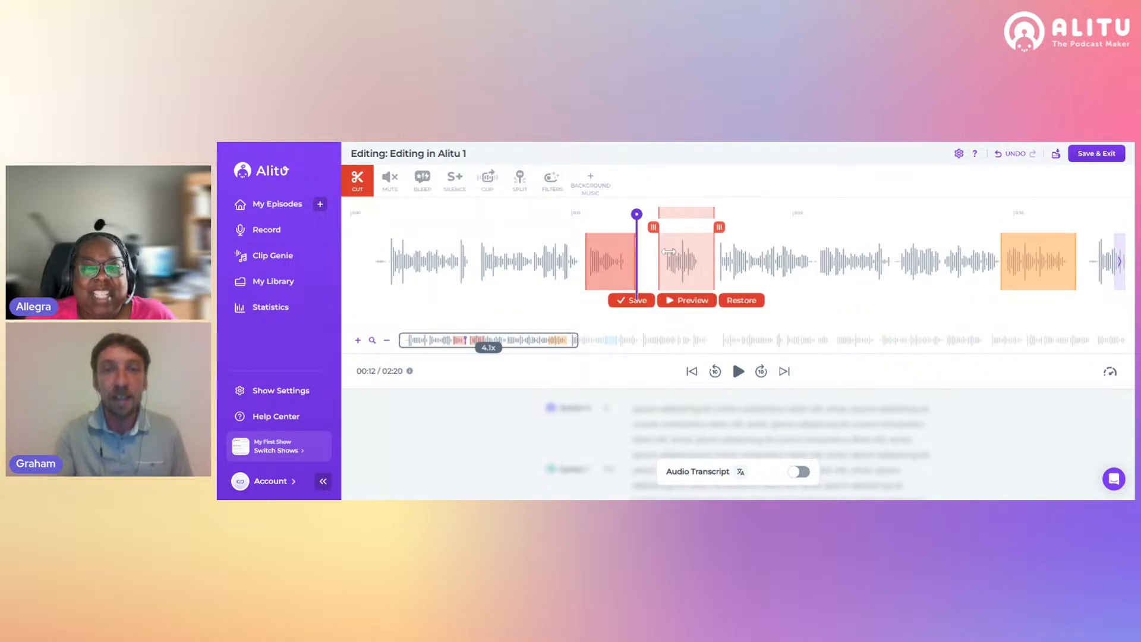
left_click_drag(657, 228, 647, 229)
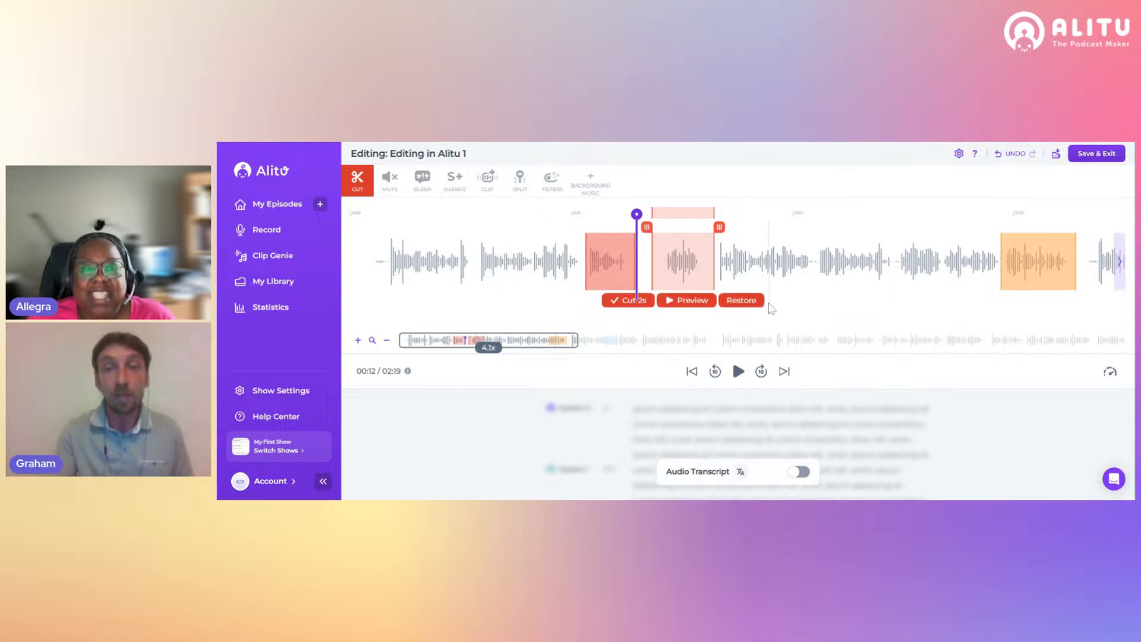
left_click(743, 302)
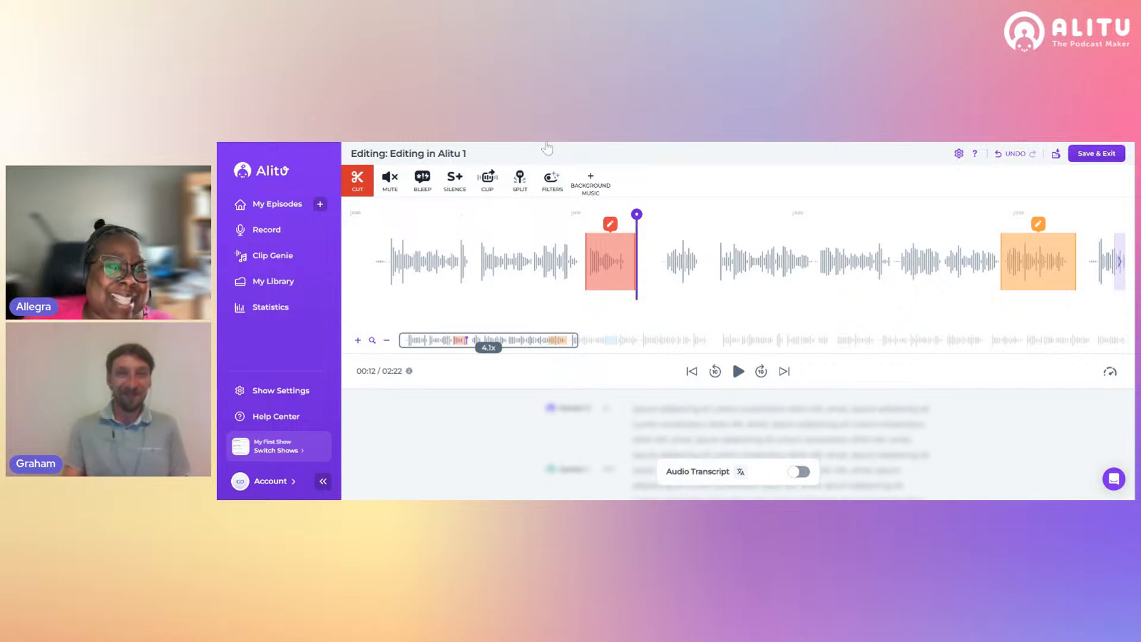
Cut out the isolated phrase just after the muted section again.
left_click(703, 265)
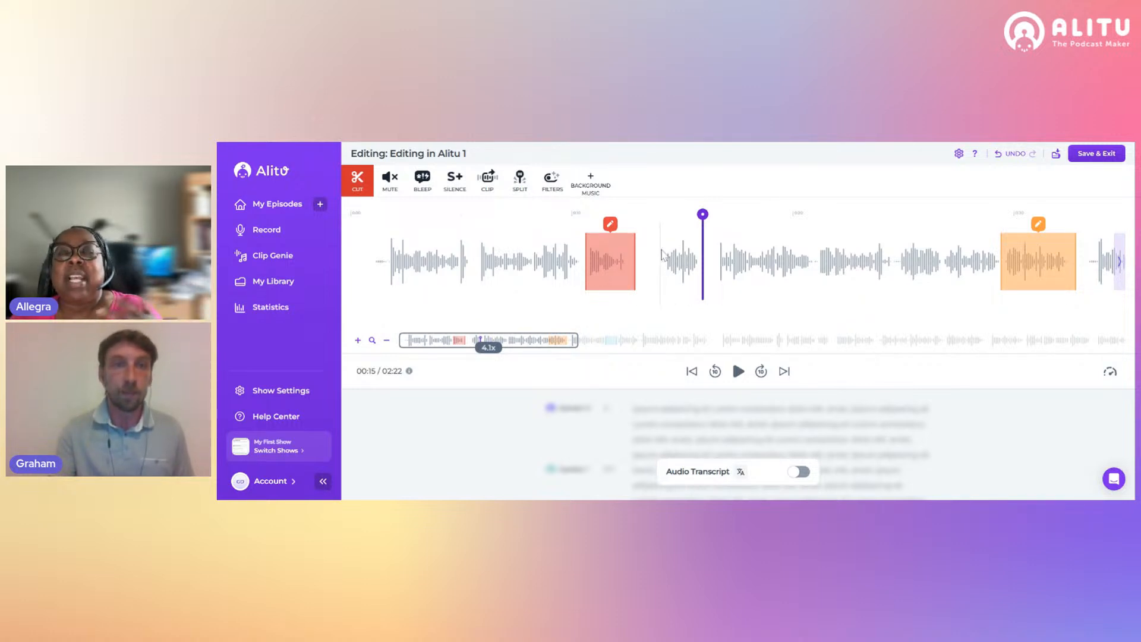
left_click_drag(662, 254, 709, 257)
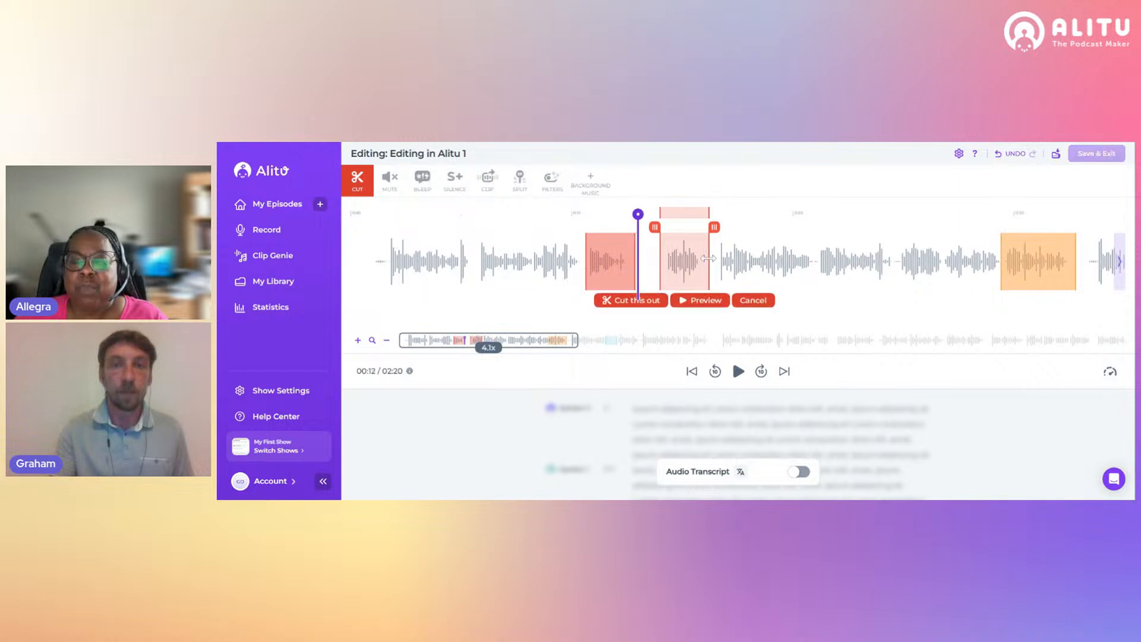
left_click(656, 305)
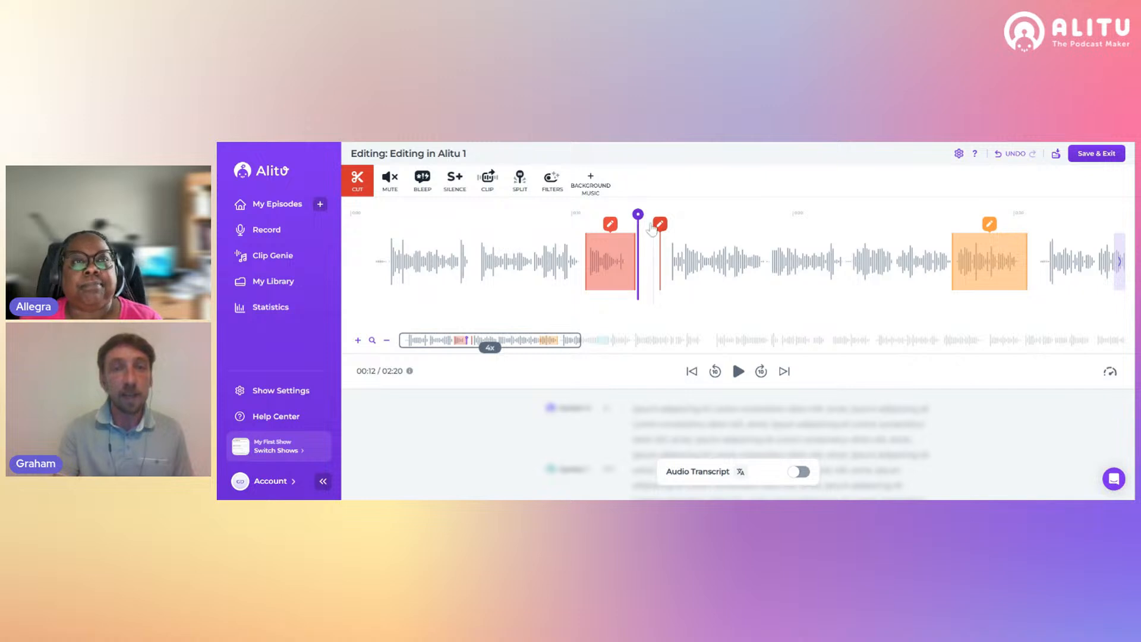
Undo the last cut and its selection, and check the episode's length before edits.
left_click(999, 155)
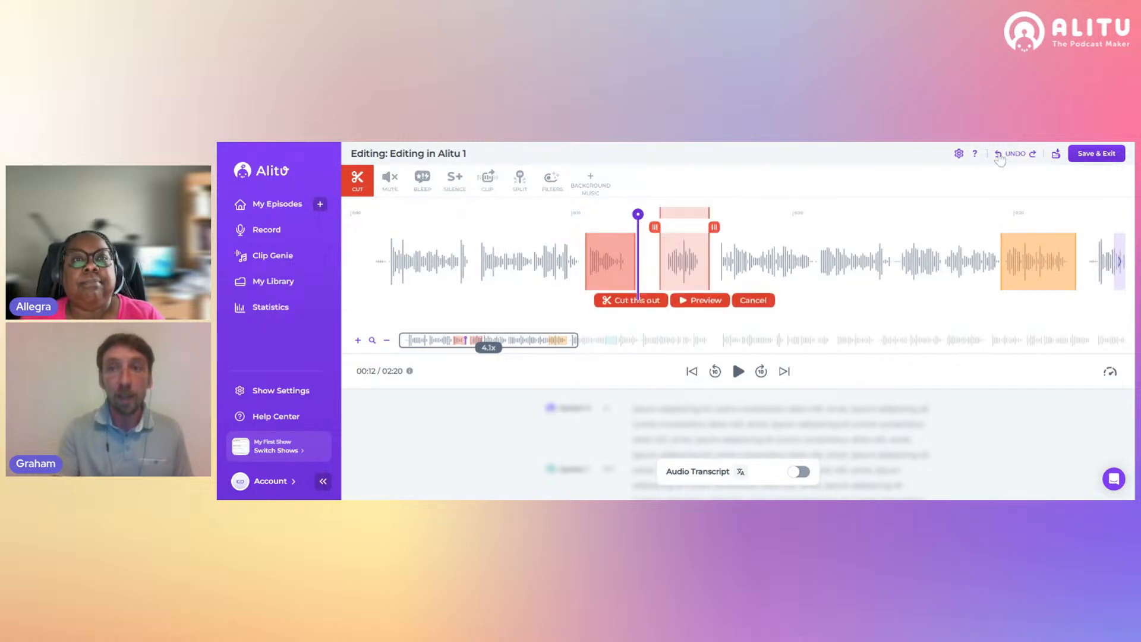
left_click(1000, 154)
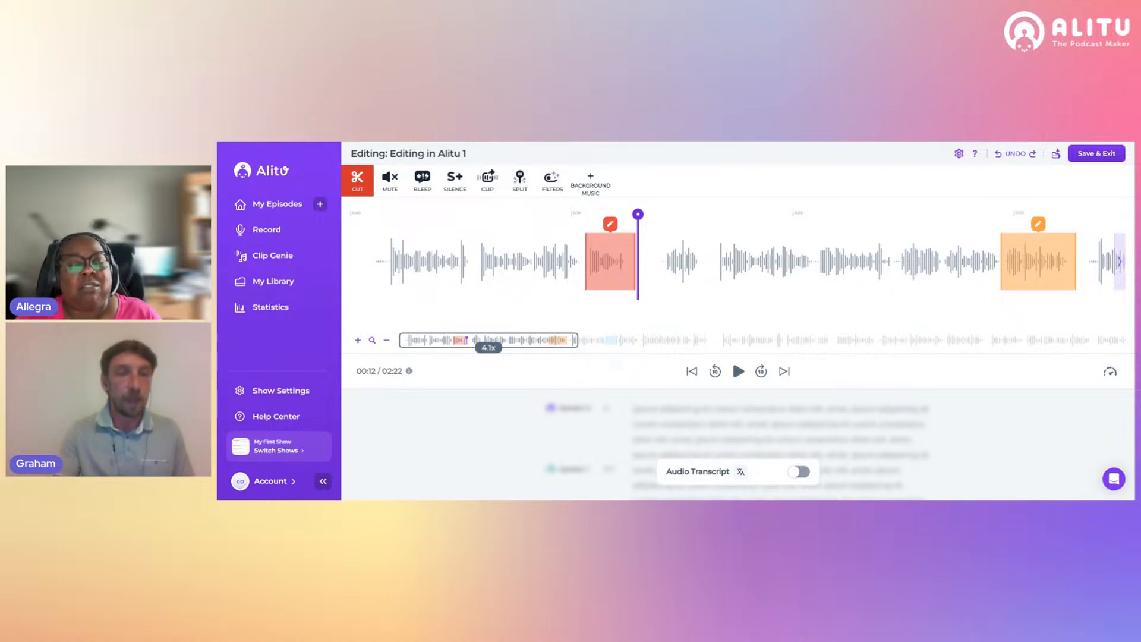
mouse_move(410, 375)
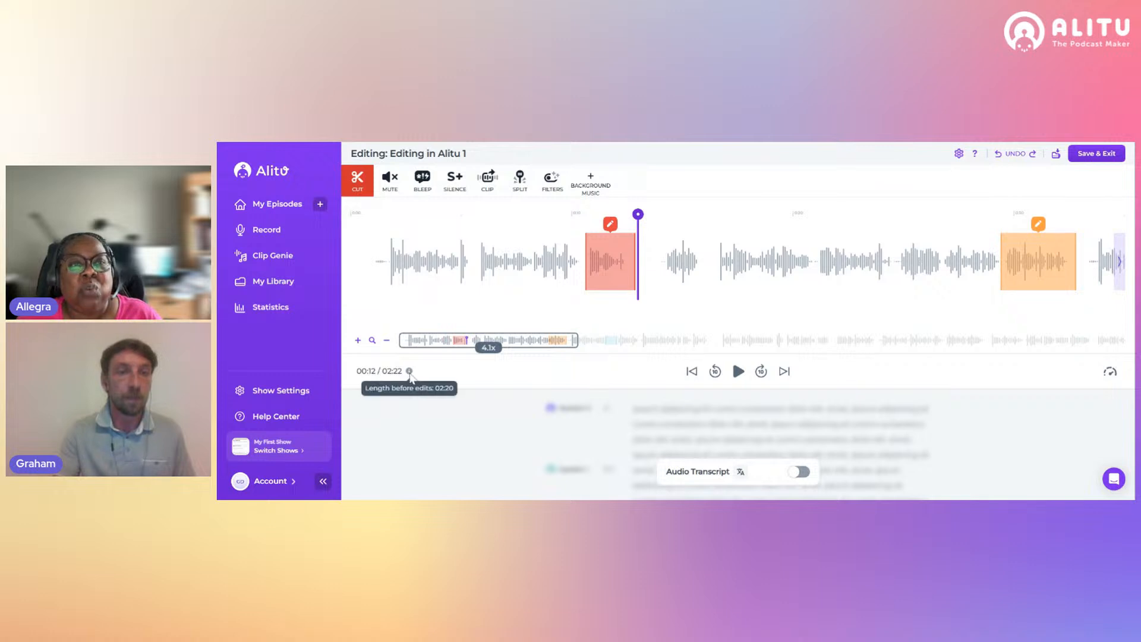
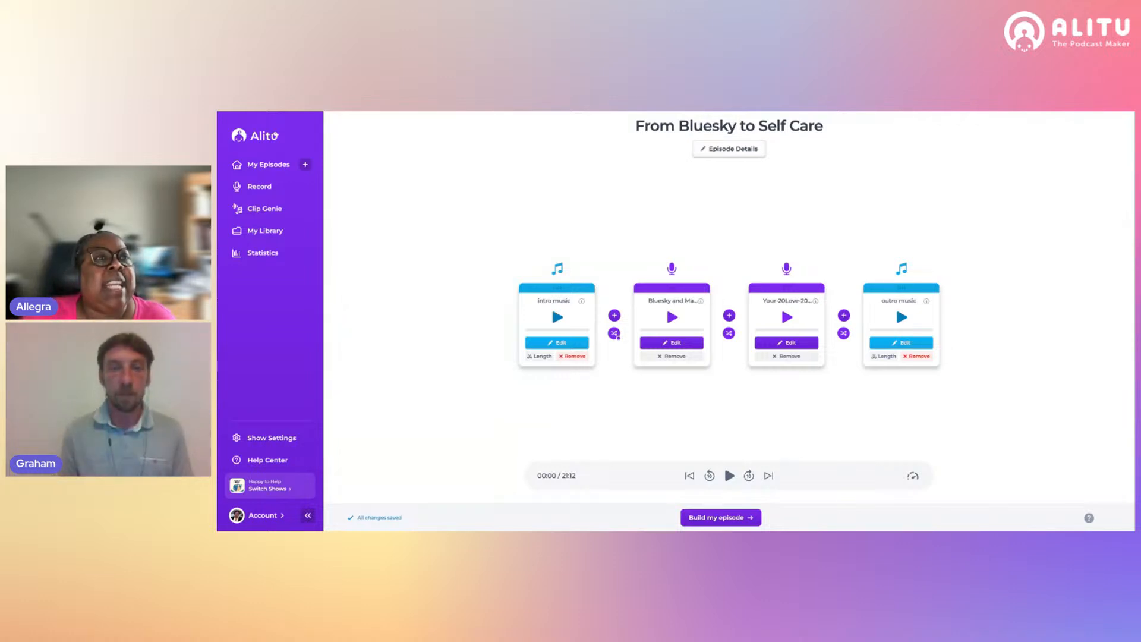
Split the Bluesky and Mastodon recording at about 04:07 into two clips named Bluesky and Self Care.
left_click(684, 346)
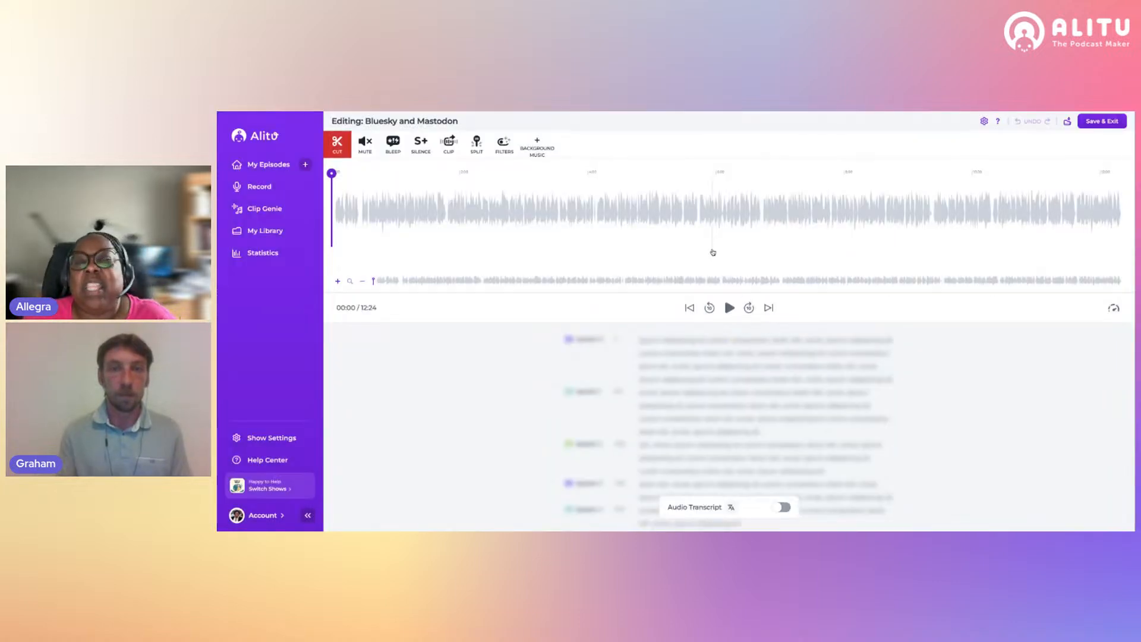
left_click(597, 210)
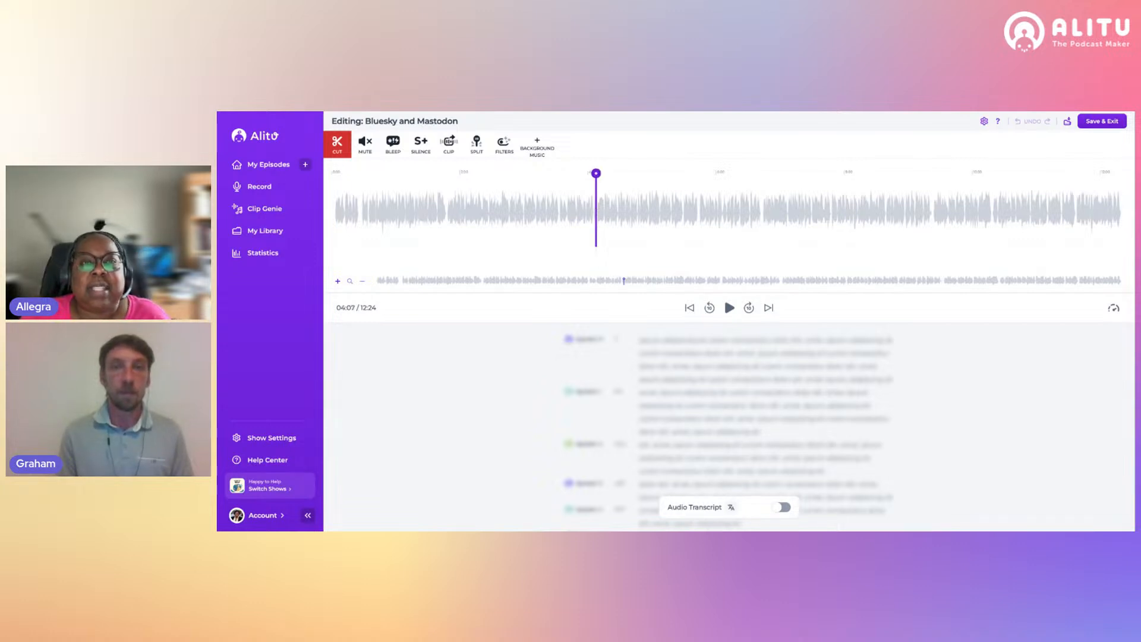
left_click(476, 146)
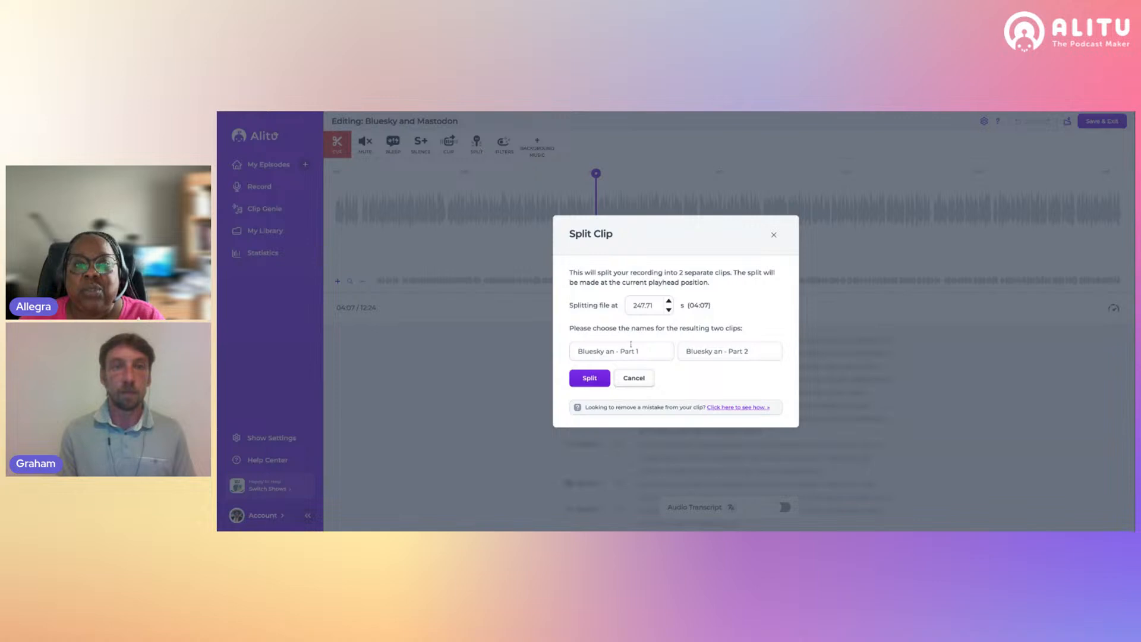
left_click_drag(662, 351, 577, 344)
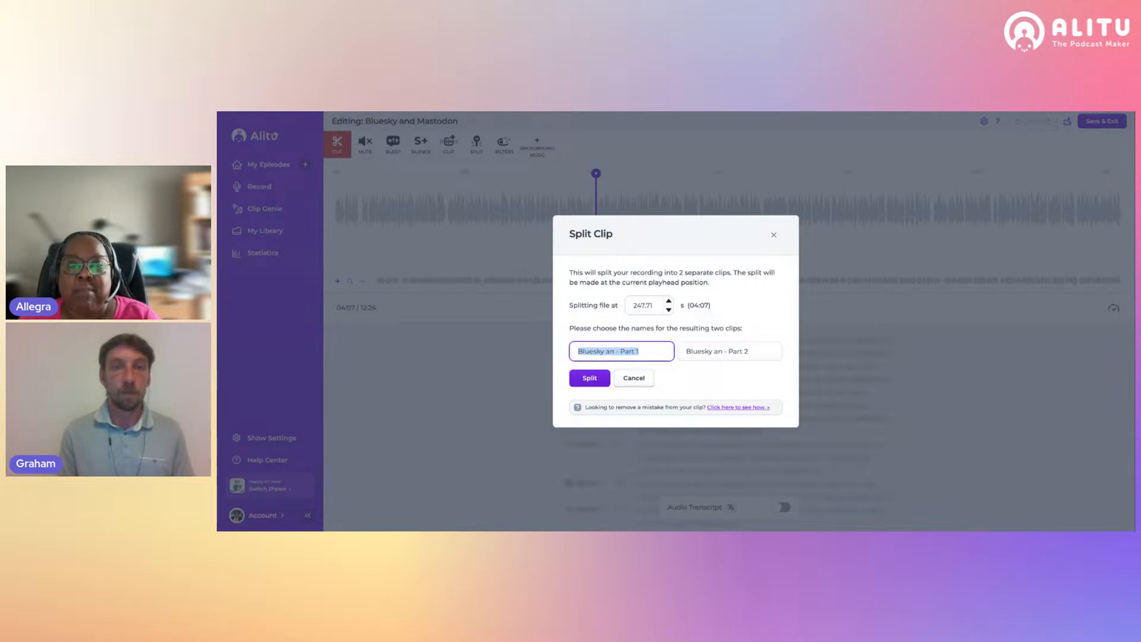
type("Bluesky")
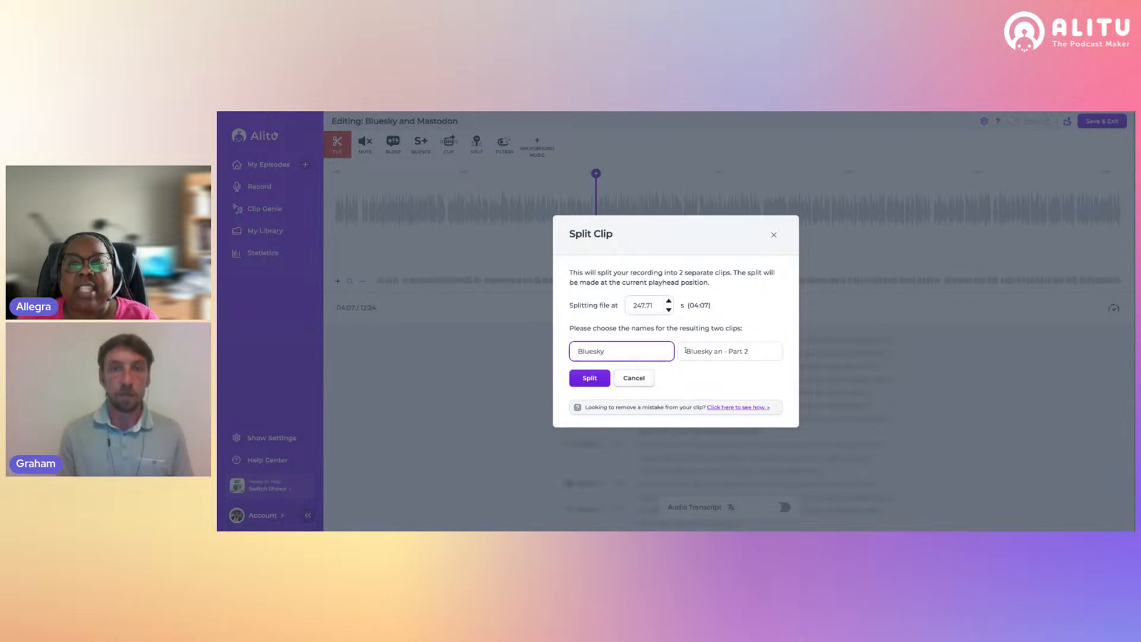
left_click_drag(686, 351, 770, 354)
type("Self Care")
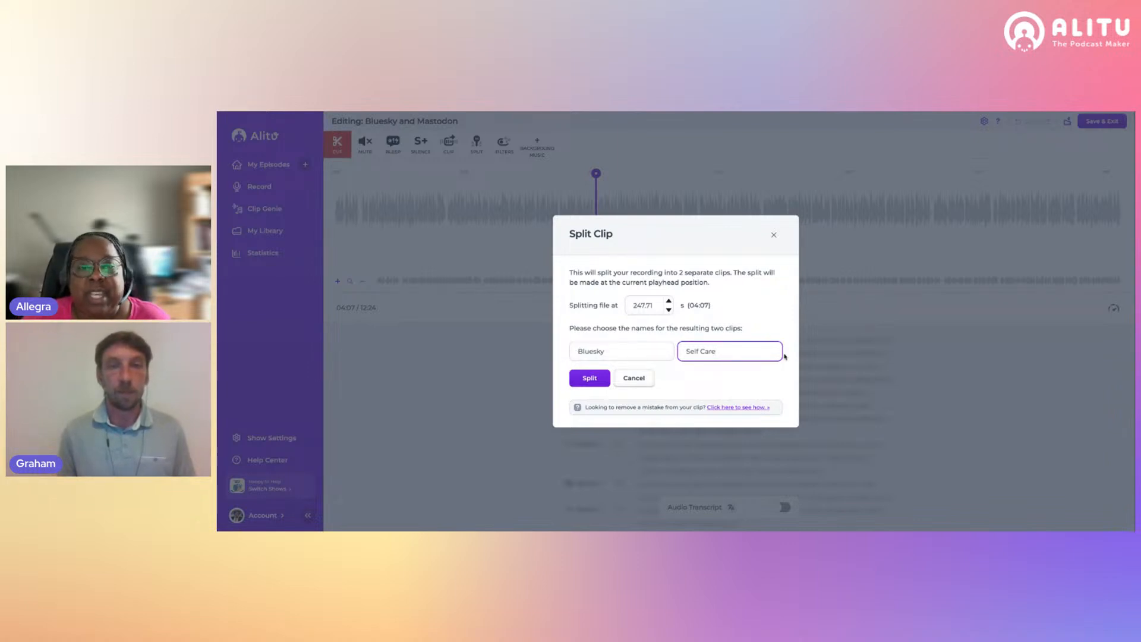
left_click(595, 383)
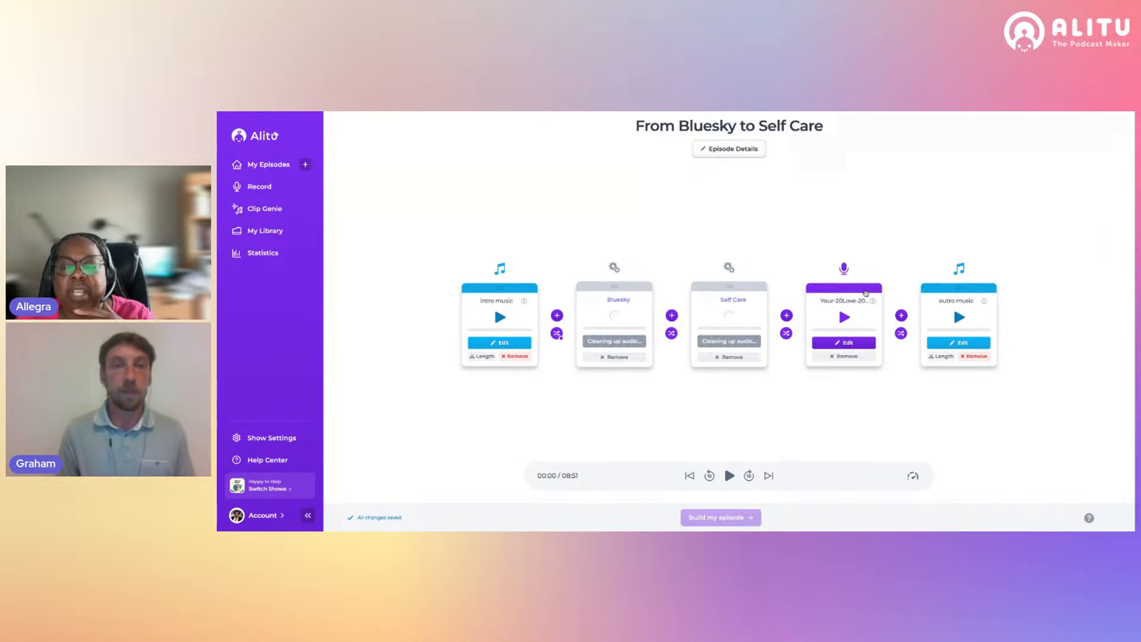
Open the Your-20Love-20Language recording for editing and apply the Unneeded Silences magic filter to it.
mouse_move(846, 290)
left_mouse_down()
mouse_move(722, 269)
mouse_move(534, 284)
mouse_move(890, 279)
mouse_move(843, 290)
left_mouse_up()
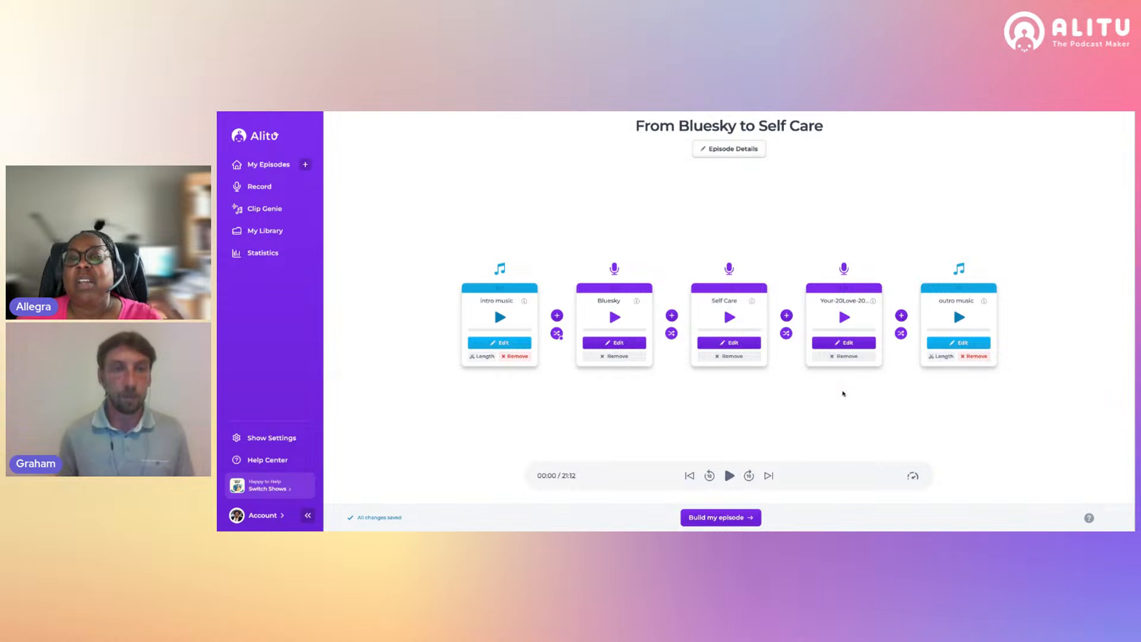
left_click(850, 344)
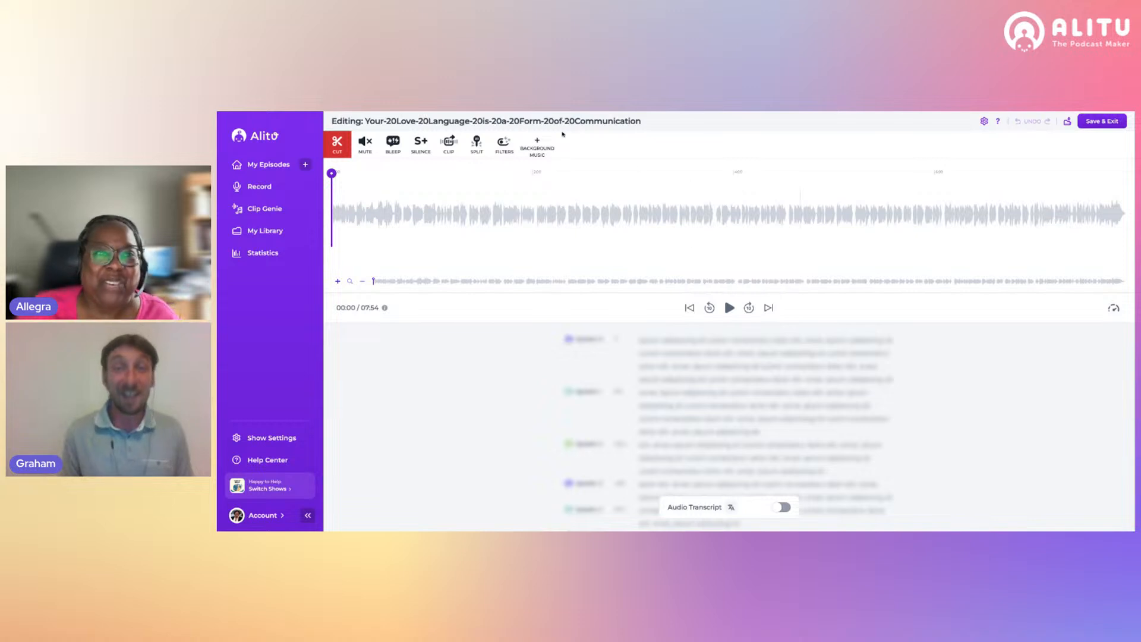
left_click(504, 144)
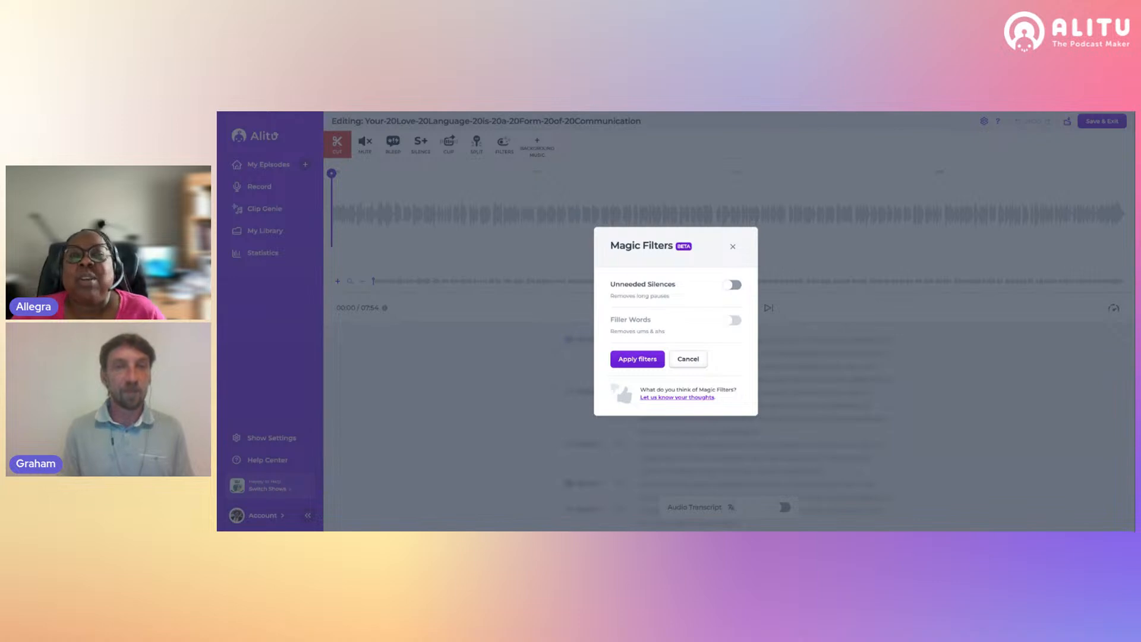
left_click(736, 287)
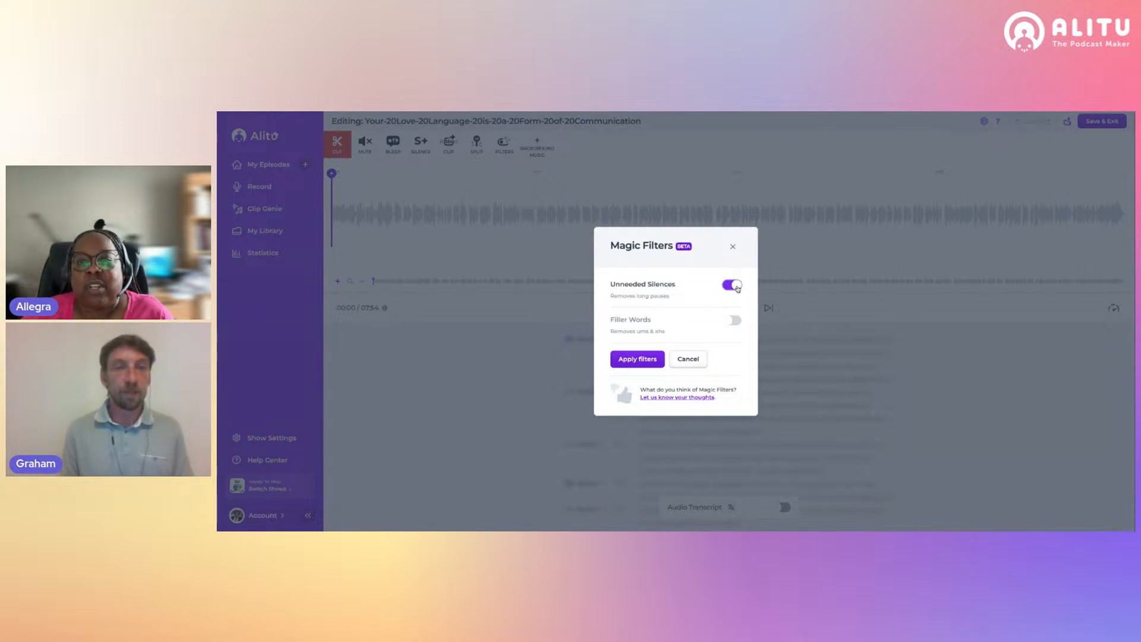
left_click(642, 360)
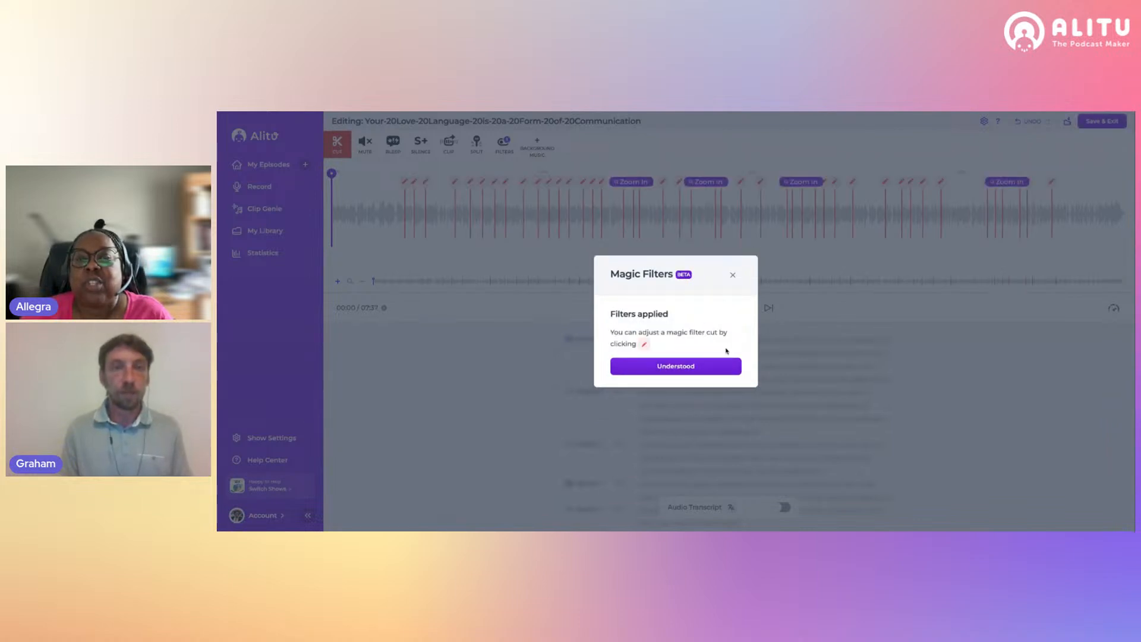
left_click(687, 367)
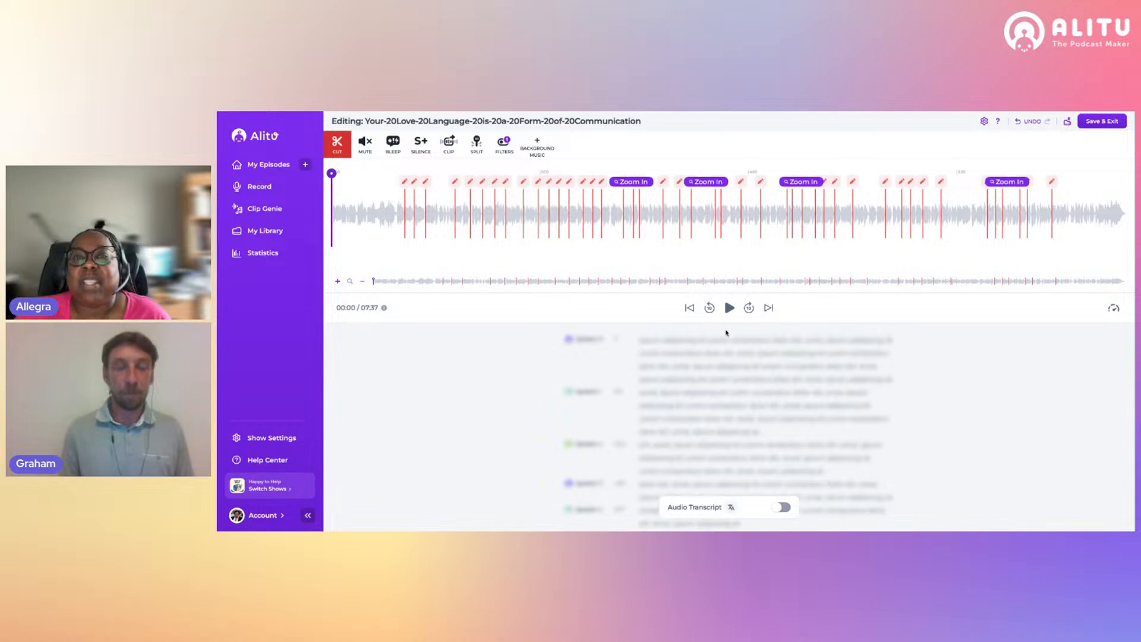
Widen the filter's silence cut near 03:54 on both sides to about 1 s and save the cut.
left_click(742, 183)
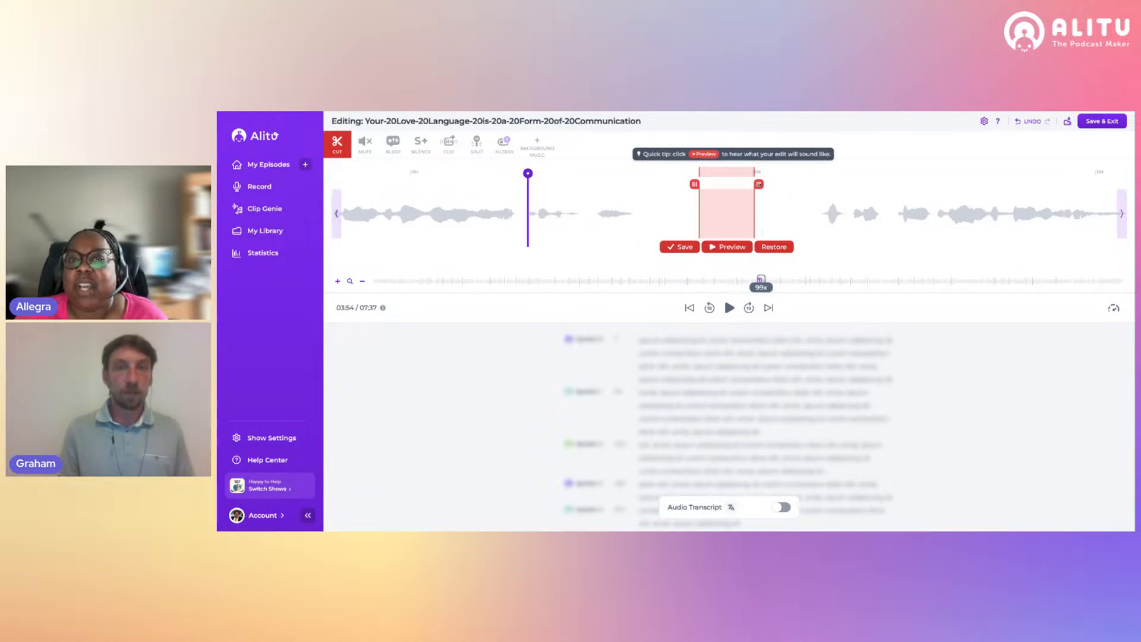
left_click_drag(759, 184, 821, 184)
left_click_drag(696, 185, 633, 185)
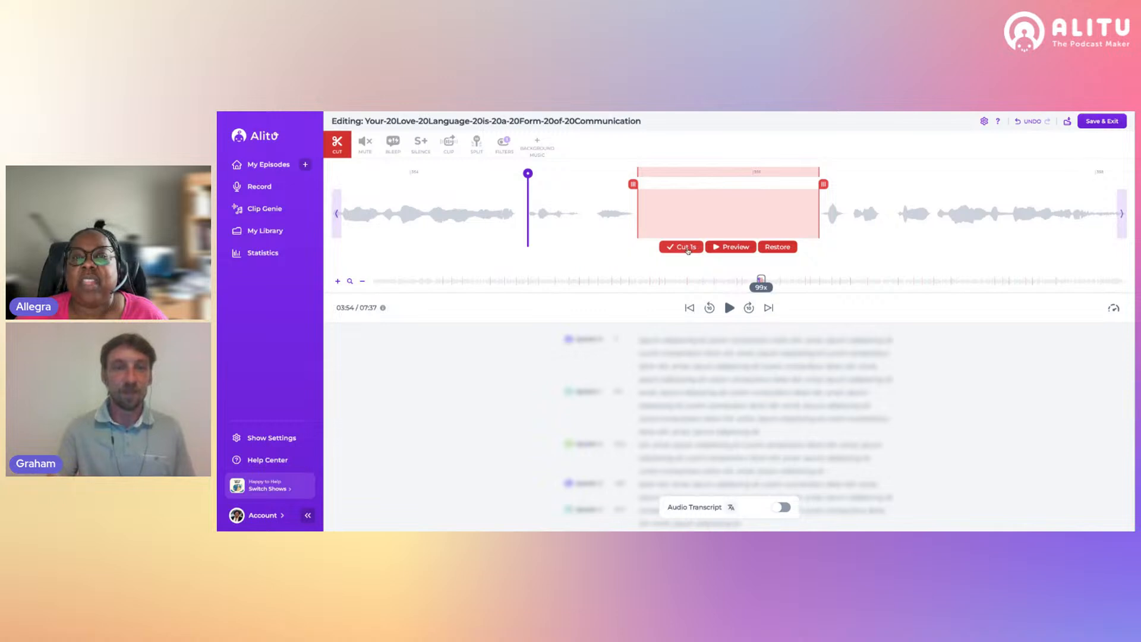
left_click(687, 247)
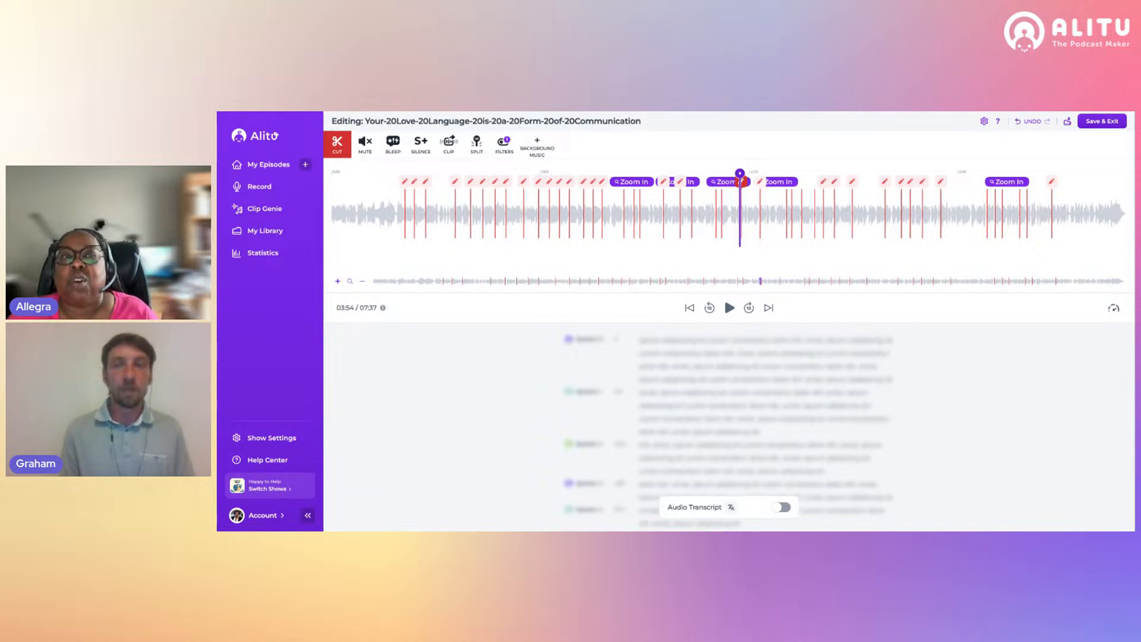
Switch off the Unneeded Silences magic filter and apply the change to the recording.
left_click(504, 145)
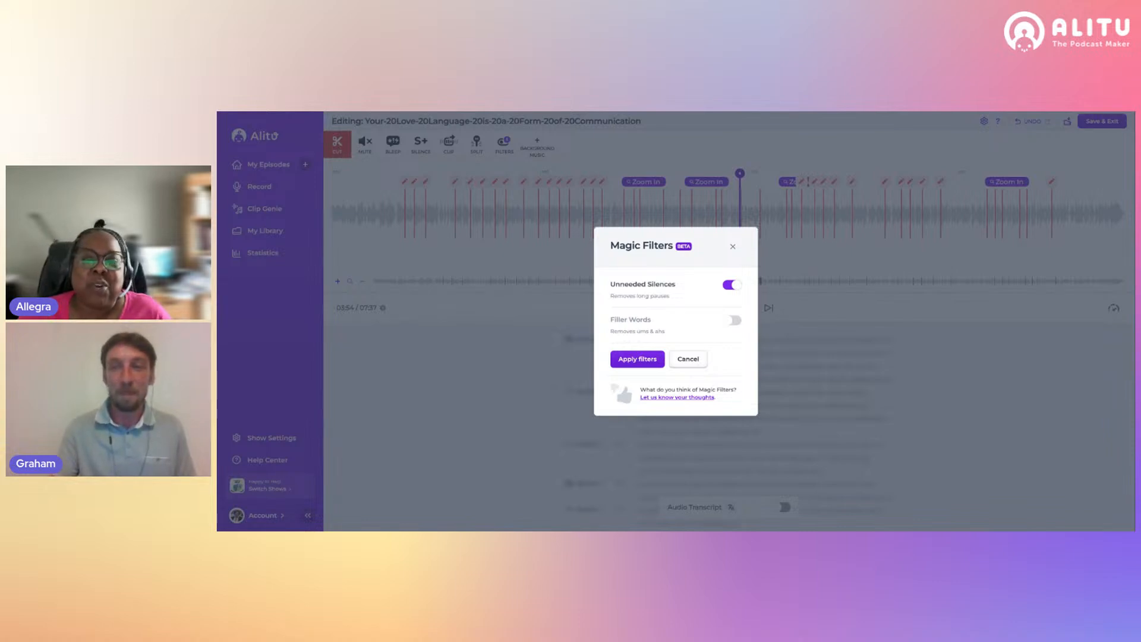
left_click(694, 367)
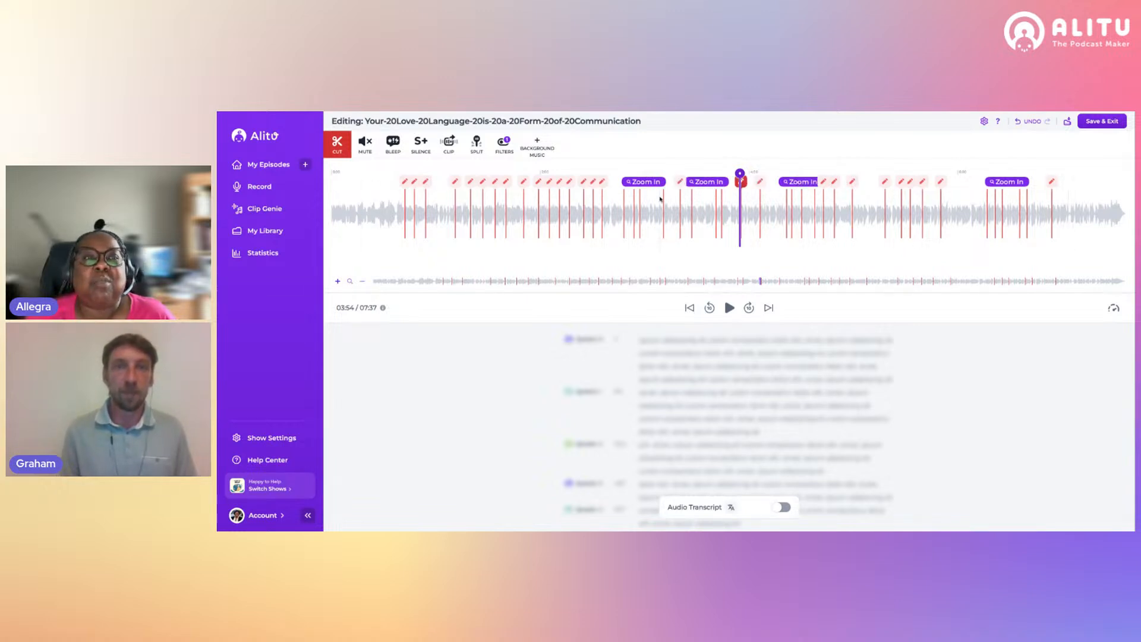
left_click(502, 156)
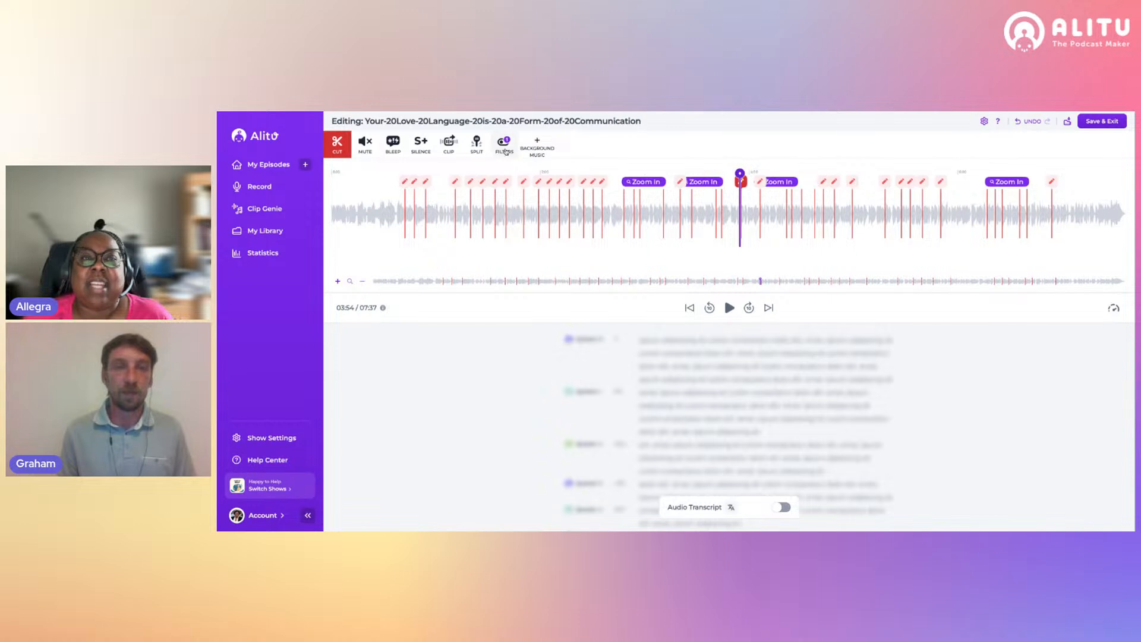
left_click(736, 284)
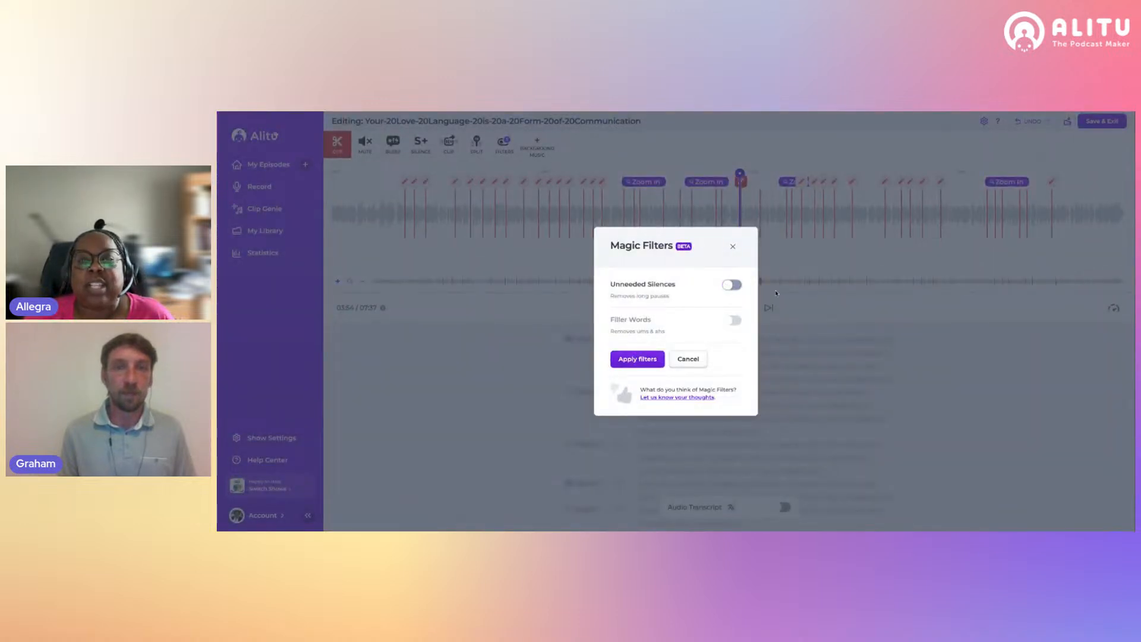
left_click(637, 359)
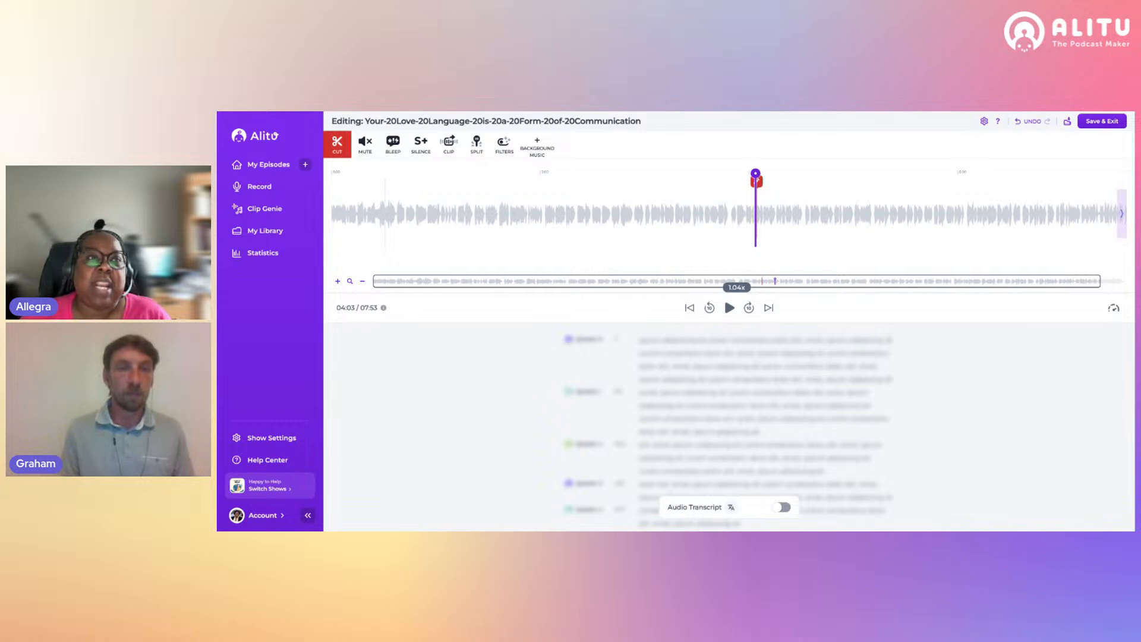
Add the Brand New Intro track from the library as background music at about 00:42.
left_click(406, 224)
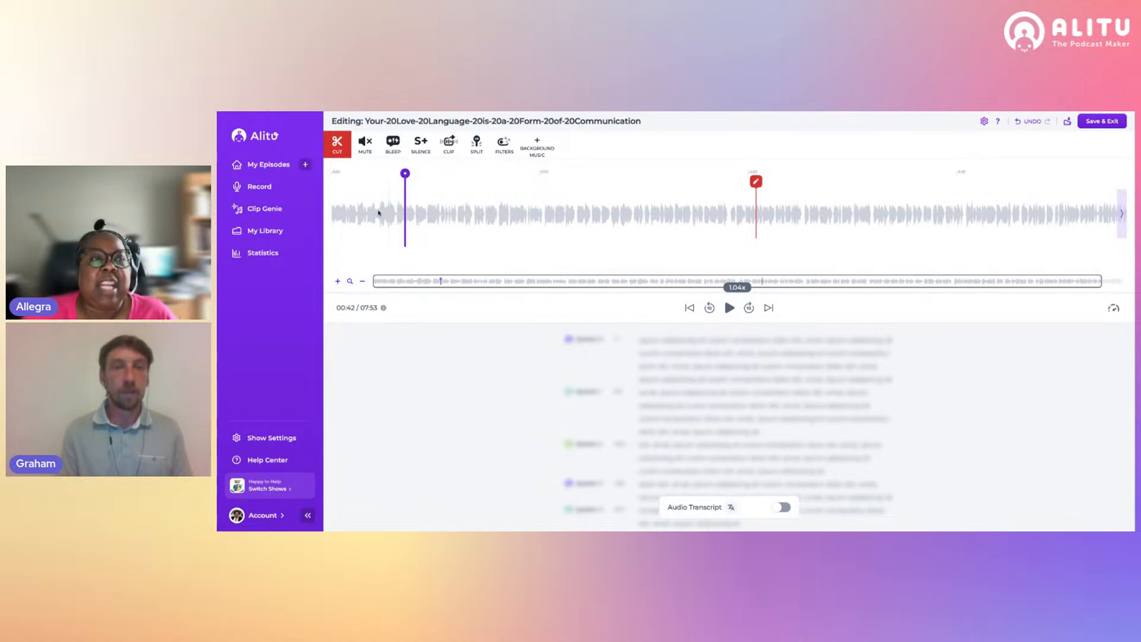
left_click(337, 282)
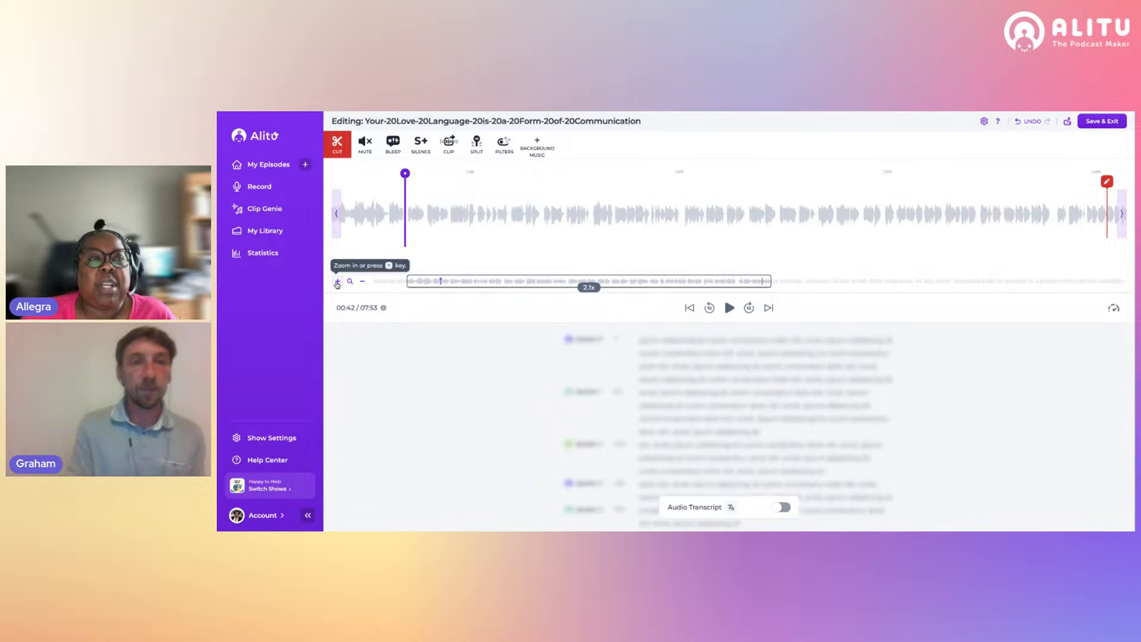
left_click(337, 281)
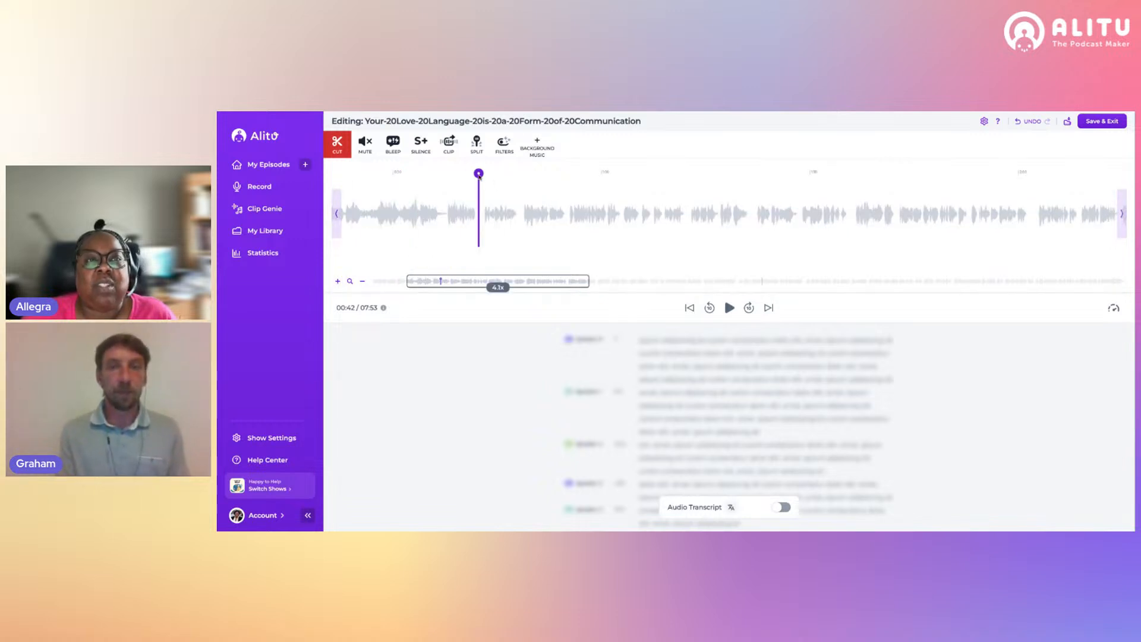
left_click_drag(478, 175, 477, 176)
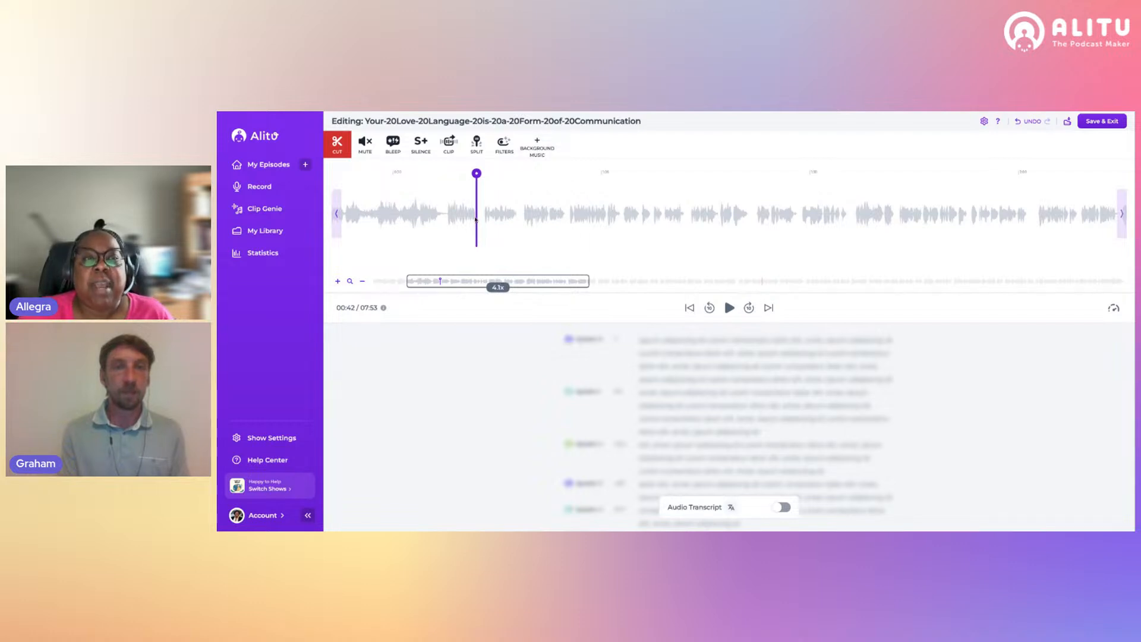
left_click(539, 147)
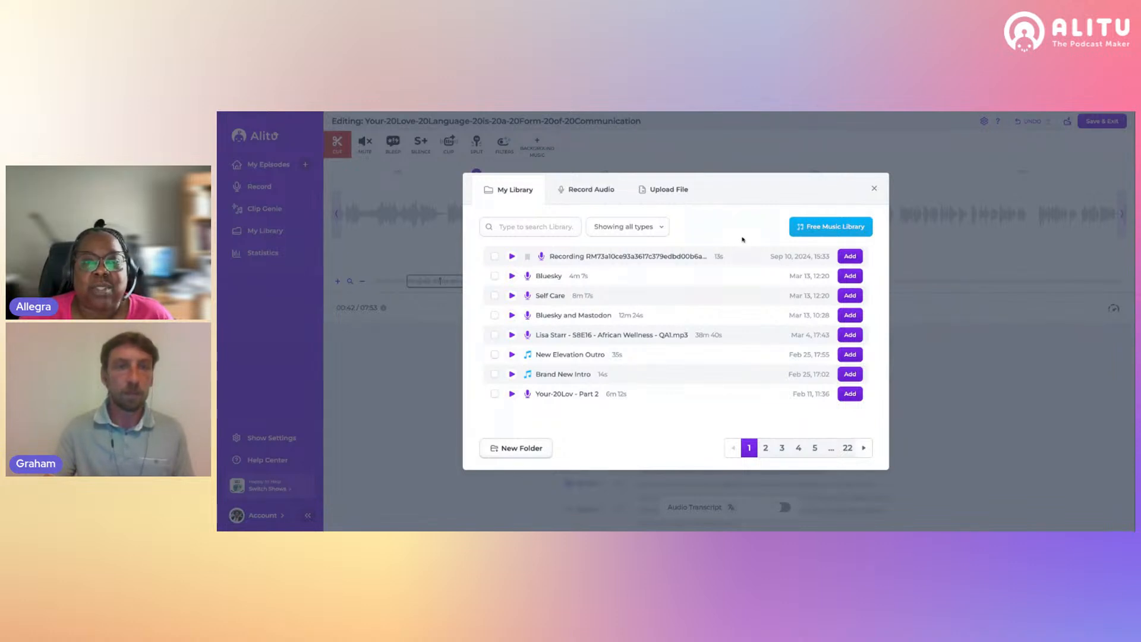
left_click(850, 374)
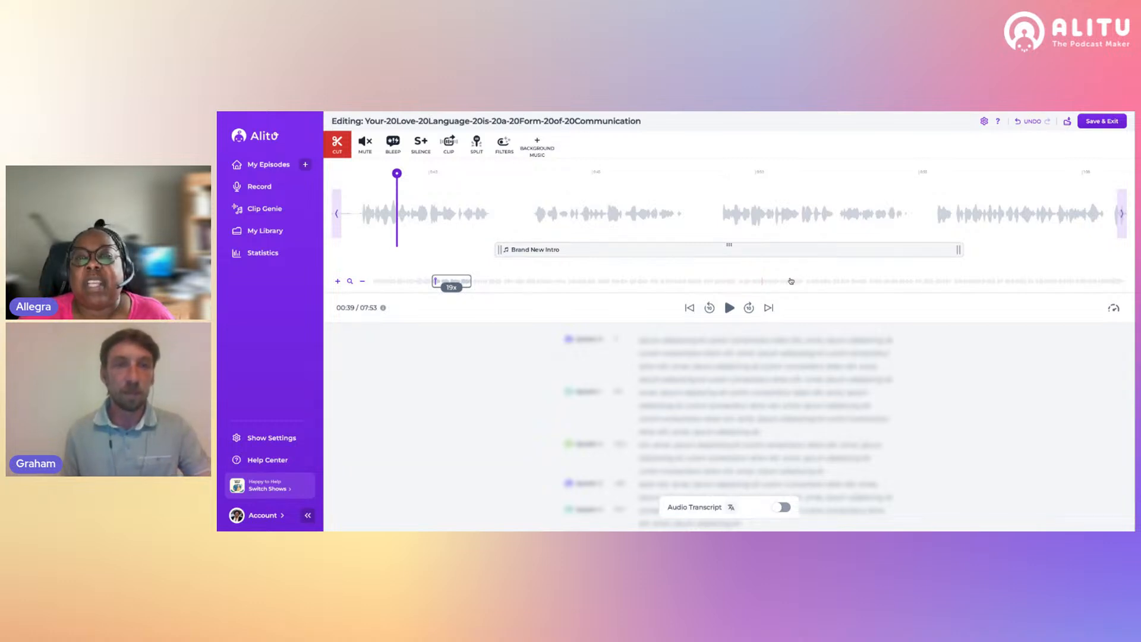
Shorten the Brand New Intro music to about 3 s and place it beneath the phrase starting near 00:39.
mouse_move(601, 242)
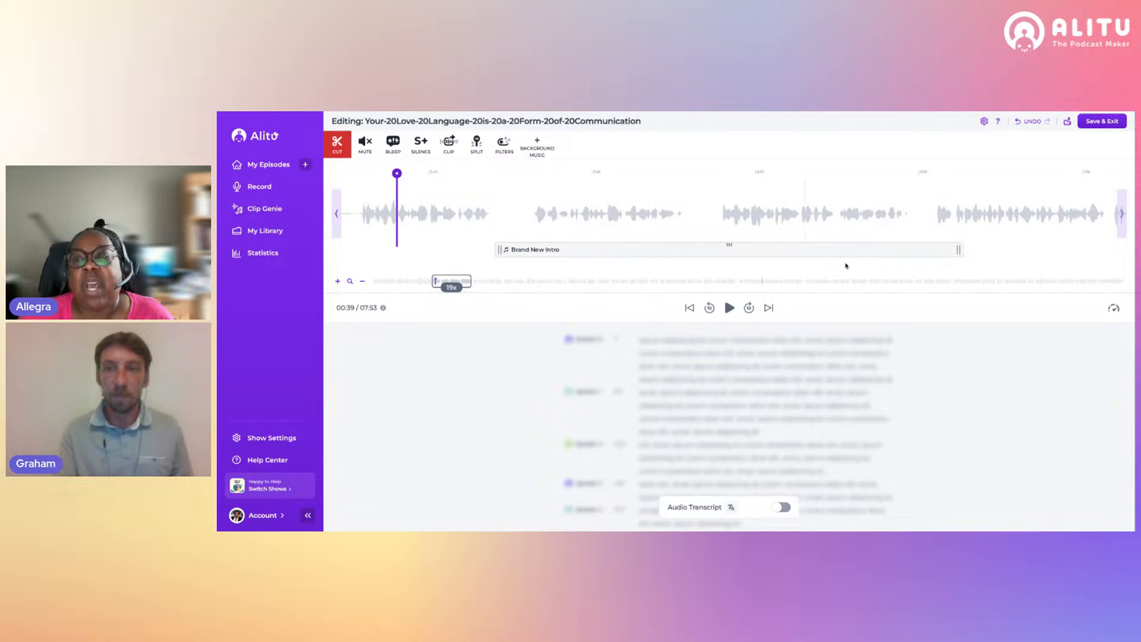
mouse_move(942, 246)
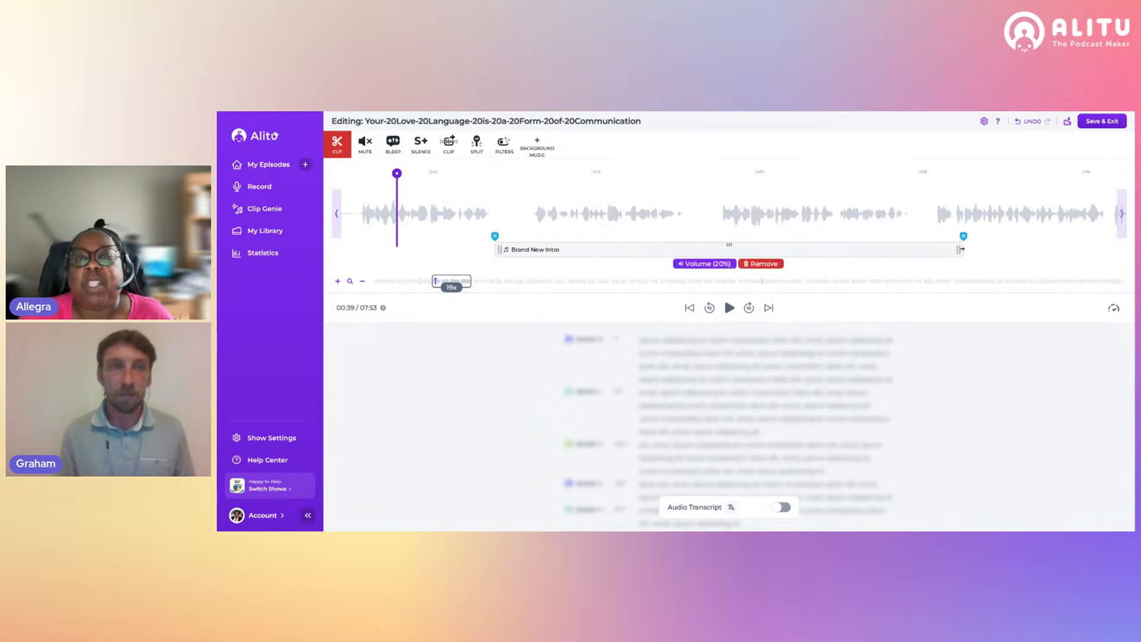
left_click_drag(959, 250, 489, 252)
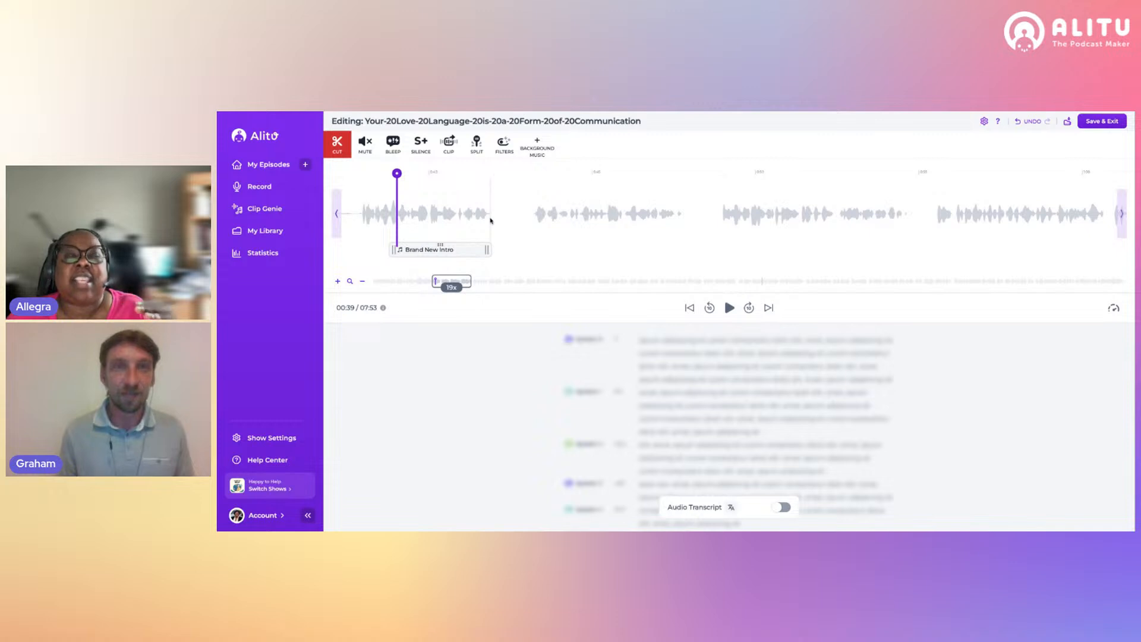
Set the Brand New Intro music's volume to 31%, and place the playhead at 00:47 in the pause between phrases.
left_click(483, 250)
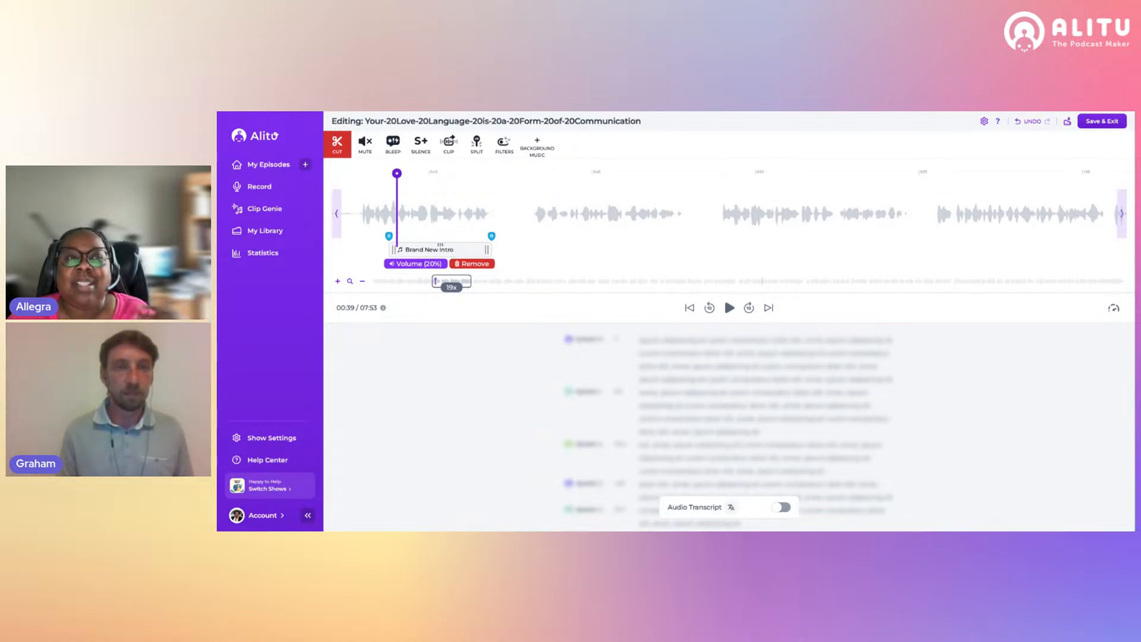
left_click(410, 263)
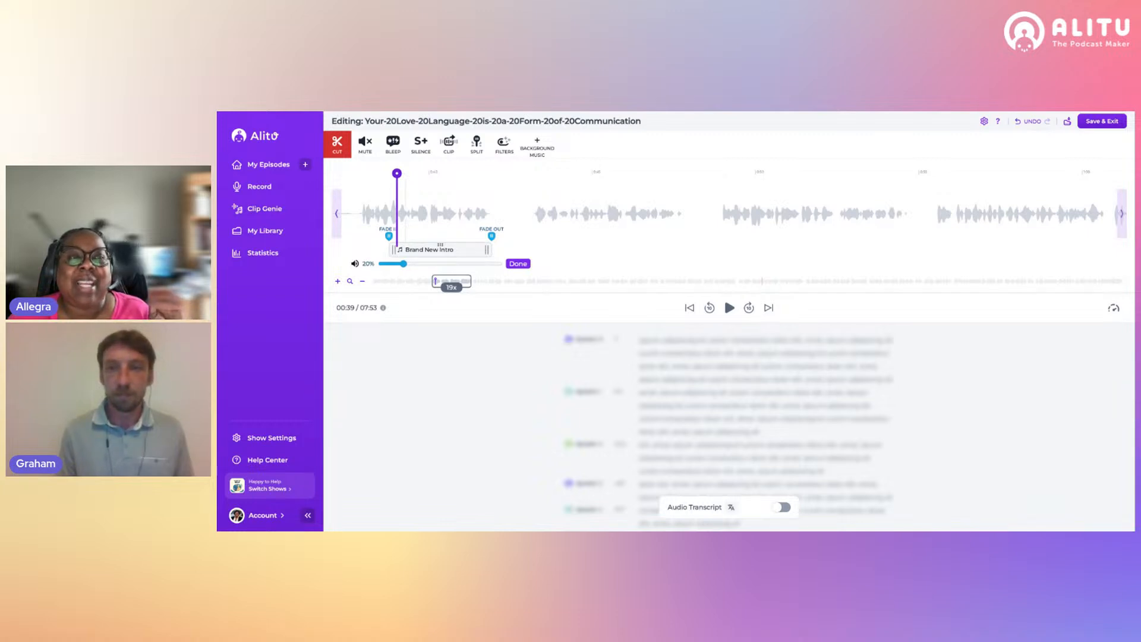
left_click_drag(404, 264, 416, 268)
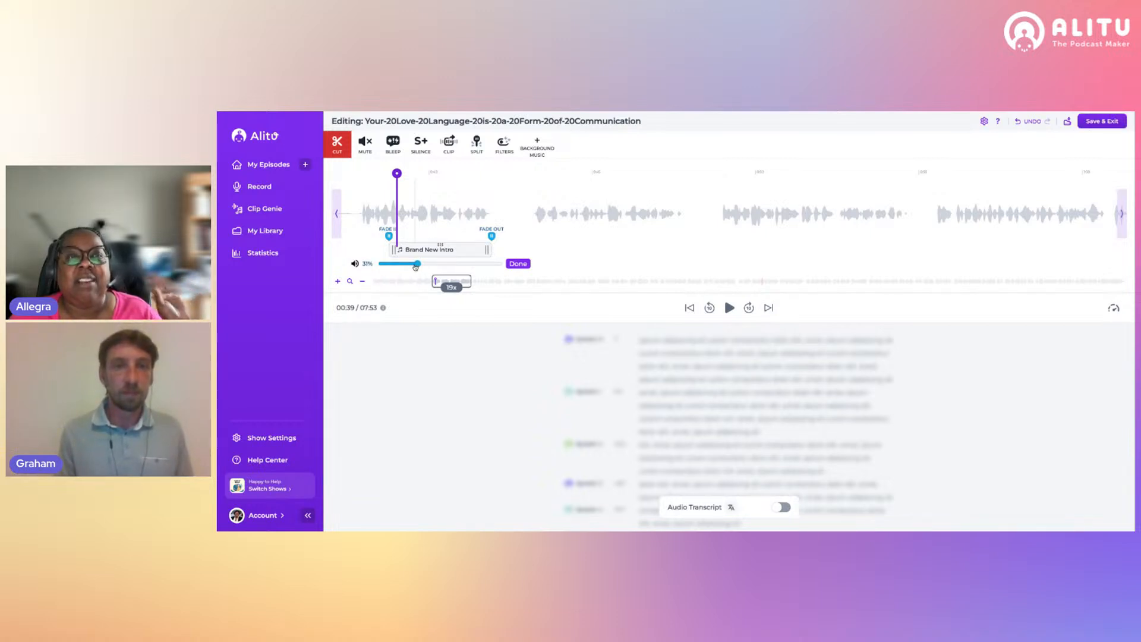
left_click(519, 265)
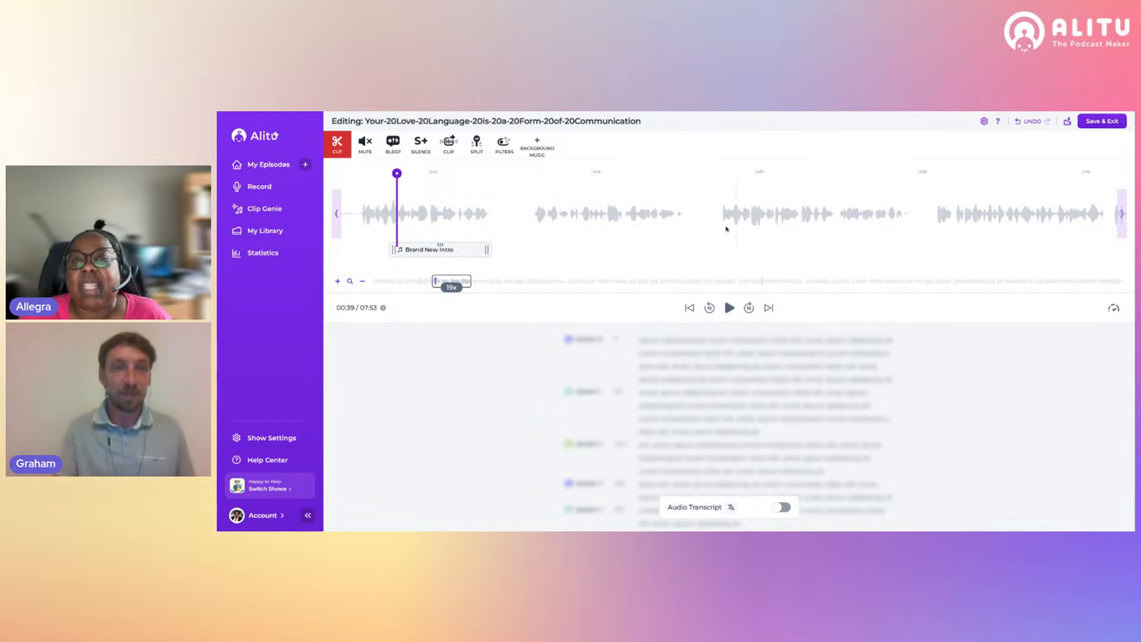
left_click(683, 223)
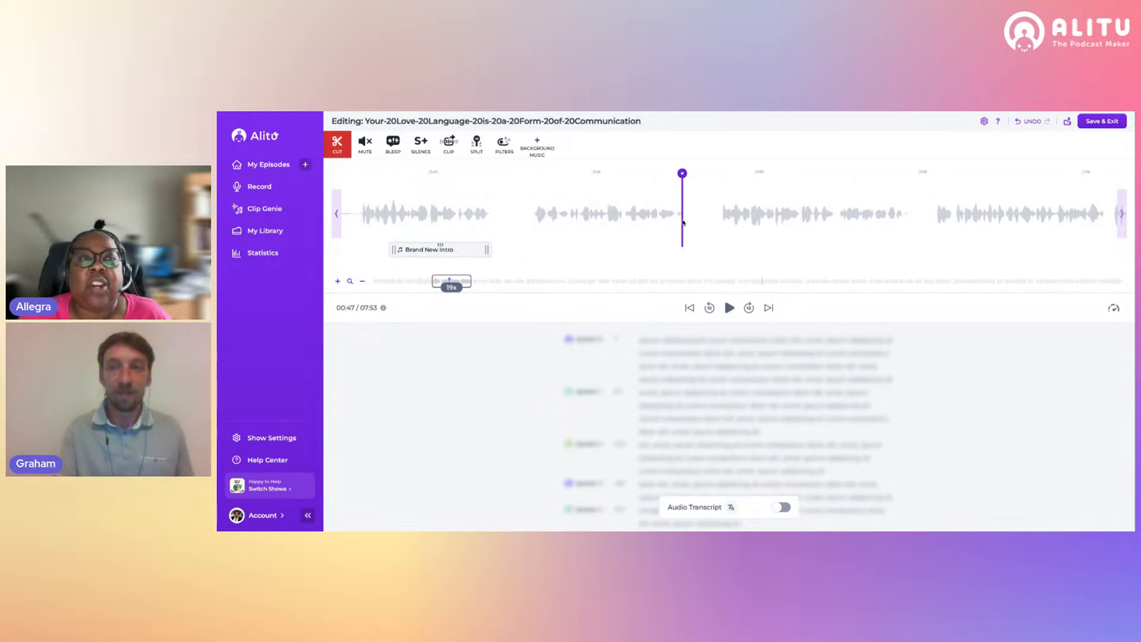
Add Brand New Intro from the library as a second background music clip, shortened to about 3 s and ending near 00:47.
left_click(537, 152)
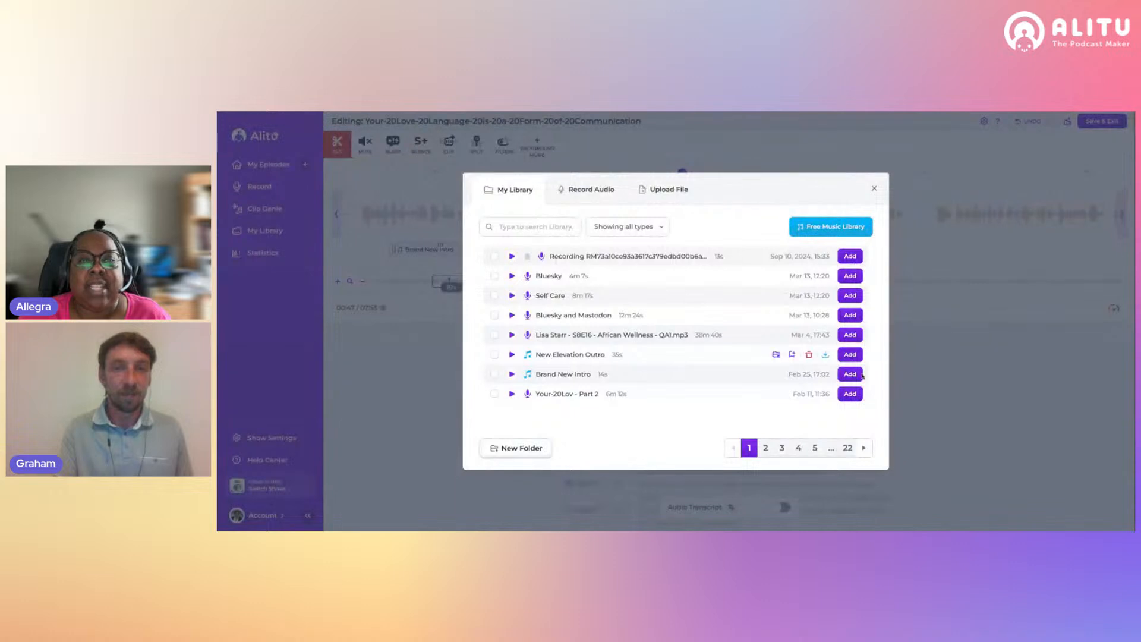
left_click(851, 375)
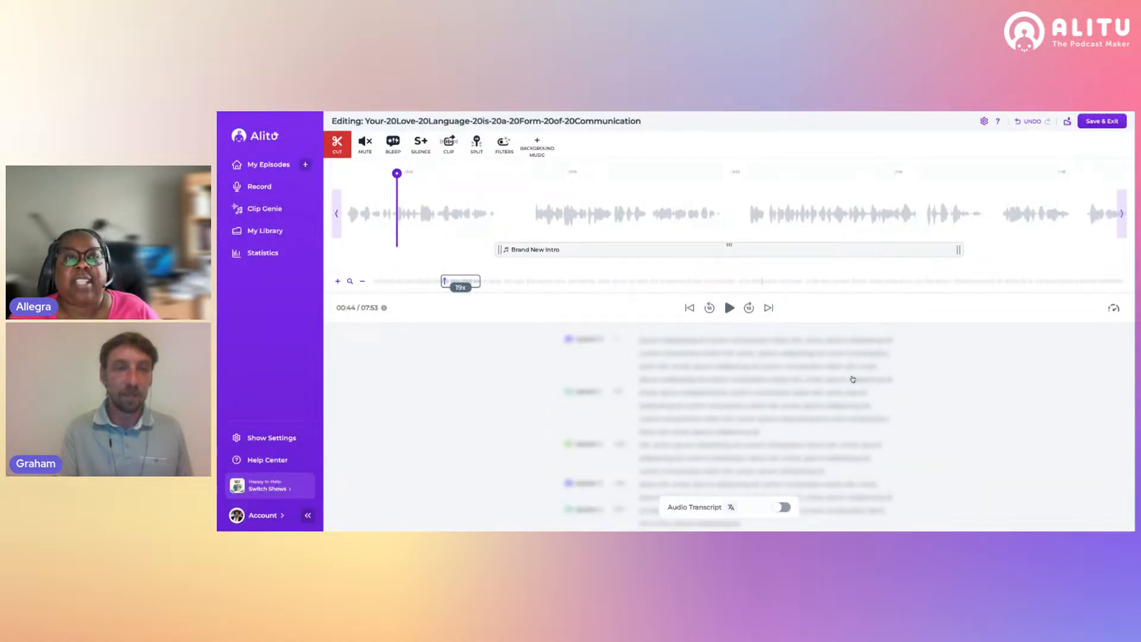
mouse_move(777, 235)
left_click_drag(855, 246, 759, 245)
left_click_drag(868, 246, 496, 233)
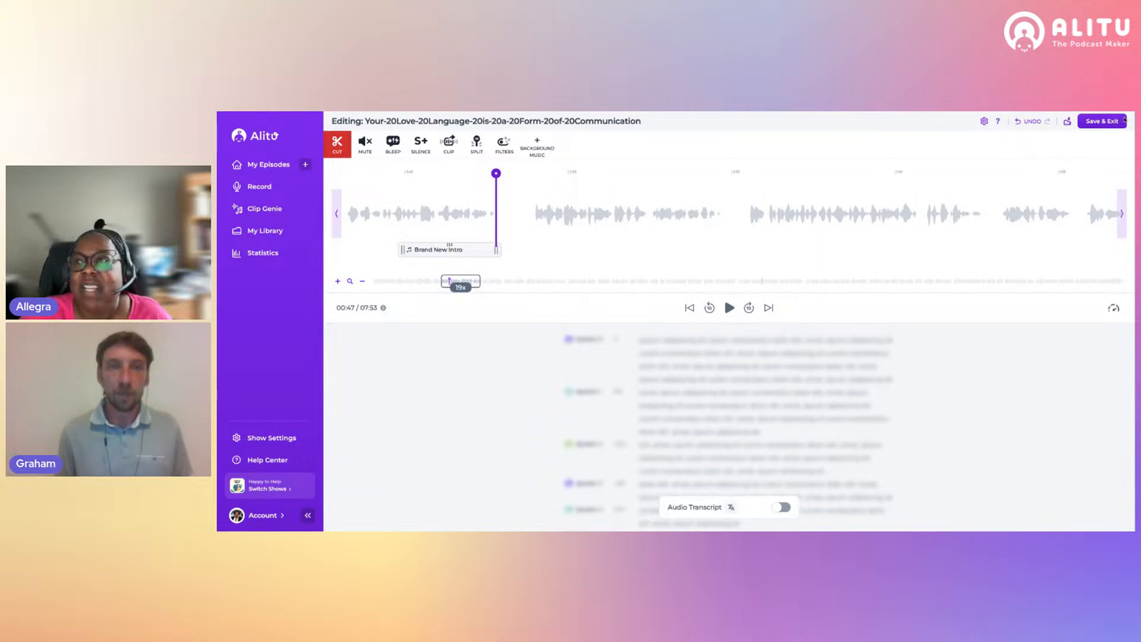
Save the current recording and open the Bluesky segment for editing with its audio transcript expanded.
left_click(1107, 123)
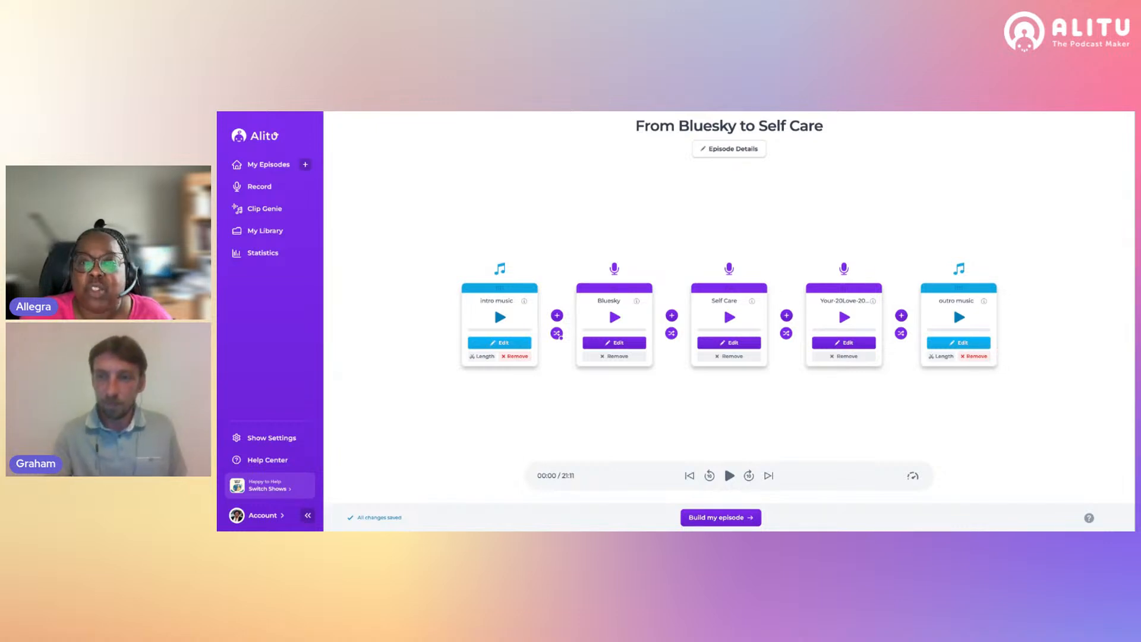
left_click(619, 343)
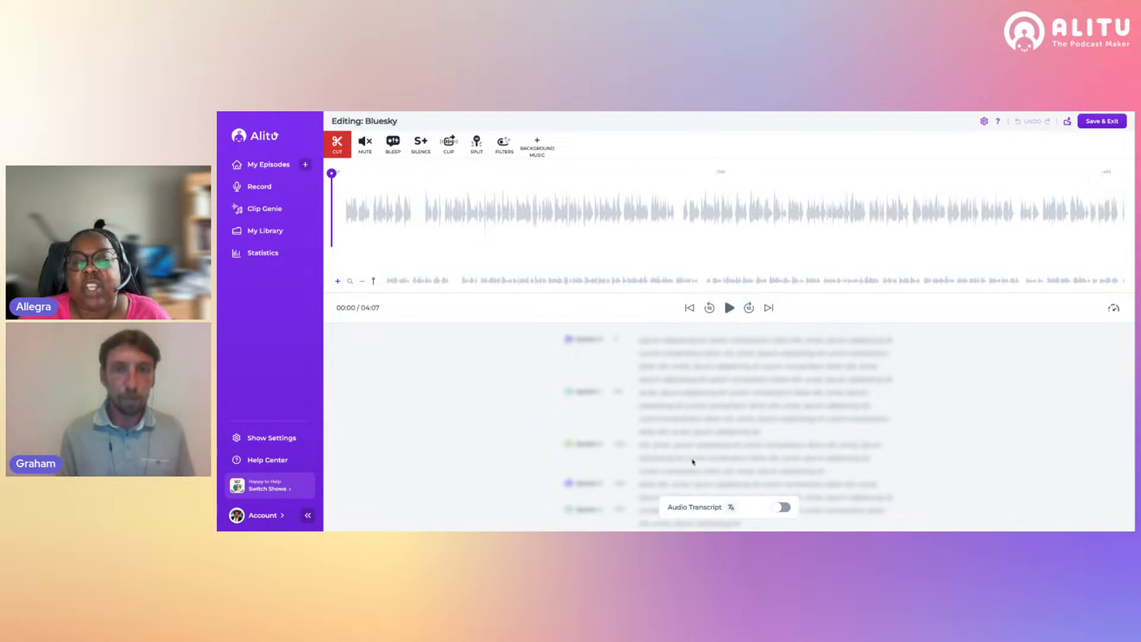
left_click(786, 509)
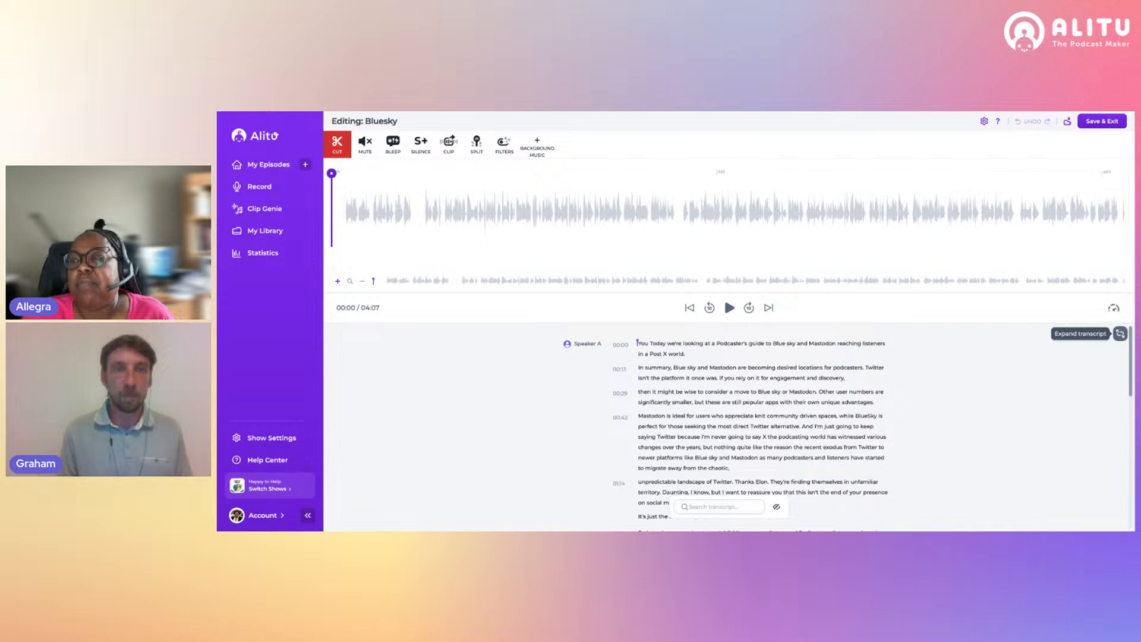
left_click(1121, 334)
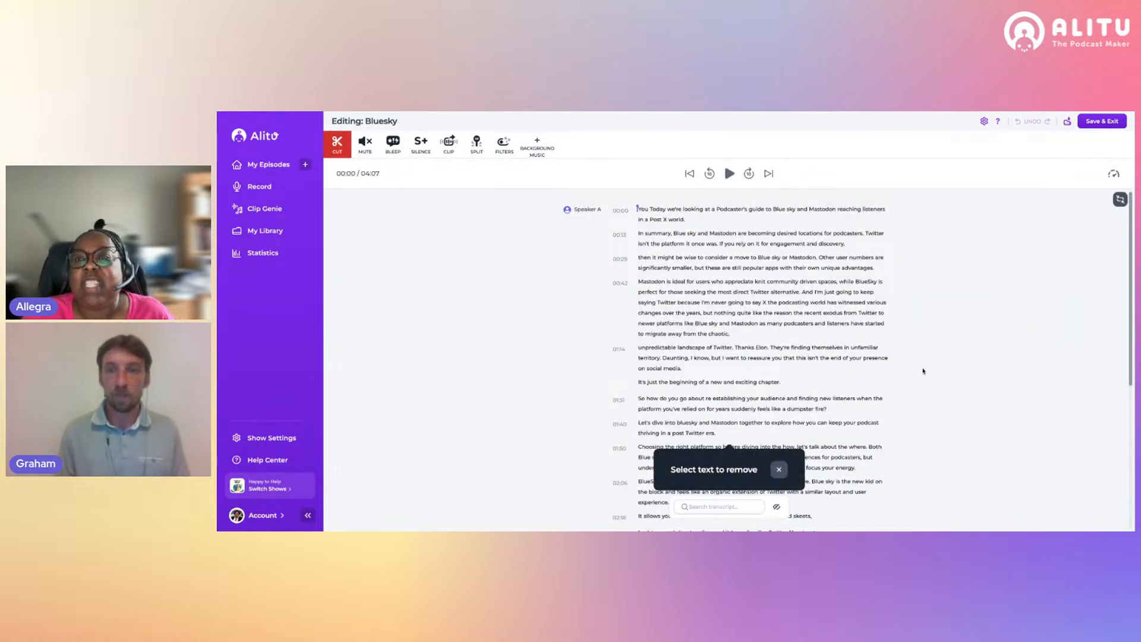
Cut the opening word "You" from the start of the Bluesky transcript.
scroll(932, 372, "down", 1)
scroll(932, 372, "down", 3)
scroll(637, 207, "up", 4)
scroll(762, 360, "down", 1)
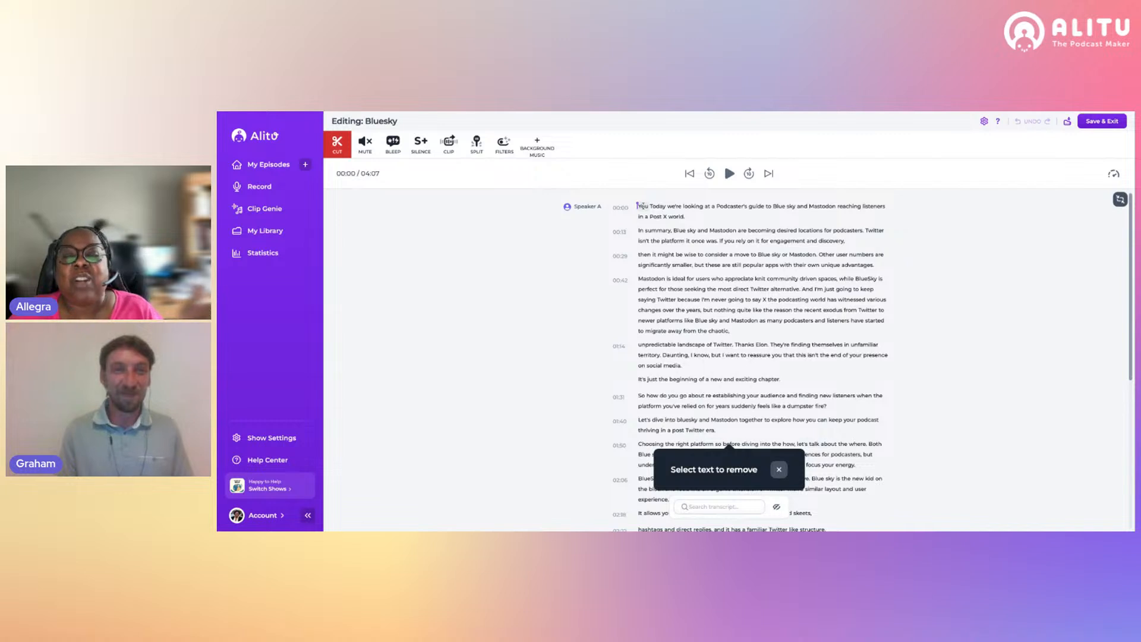
left_click(637, 206)
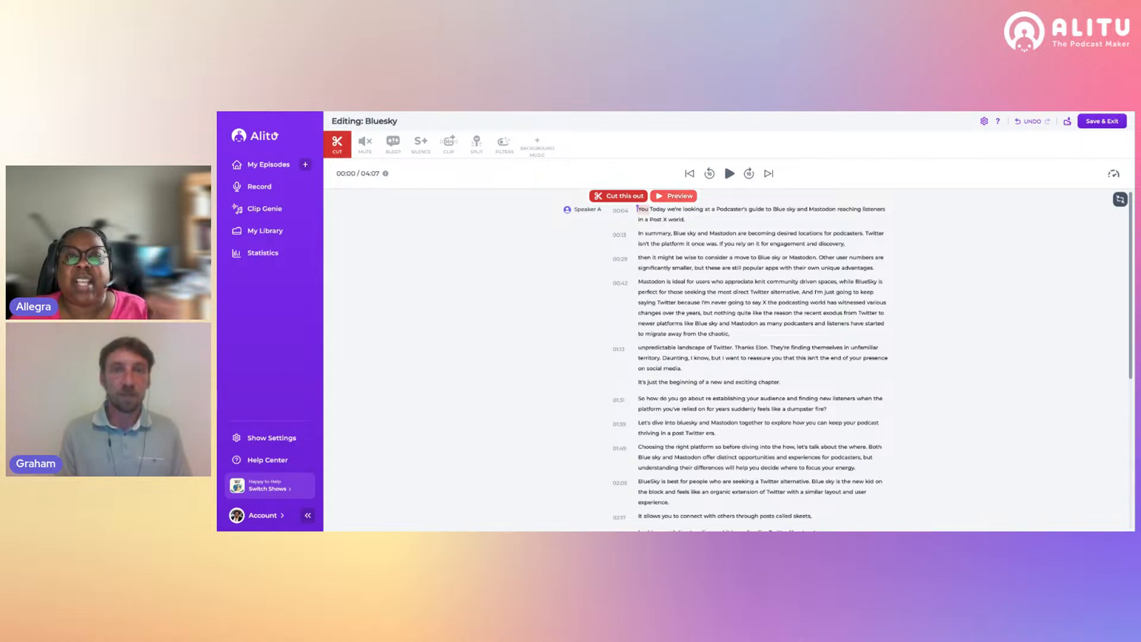
left_click(621, 196)
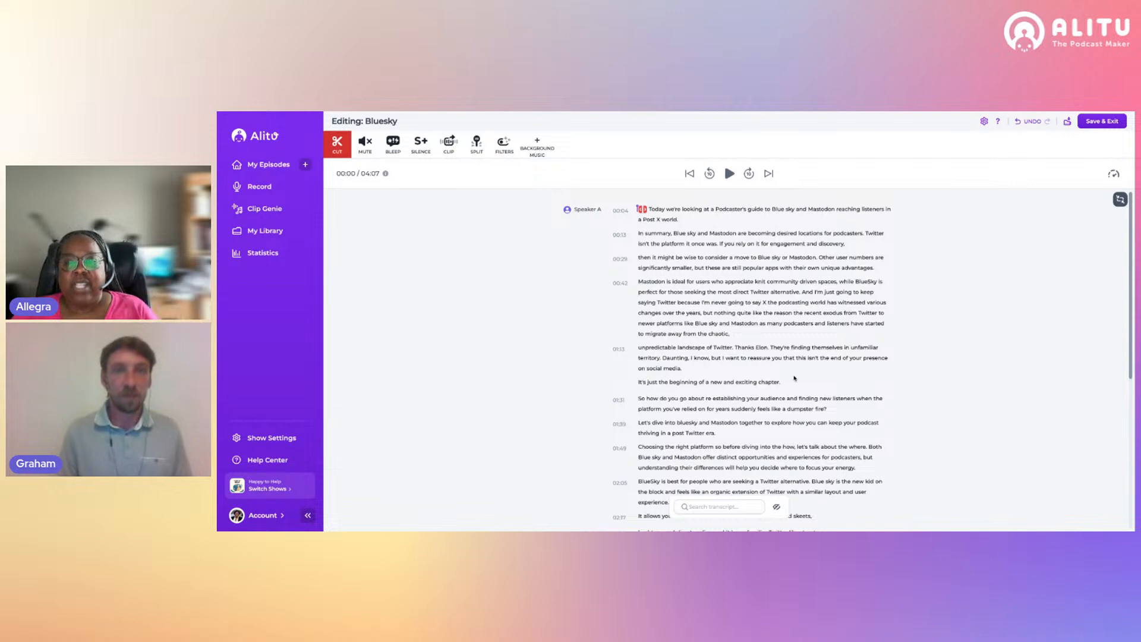
Search the Bluesky transcript for "twitter", look through the matches and clear the search.
left_click(734, 508)
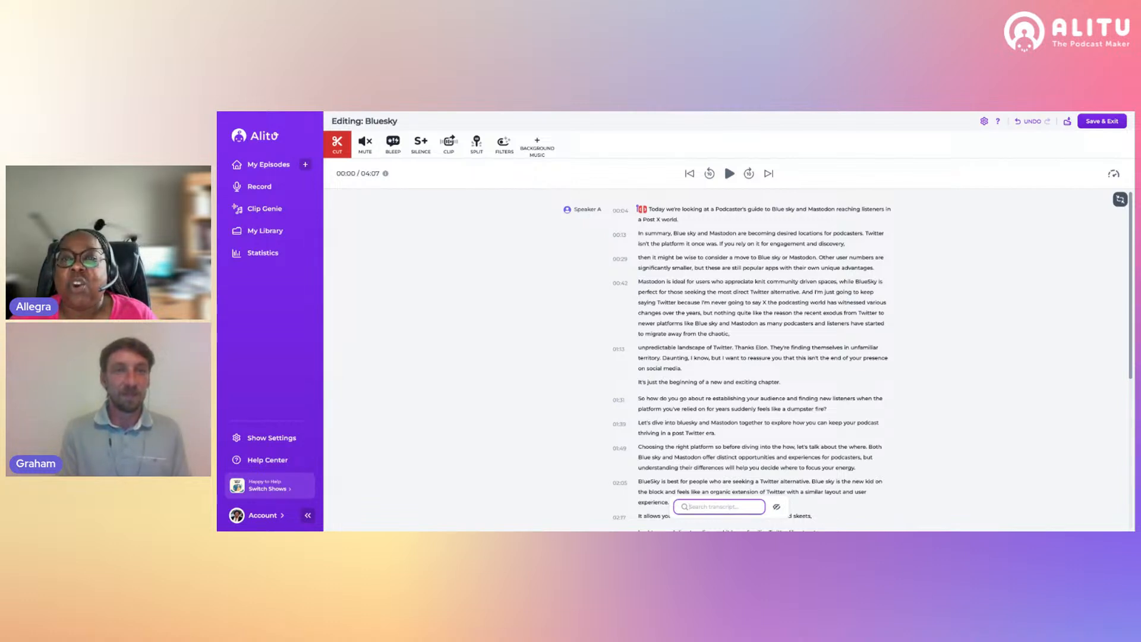
type("twitter")
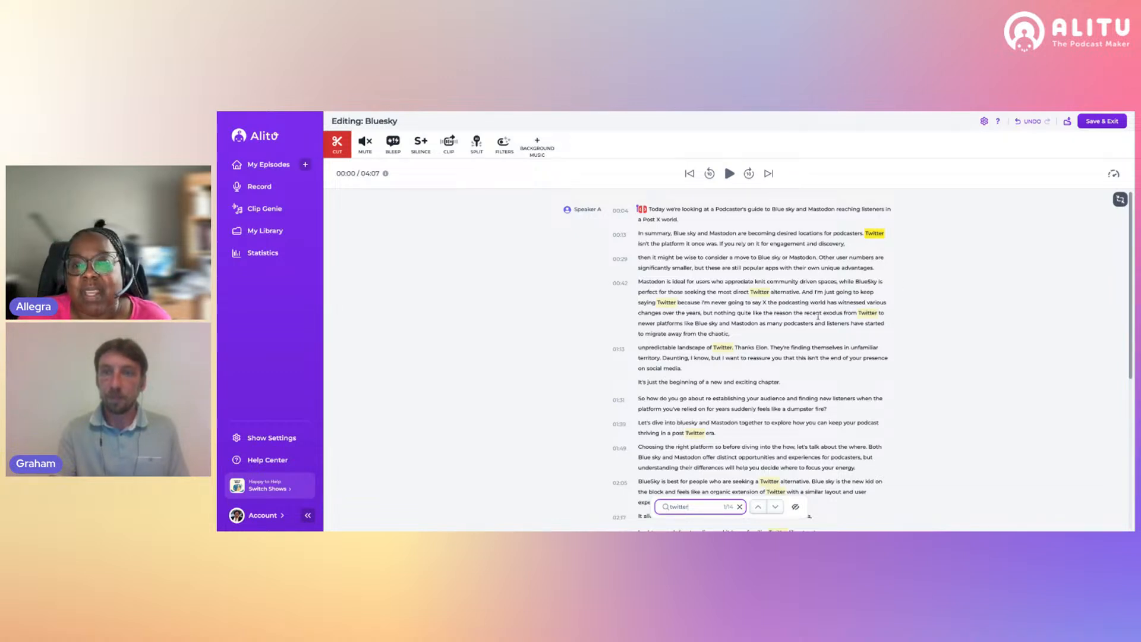
scroll(818, 317, "down", 5)
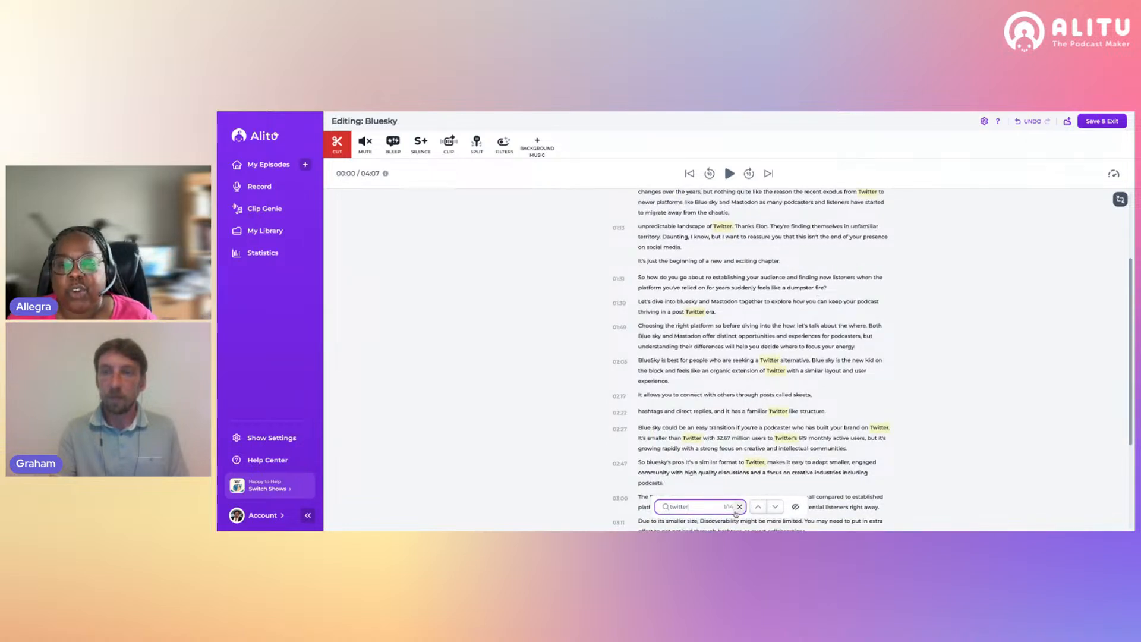
left_click(740, 507)
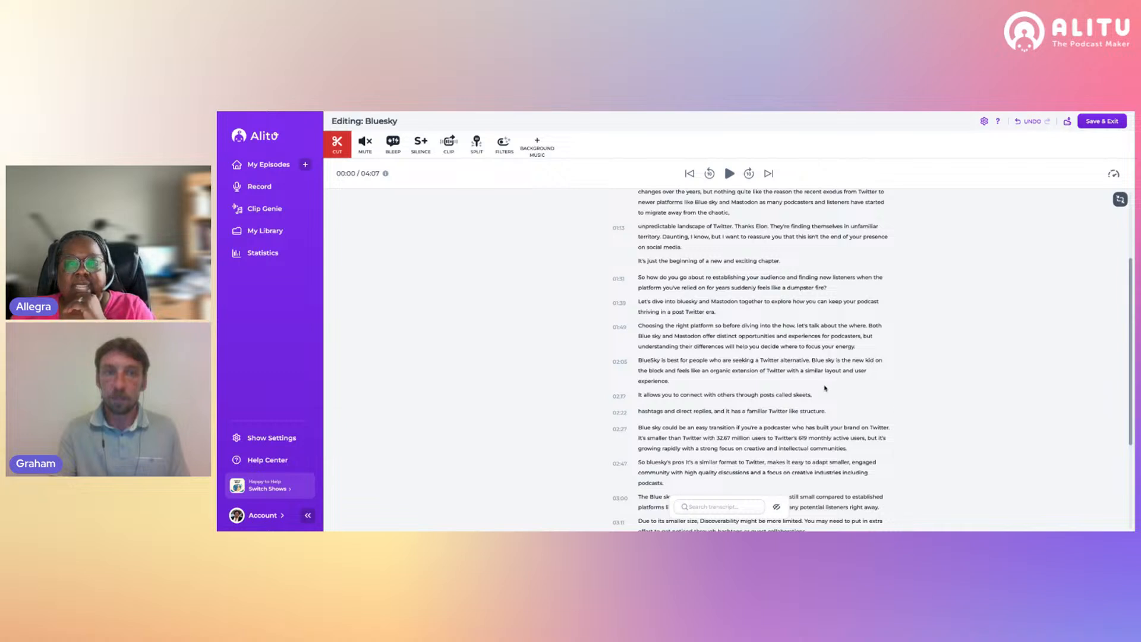
Cut the word "Mastodon" at the start of the 00:42 paragraph in the transcript, and restore it.
scroll(826, 388, "up", 3)
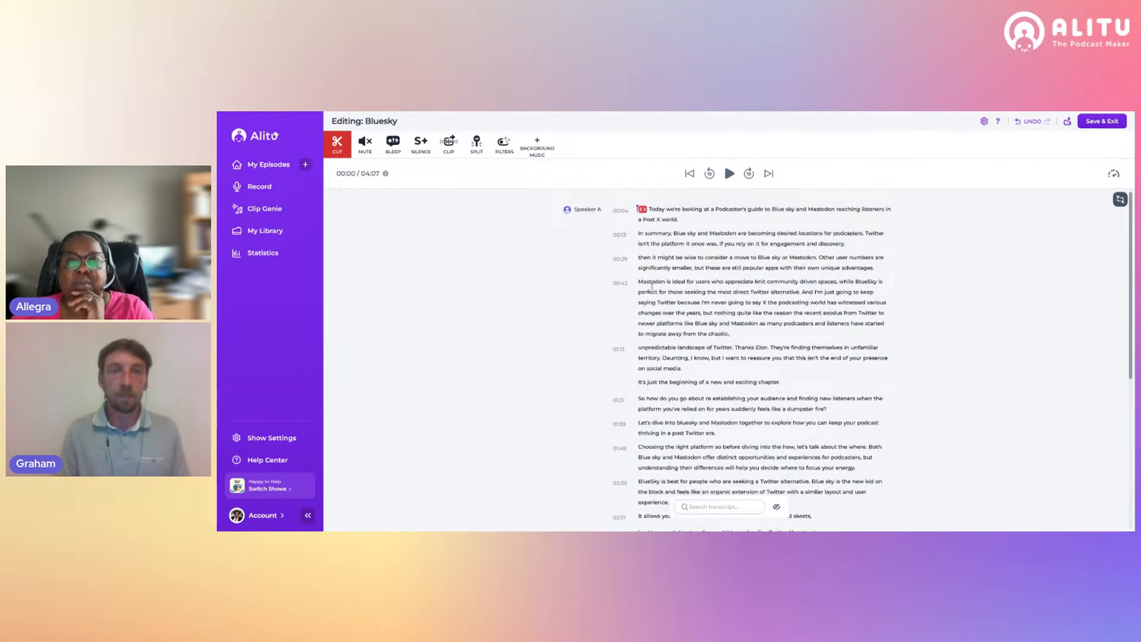
left_click(652, 282)
double_click(653, 282)
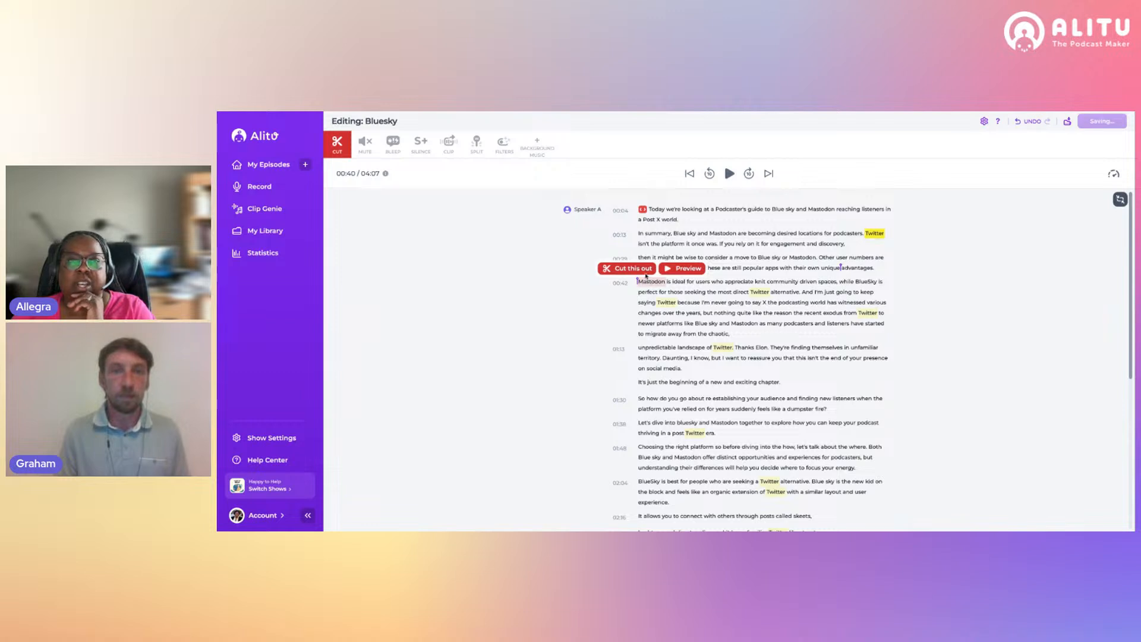
left_click(638, 267)
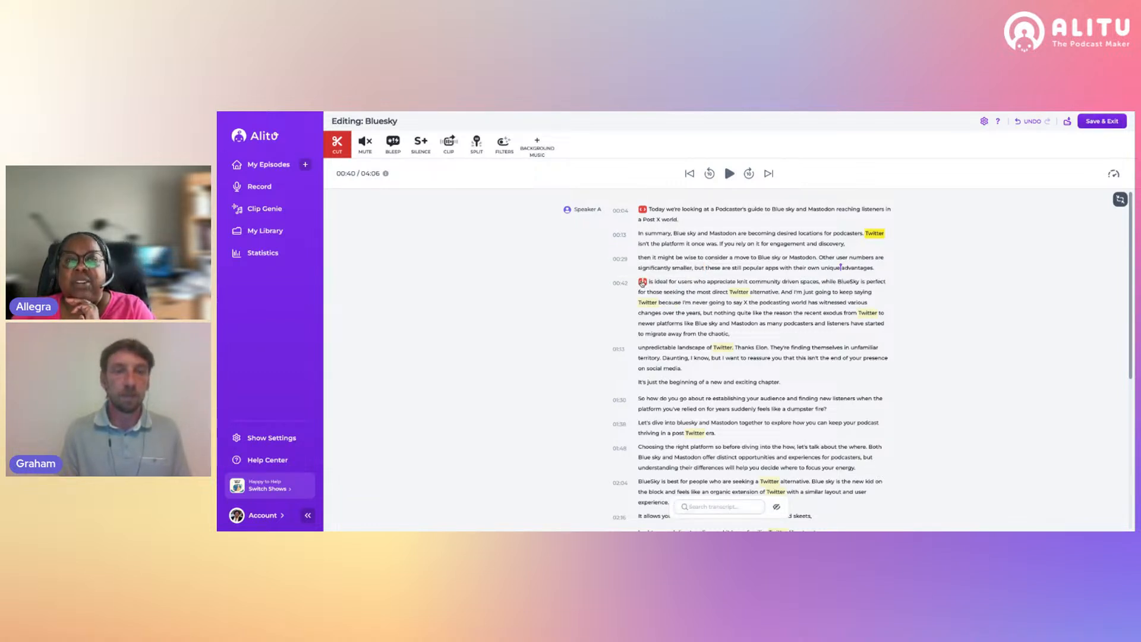
left_click(643, 283)
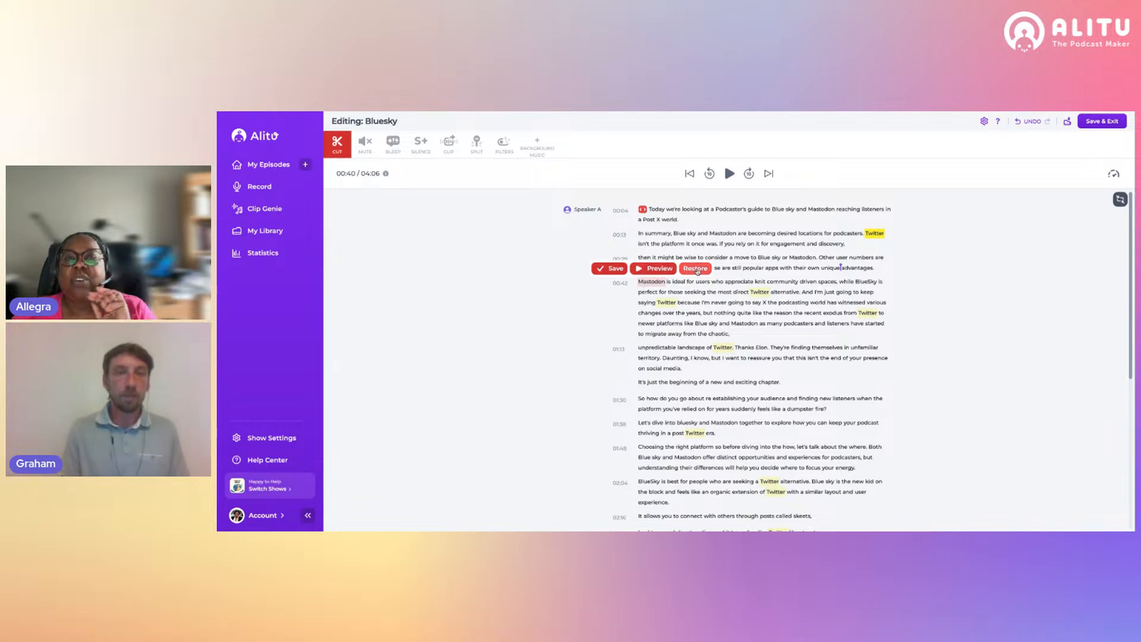
left_click(697, 271)
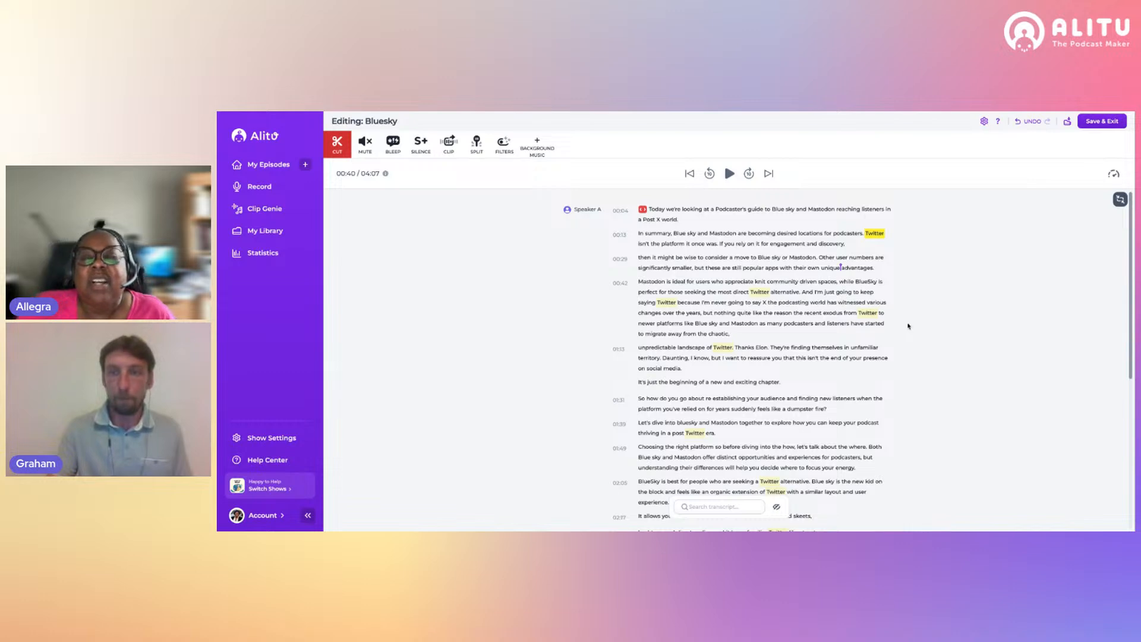
Cut the word "relied" from the 01:31 paragraph with the waveform shown beside the transcript, and expand the transcript again.
scroll(832, 326, "down", 3)
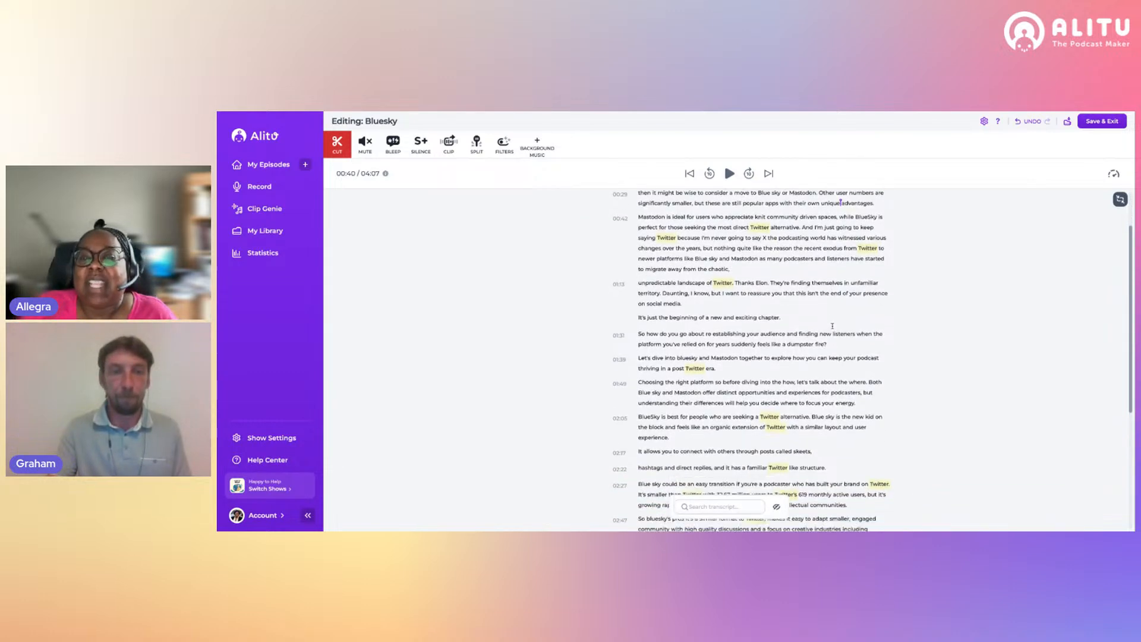
scroll(832, 326, "down", 1)
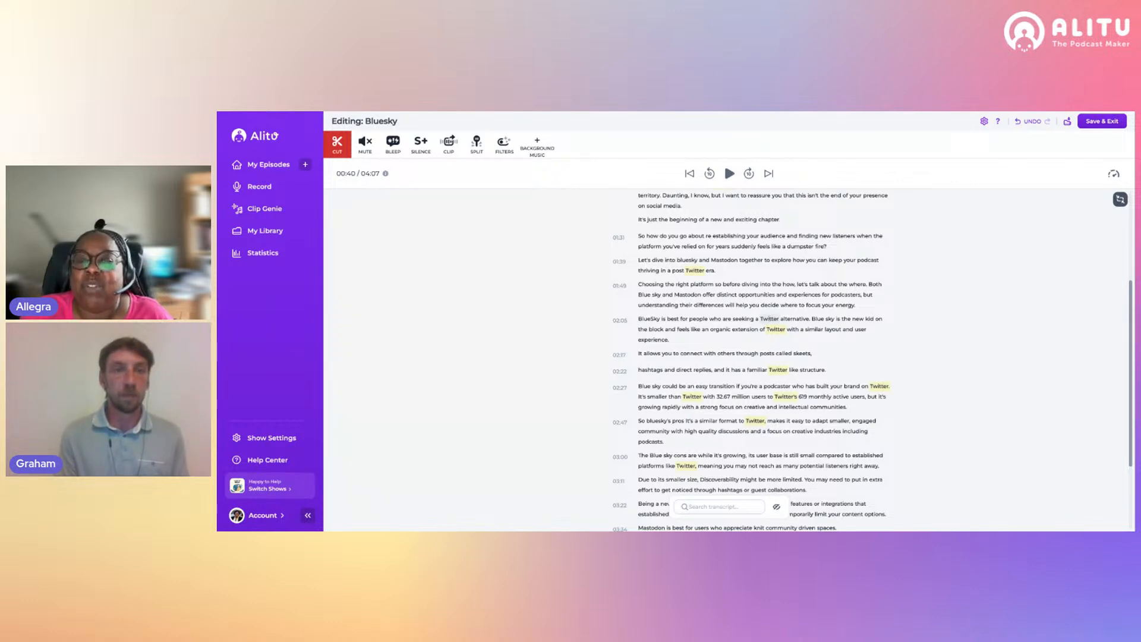
left_click(1121, 201)
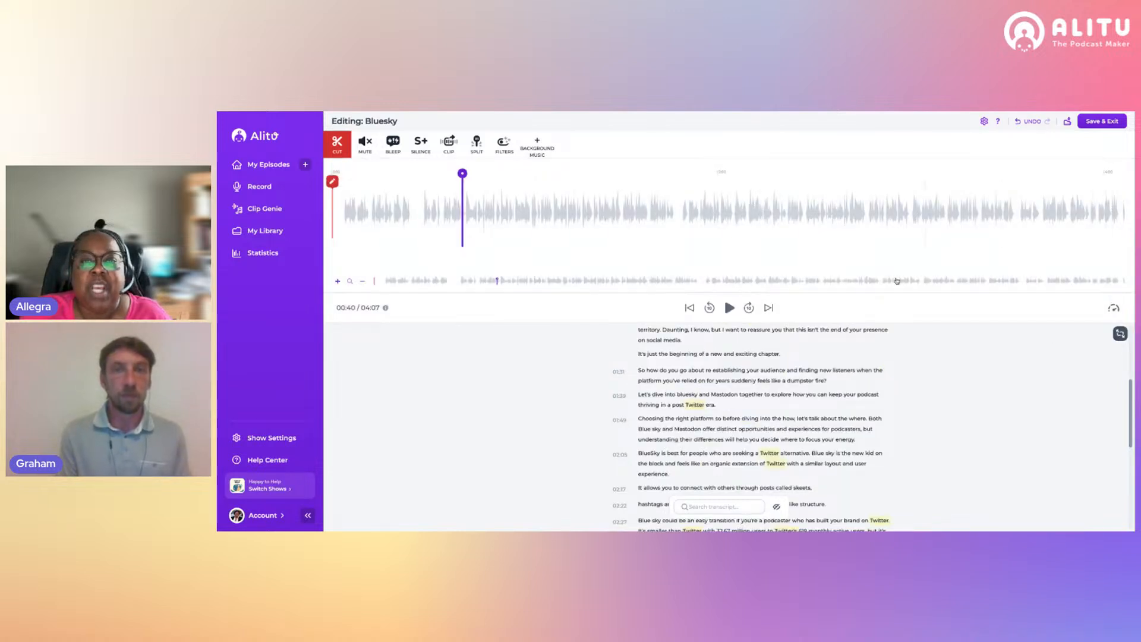
double_click(689, 381)
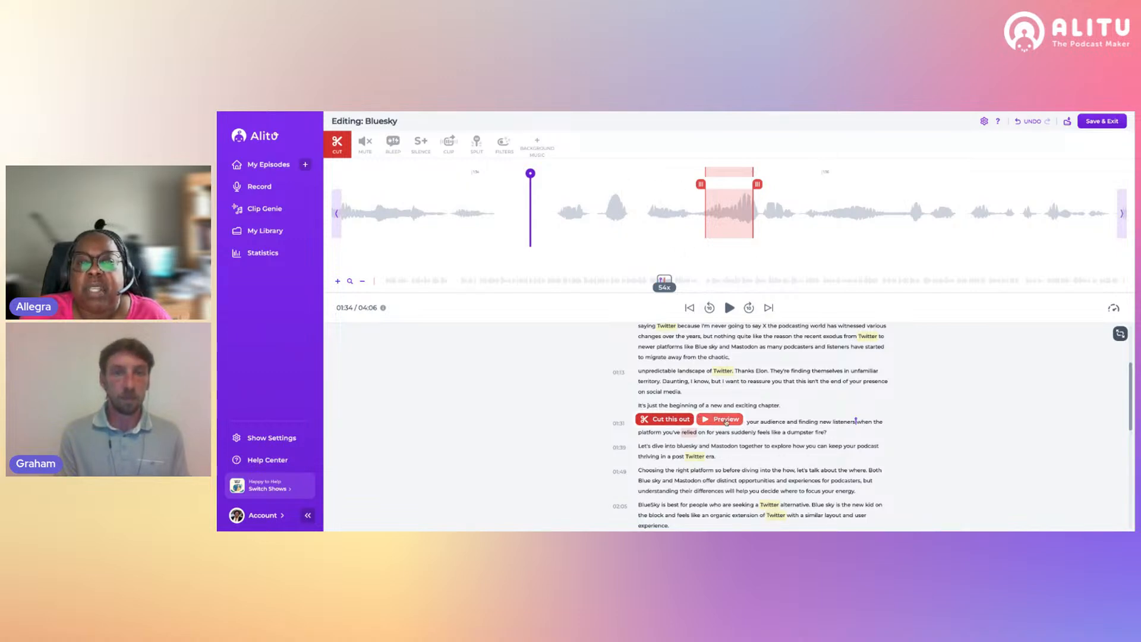
left_click(671, 420)
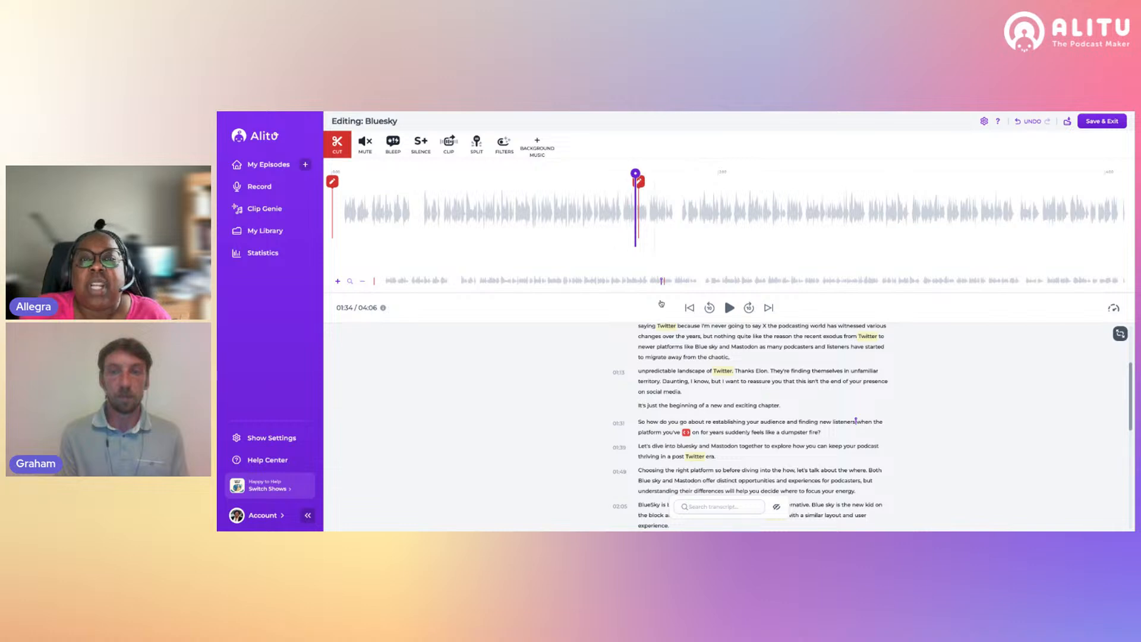
left_click(641, 214)
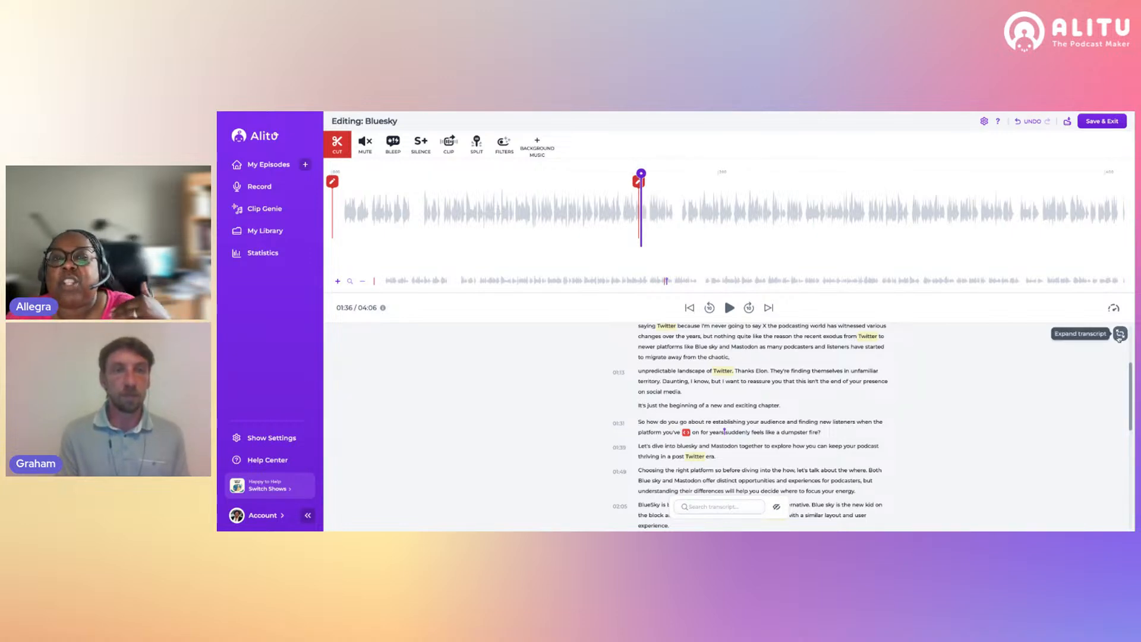
left_click(1121, 334)
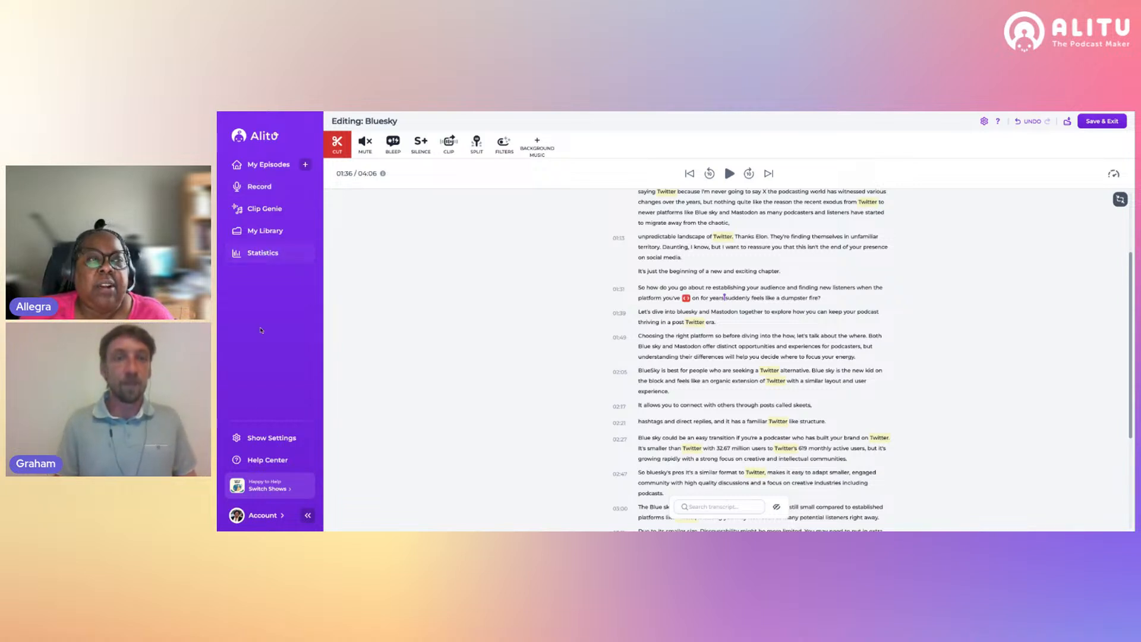
Examine the Transcription section of the show settings, including the transcription language options.
left_click(271, 437)
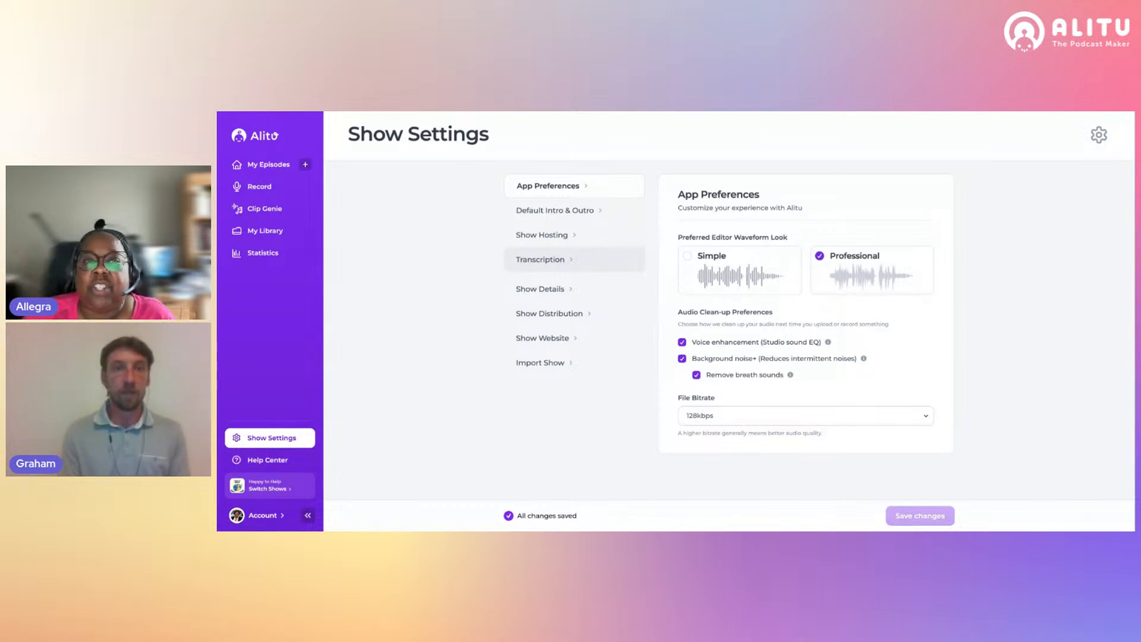
left_click(560, 263)
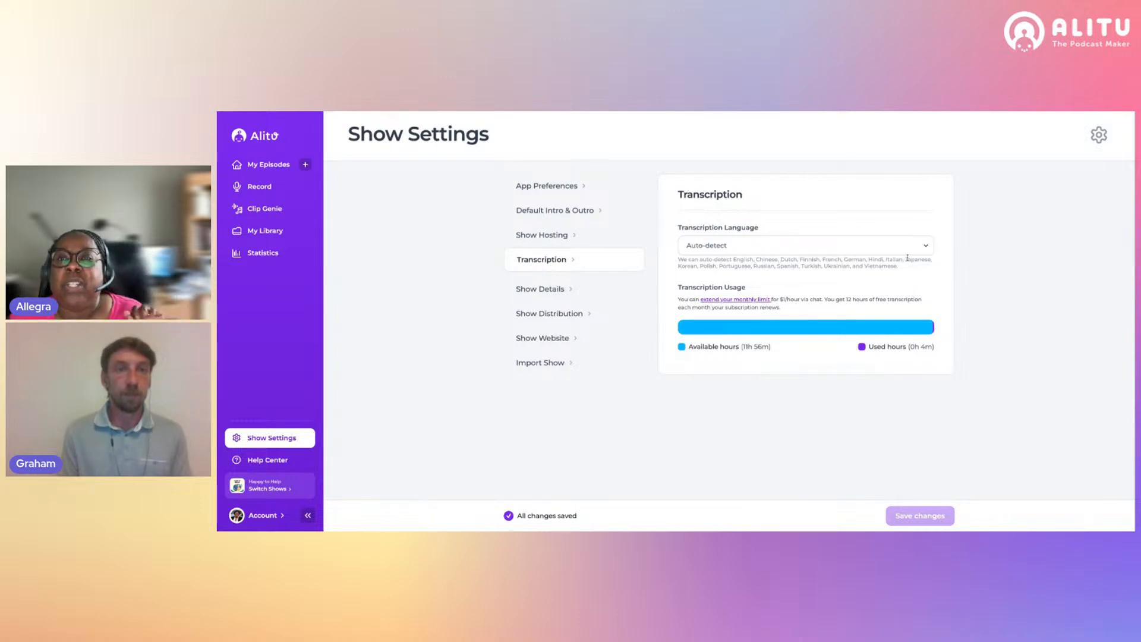
left_click(926, 246)
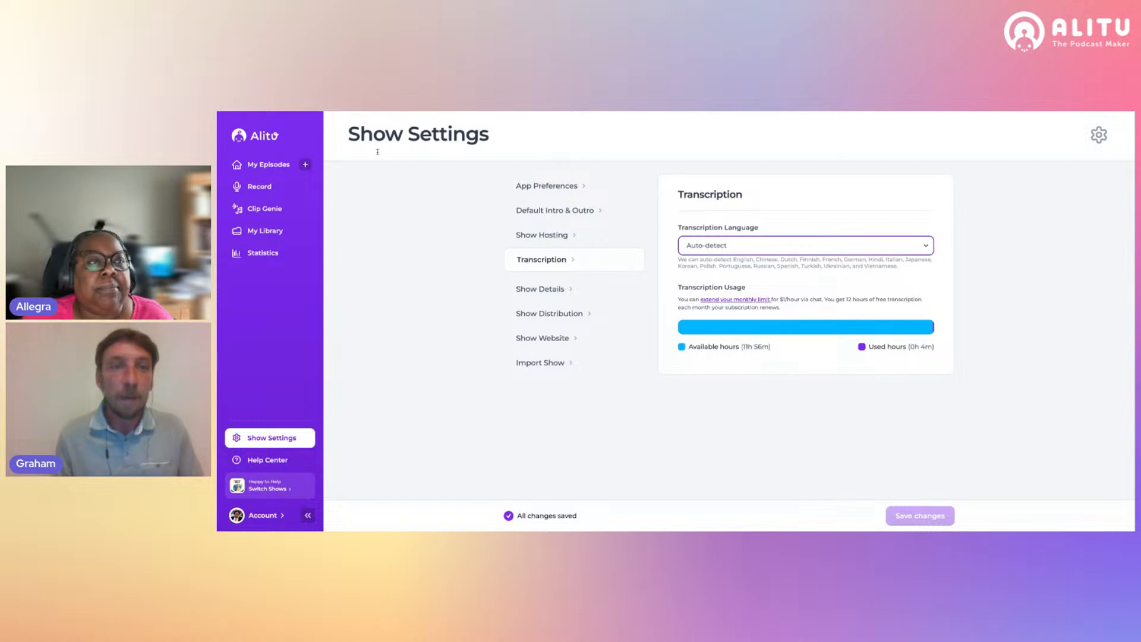
Reopen the episode From Bluesky to Self Care and open its Your-20Love segment for editing.
left_click(266, 164)
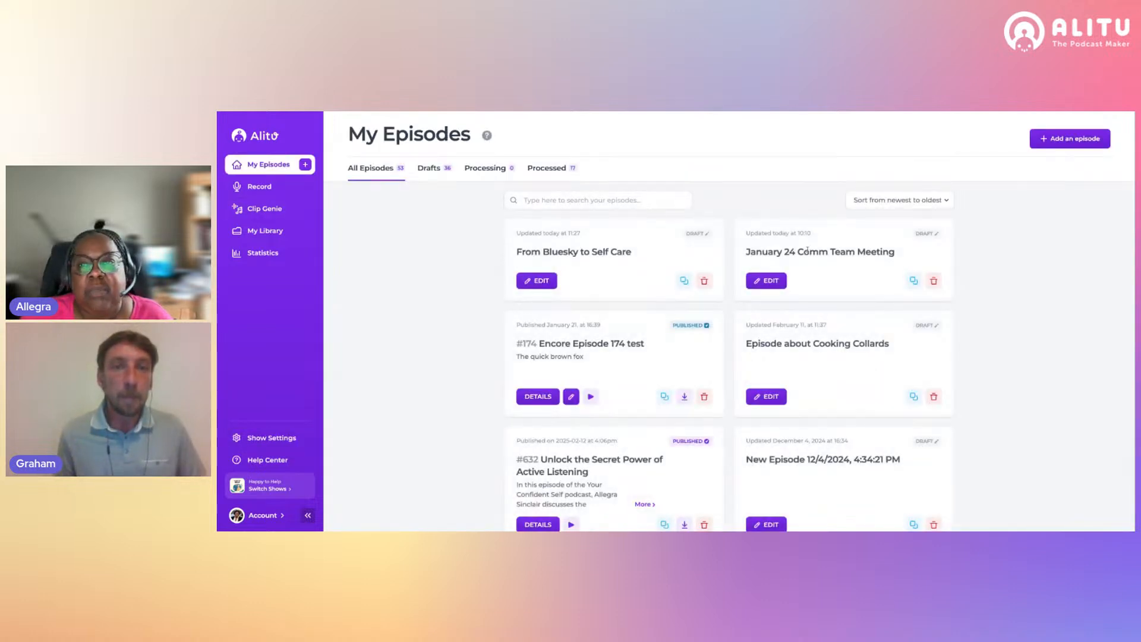
left_click(537, 281)
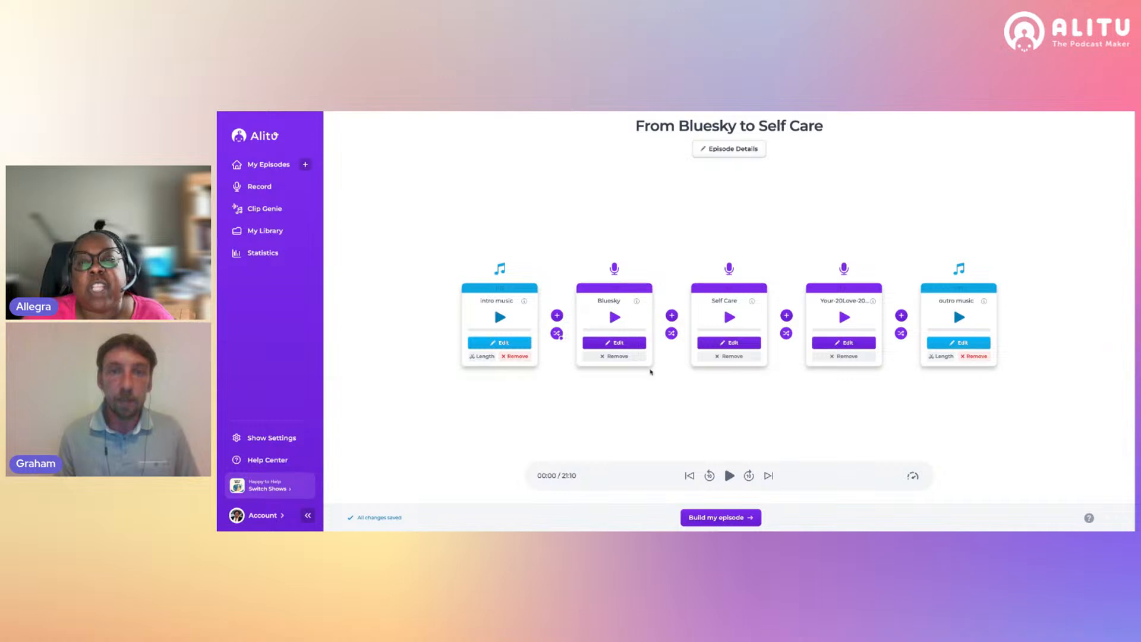
left_click(854, 345)
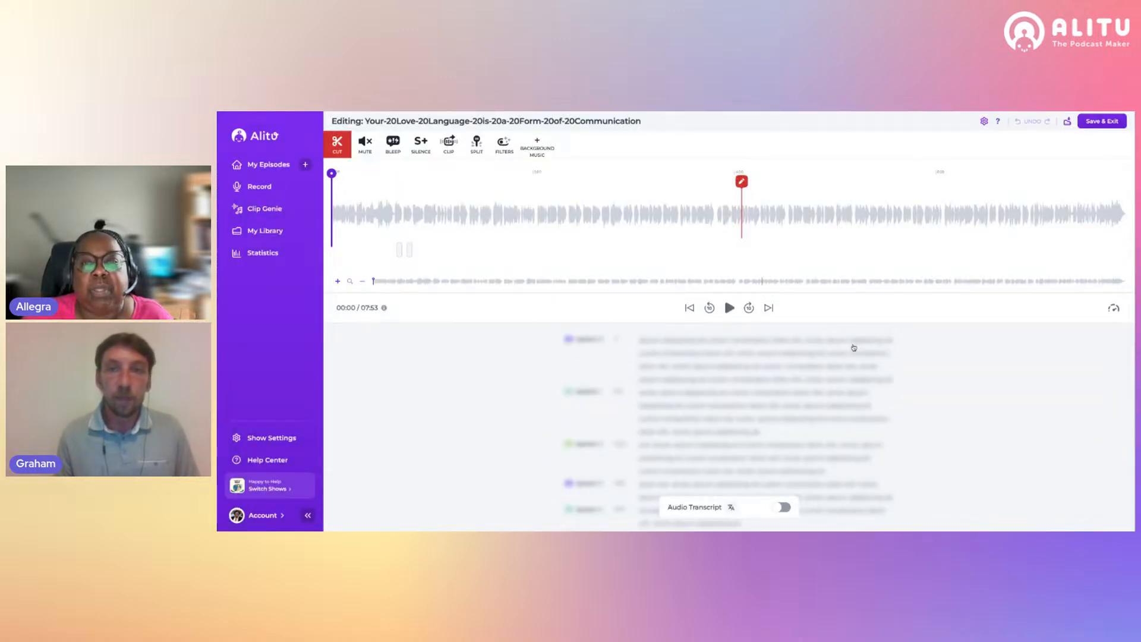
Try to cut a section close to the first background music clip, and inspect that Brand New Intro clip around 00:39.
left_click(393, 195)
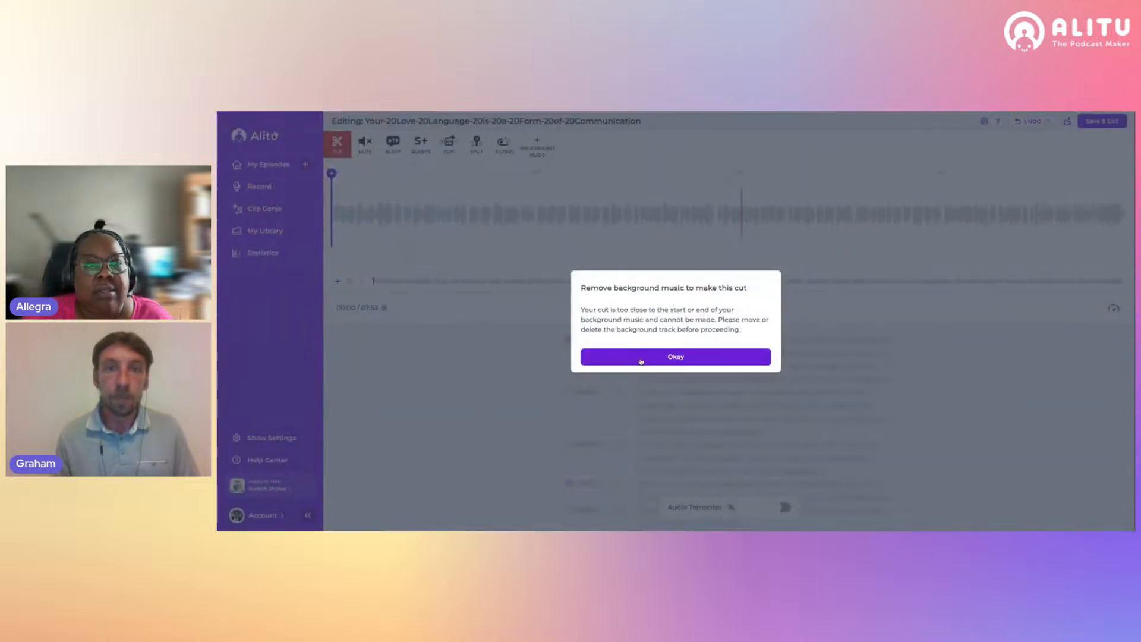
left_click(639, 359)
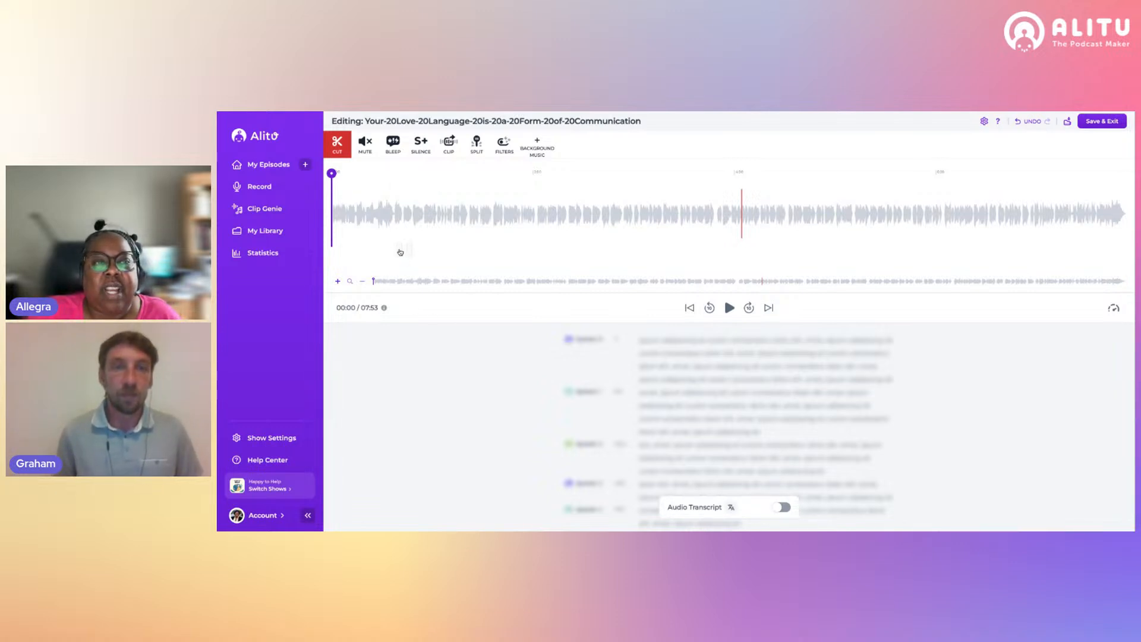
left_click(338, 281)
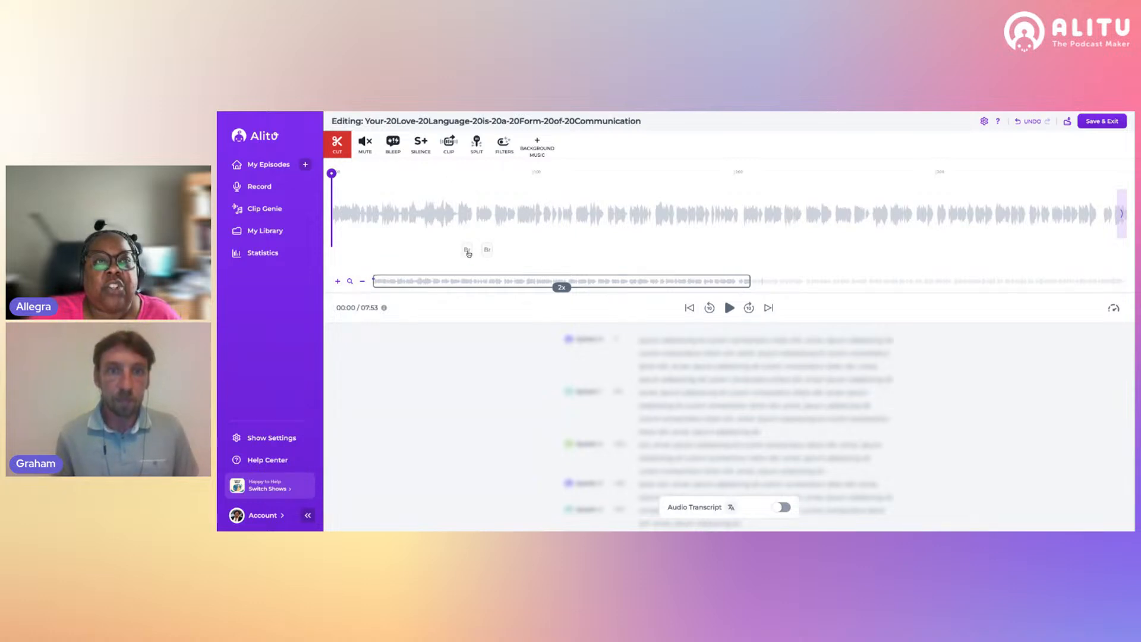
left_click(338, 281)
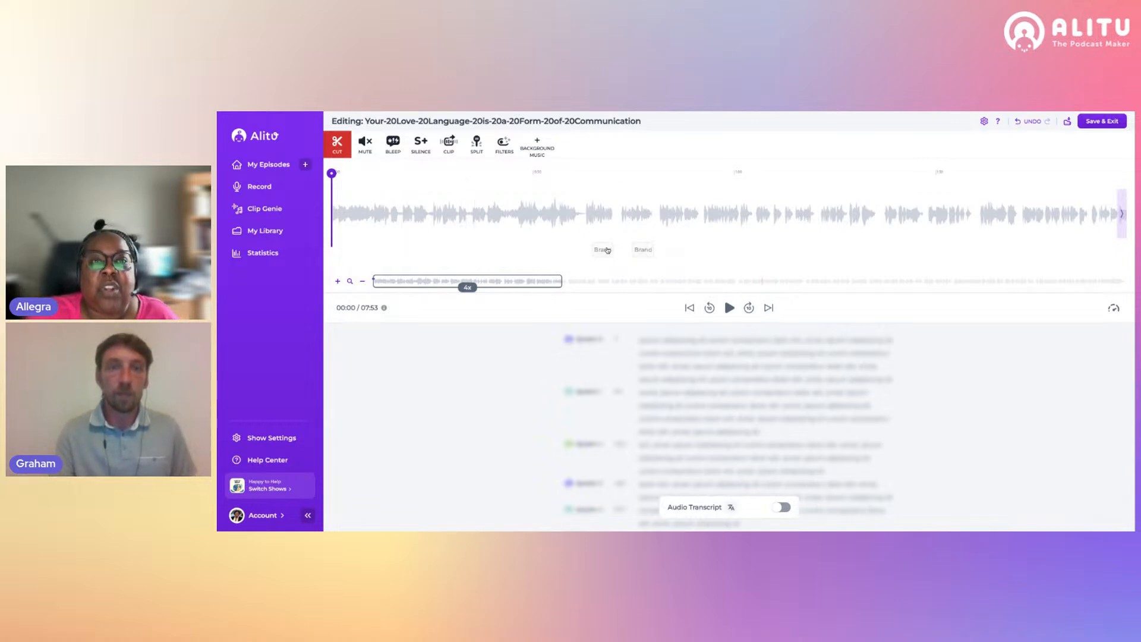
left_click(598, 220)
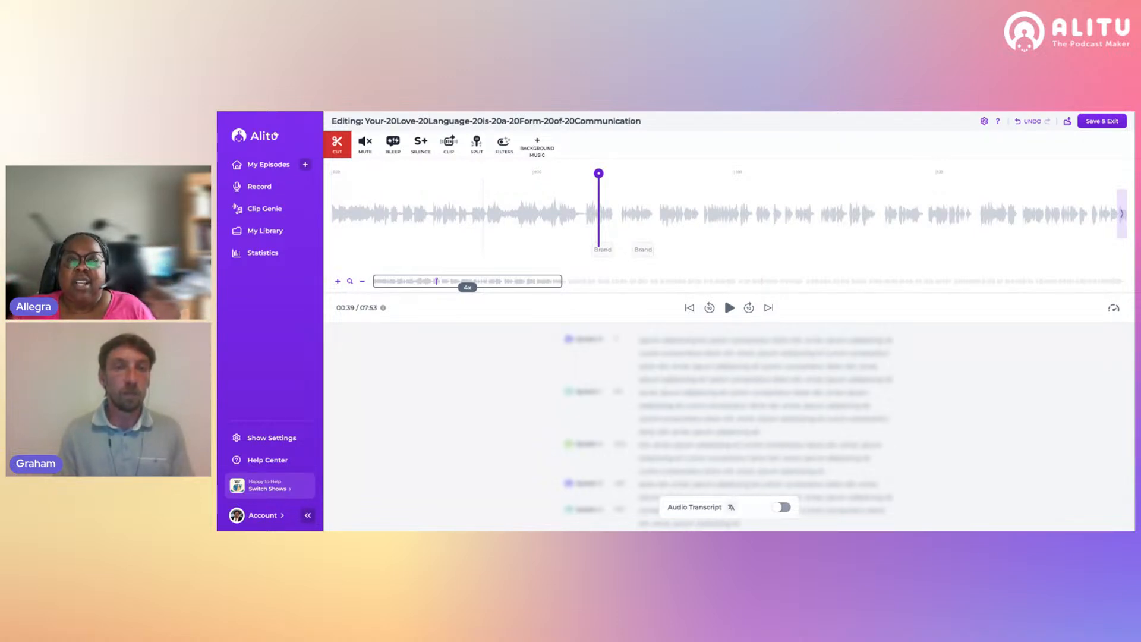
left_click(606, 253)
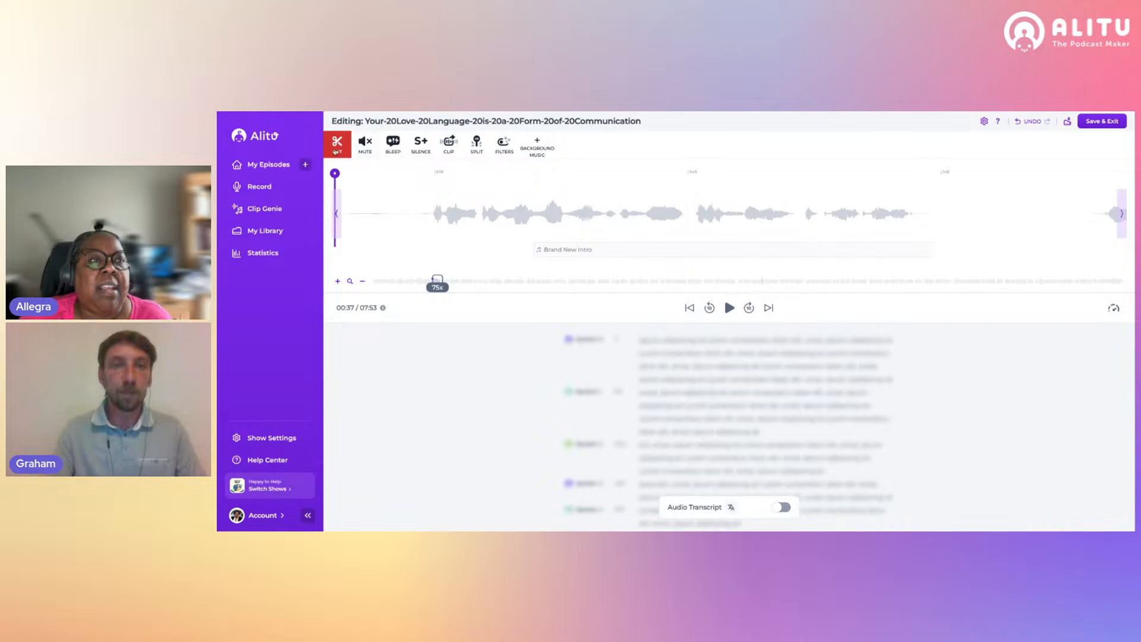
Save and reopen the segment, and cut four short sections from the audio after the background music, between about 02:47 and 05:30.
left_click(1101, 122)
left_click(844, 343)
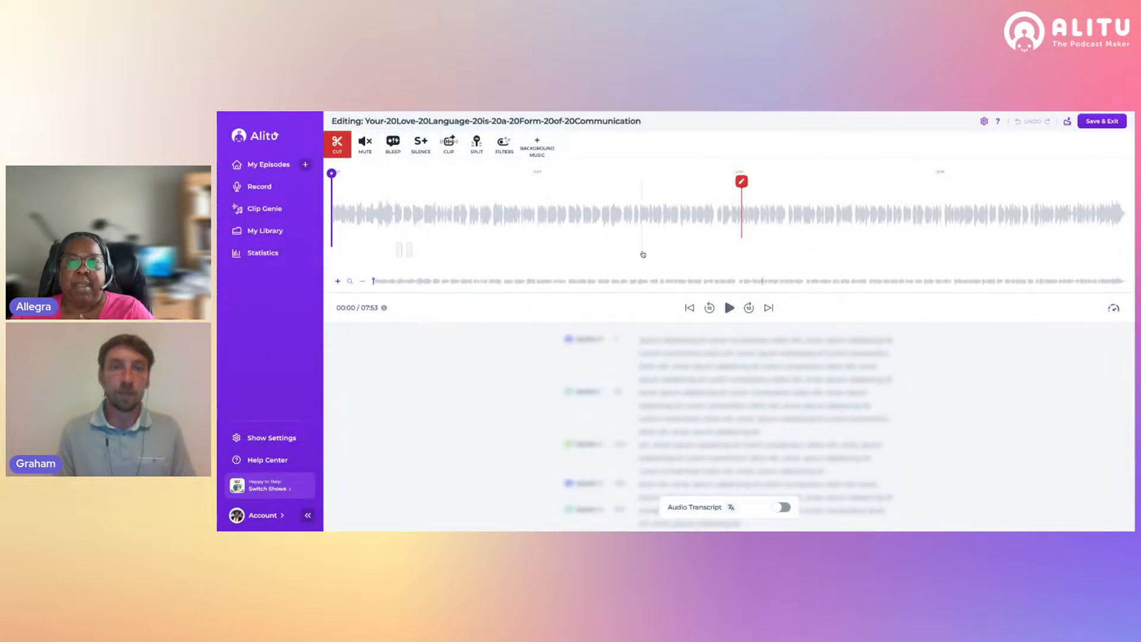
left_click(614, 208)
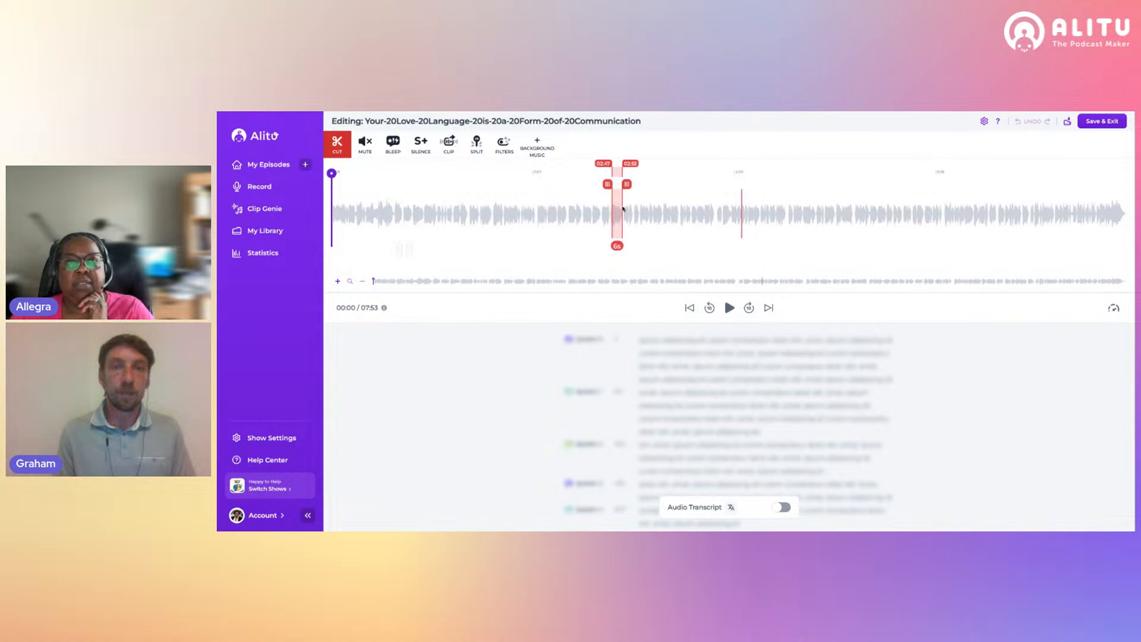
left_click(682, 247)
left_click(687, 248)
left_click(690, 248)
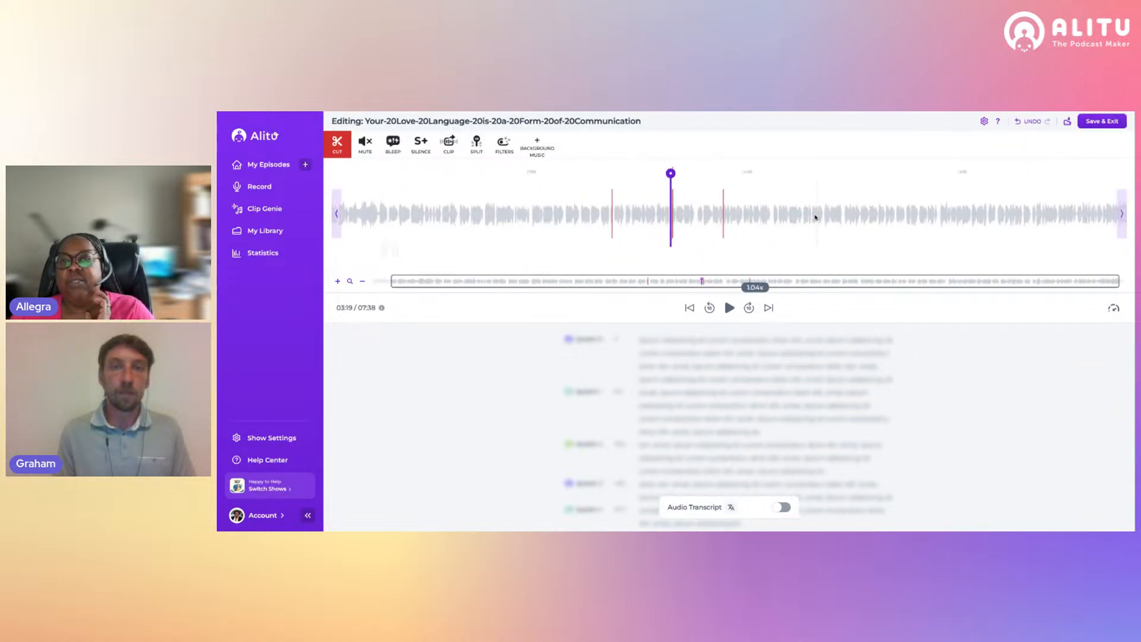
left_click(822, 208)
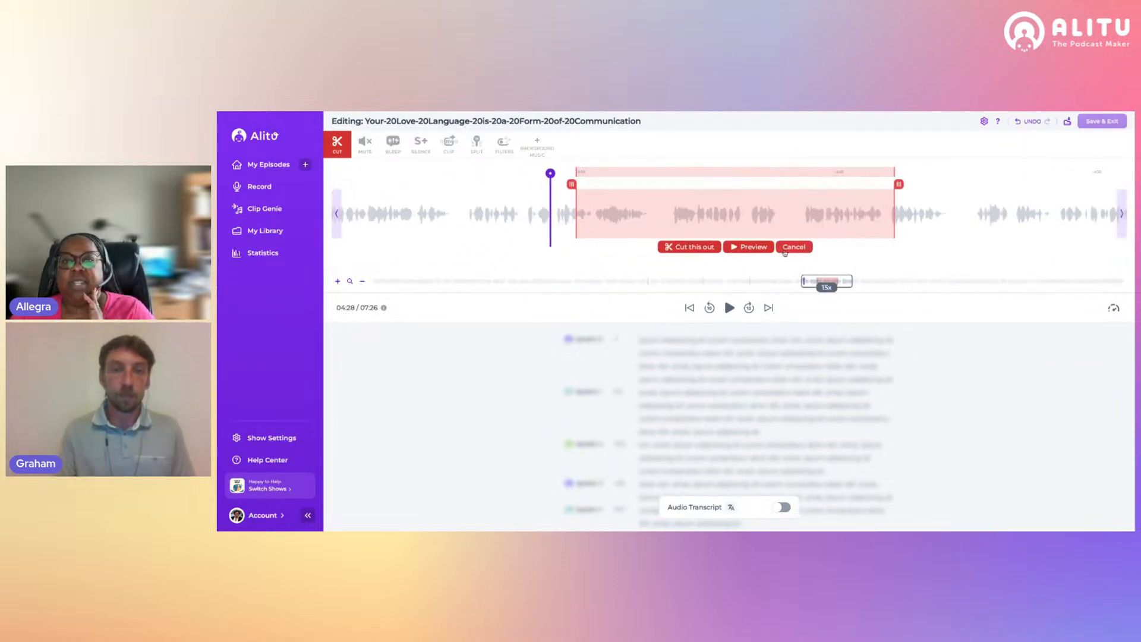
left_click(685, 246)
left_click(920, 202)
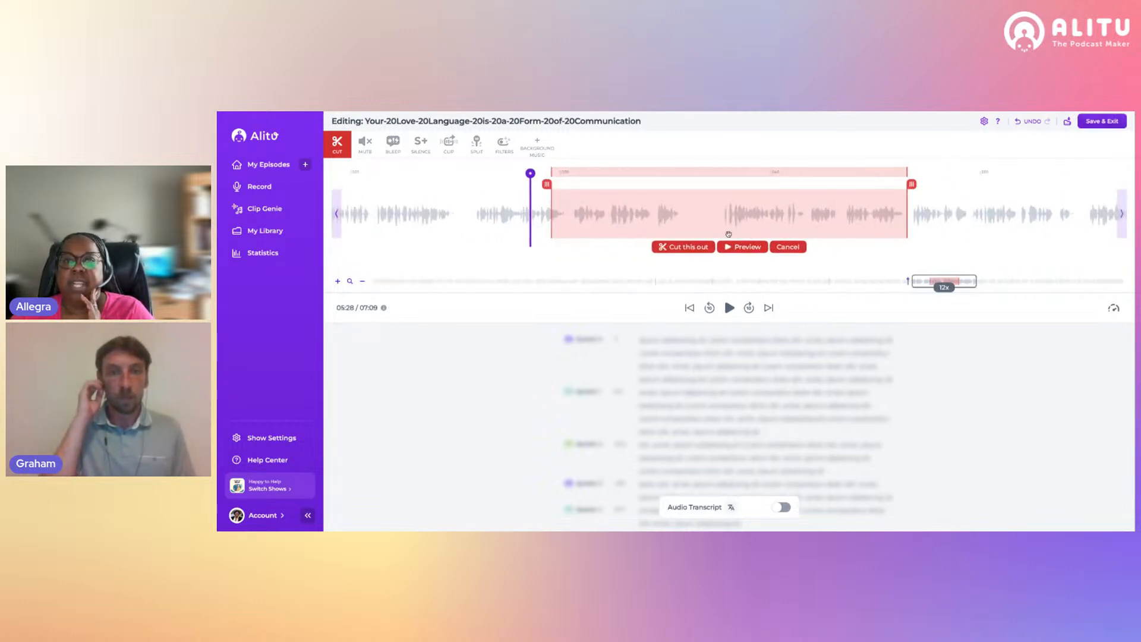
left_click(688, 249)
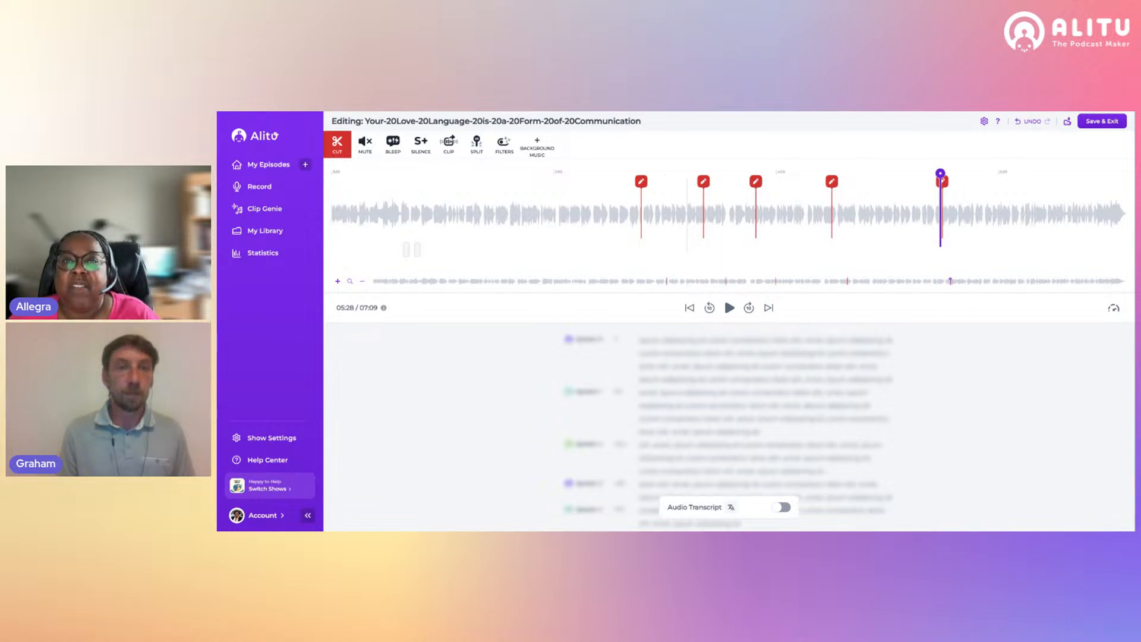
left_click(728, 174)
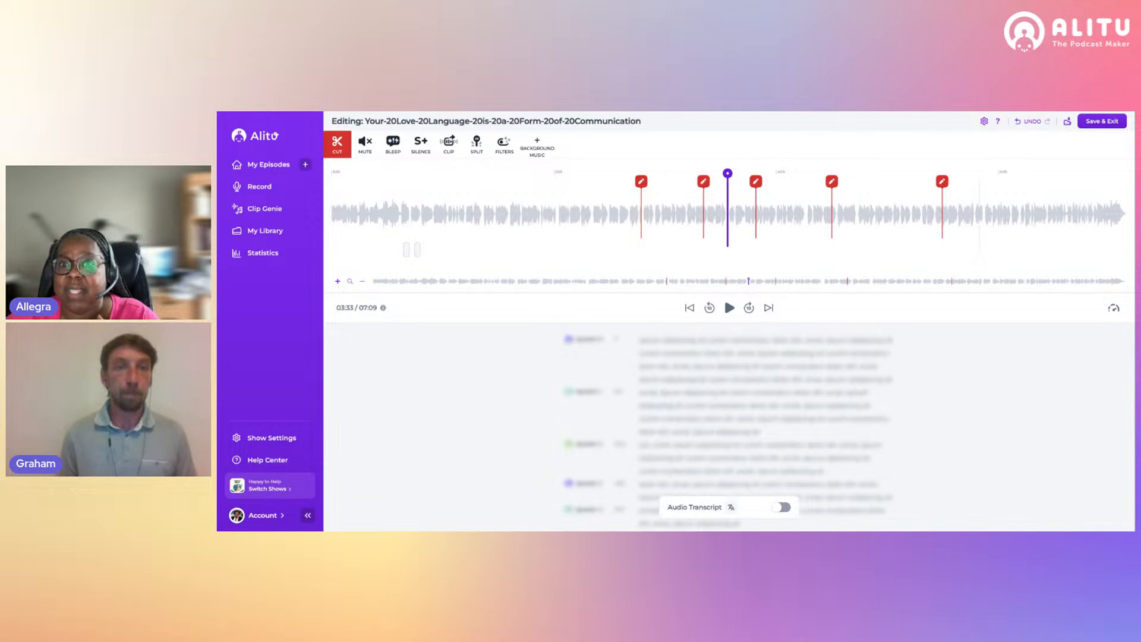
scroll(728, 214, "up", 1)
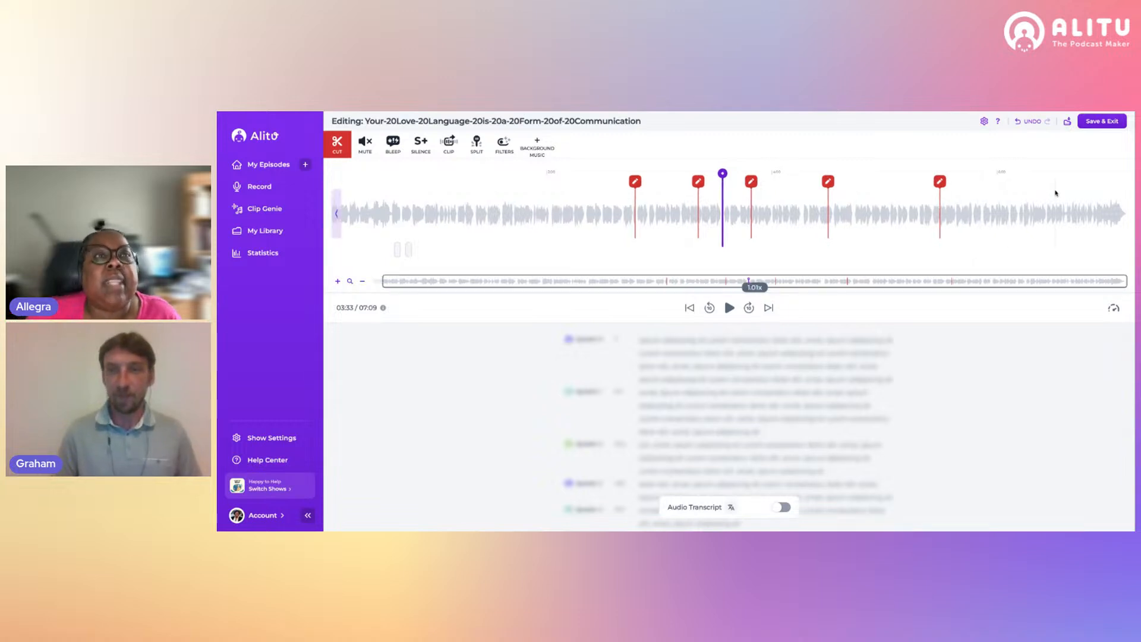